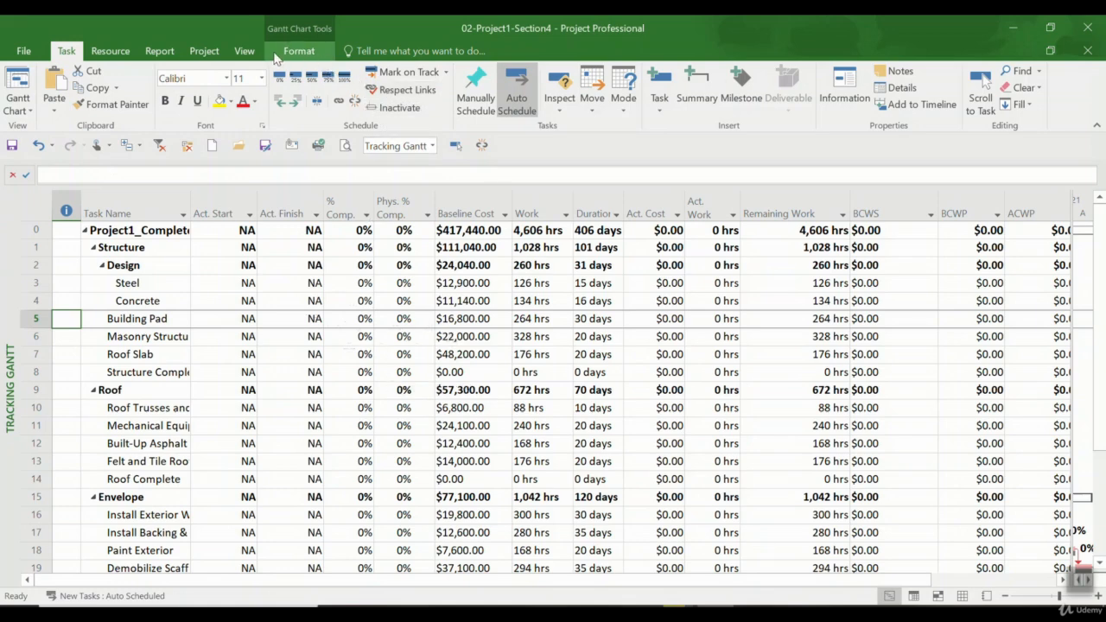
# Step: Apply the Tracking table to the Tracking Gantt view
pyautogui.click(244, 51)
pyautogui.click(403, 98)
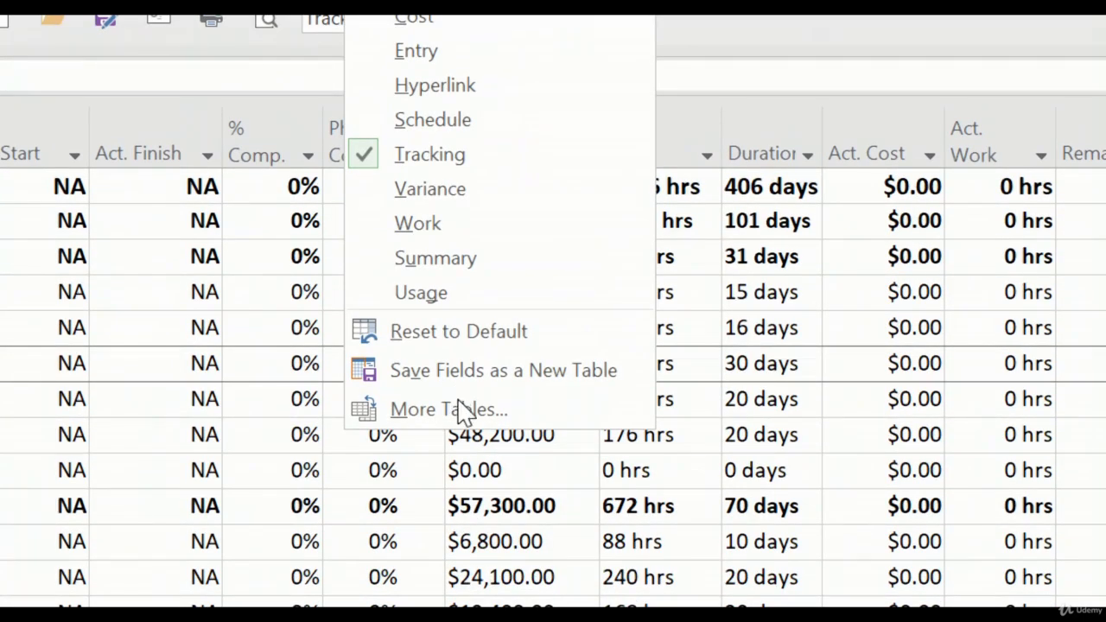
pyautogui.click(461, 153)
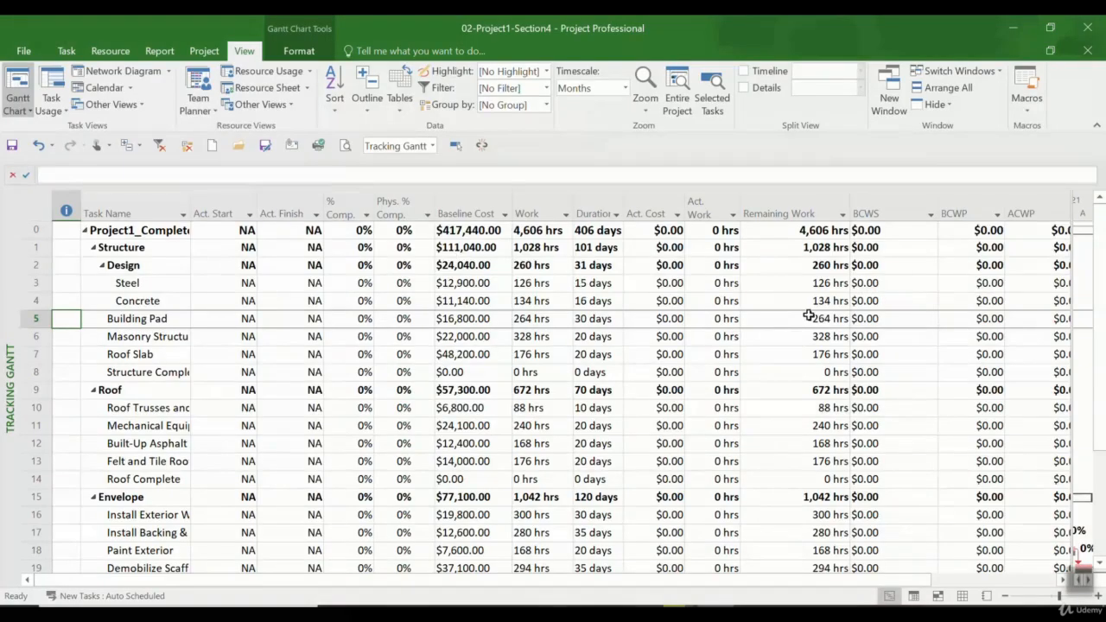
# Step: Reveal the Gantt chart beside the table to examine the task bars, and restore the table to nearly full width
pyautogui.moveTo(1070, 294); pyautogui.dragTo(486, 298)
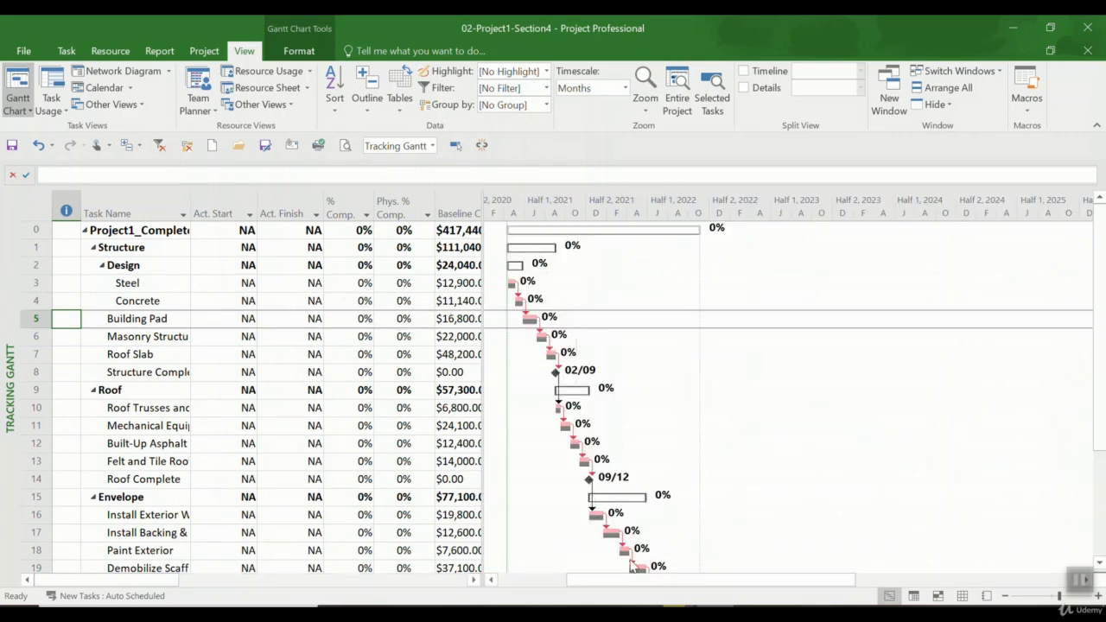
pyautogui.moveTo(681, 583); pyautogui.dragTo(630, 582)
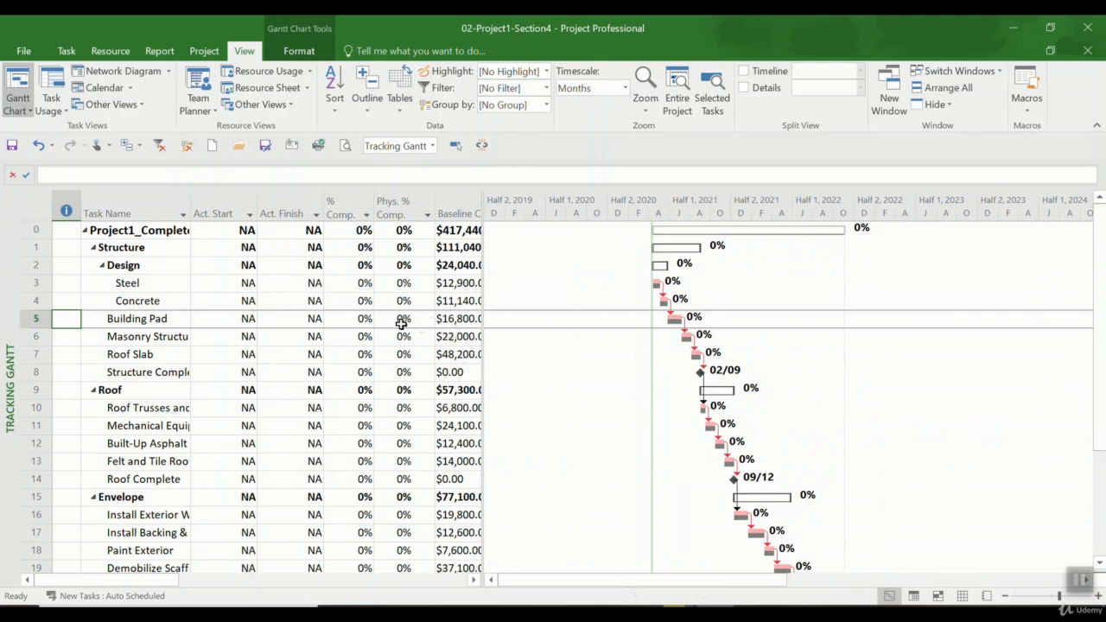
pyautogui.moveTo(483, 335); pyautogui.dragTo(1086, 328)
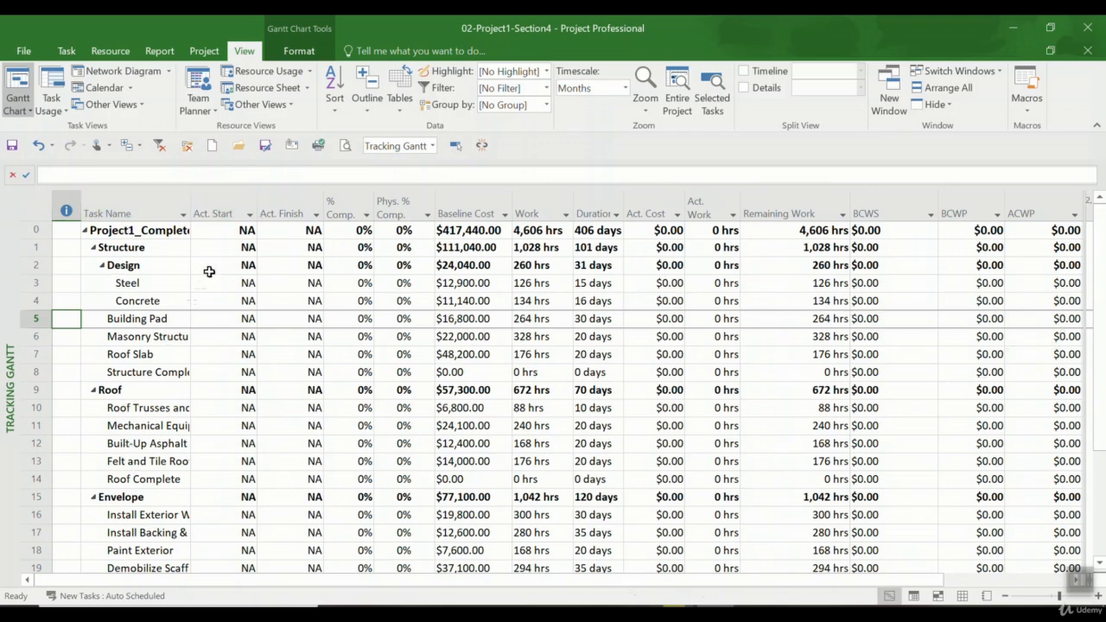
# Step: Hide the Phys. % Comp. column in the tracking table
pyautogui.moveTo(238, 213)
pyautogui.rightClick(400, 197)
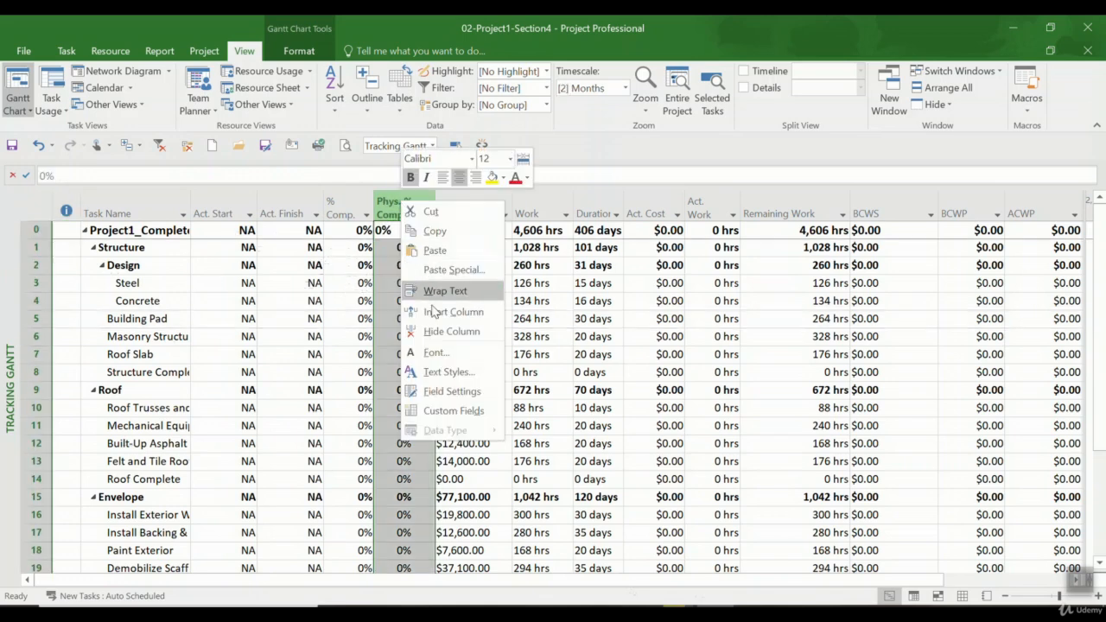
pyautogui.click(436, 335)
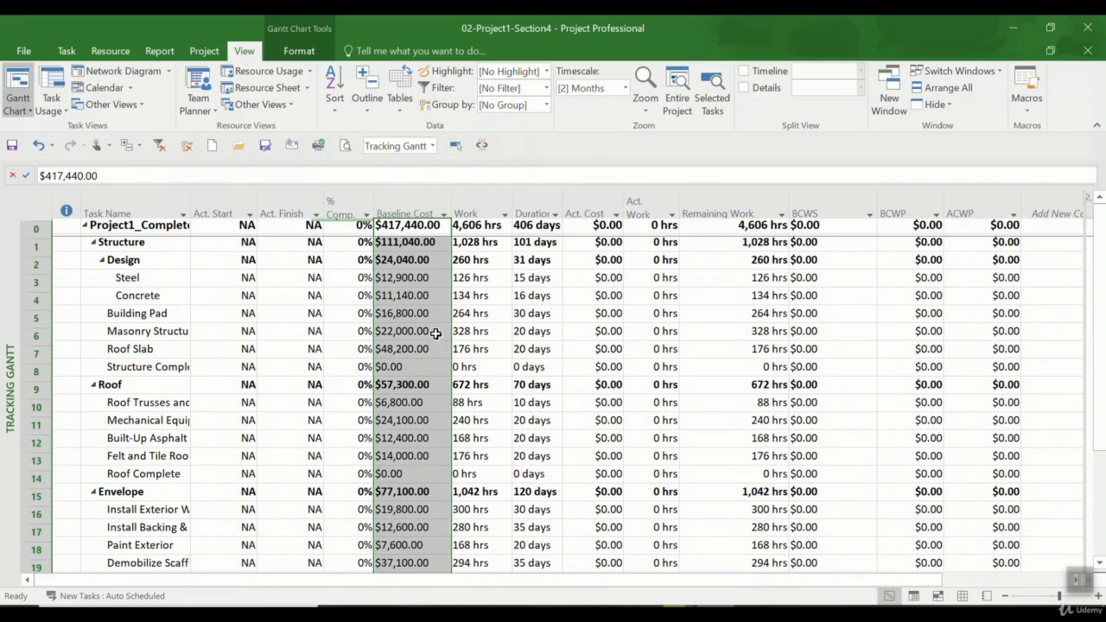
# Step: Examine the % Comp., Baseline Cost, Work and Duration columns of the tracking table across the project's tasks
pyautogui.click(413, 273)
pyautogui.click(418, 315)
pyautogui.click(473, 317)
pyautogui.click(350, 200)
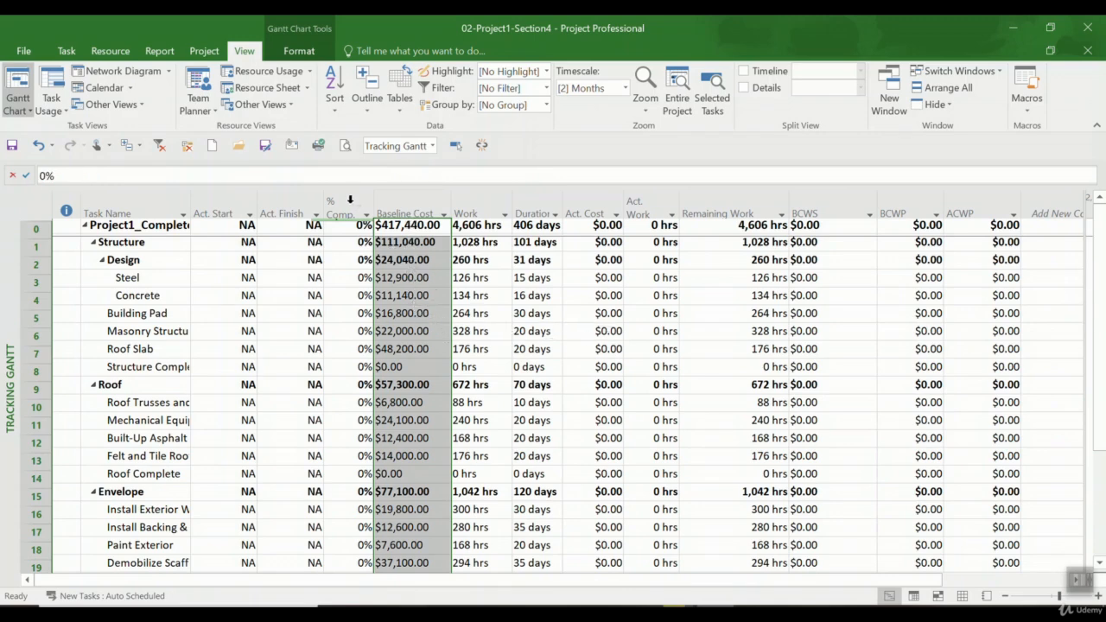
pyautogui.click(536, 267)
pyautogui.click(461, 278)
pyautogui.scroll(-5, 376, 471)
pyautogui.click(385, 432)
pyautogui.scroll(5, 415, 420)
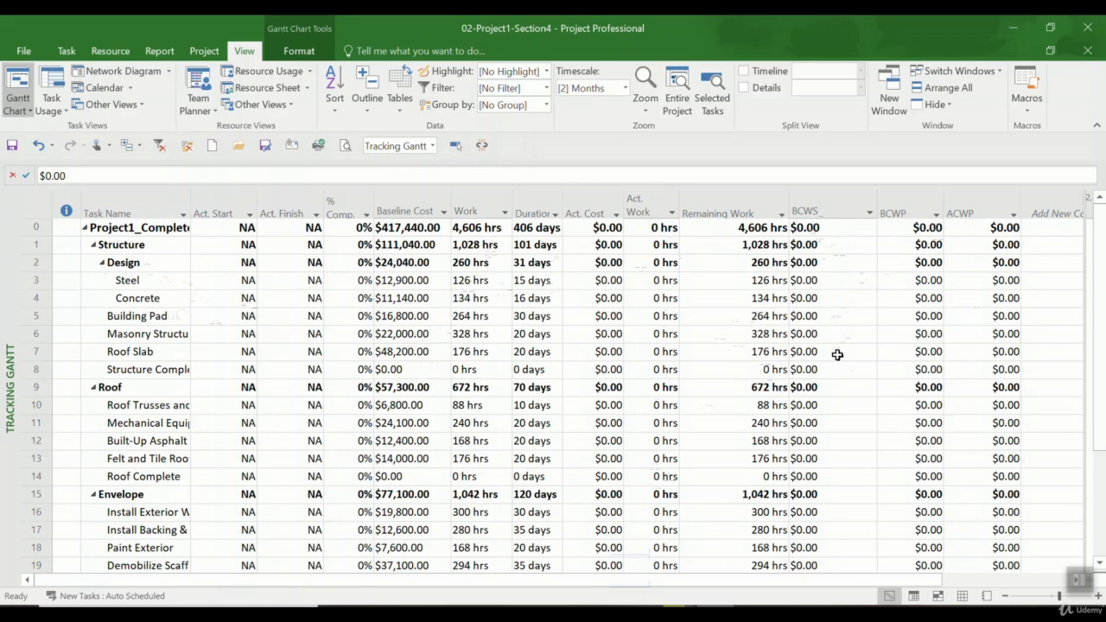
pyautogui.click(548, 297)
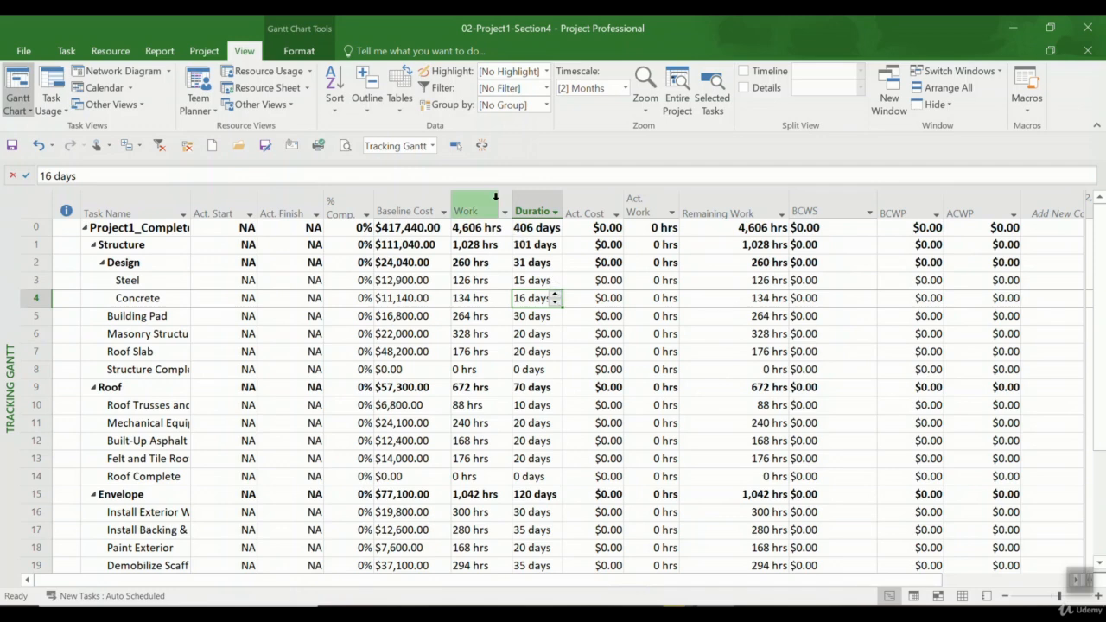
# Step: Set the project's status date to Thu 30/09/21
pyautogui.click(204, 50)
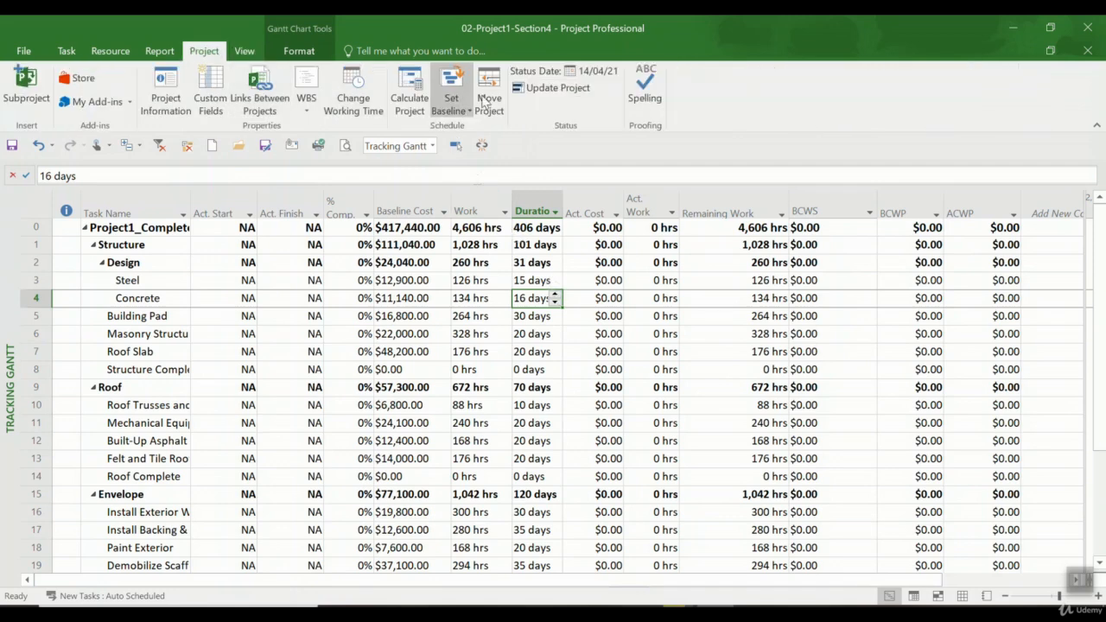
pyautogui.click(597, 71)
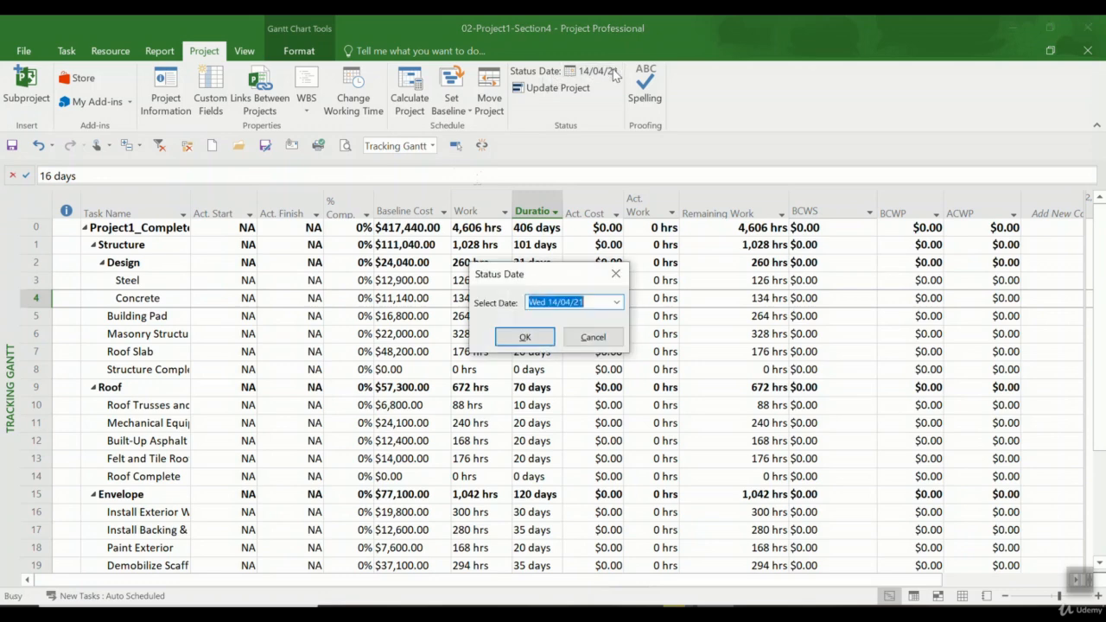
pyautogui.click(618, 303)
pyautogui.click(615, 319)
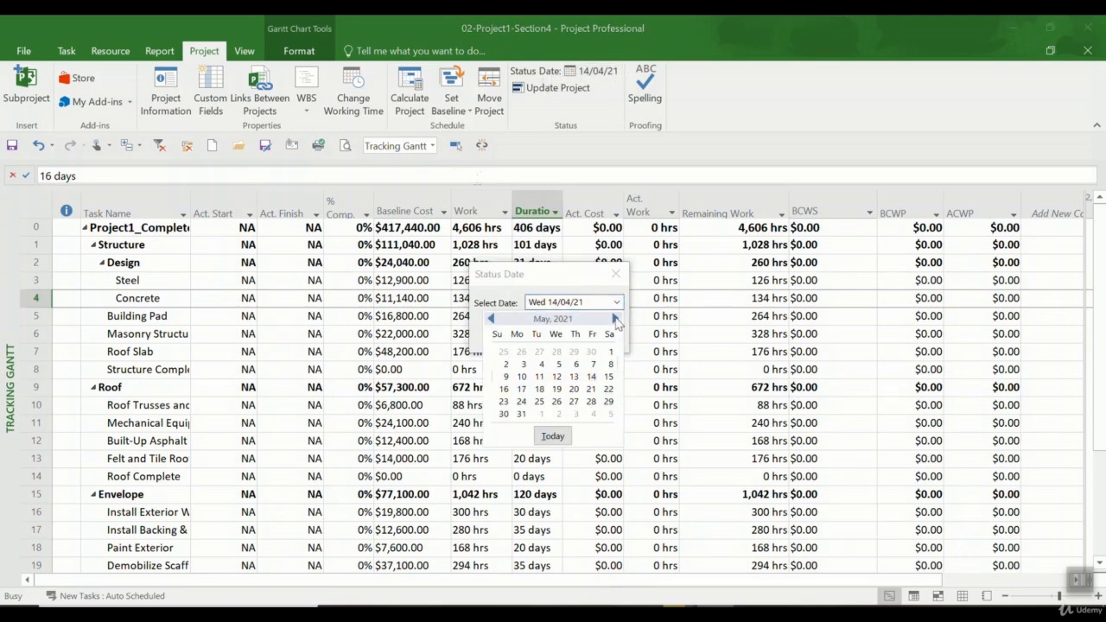
pyautogui.click(615, 319)
pyautogui.click(615, 319)
pyautogui.click(615, 319)
pyautogui.click(615, 319)
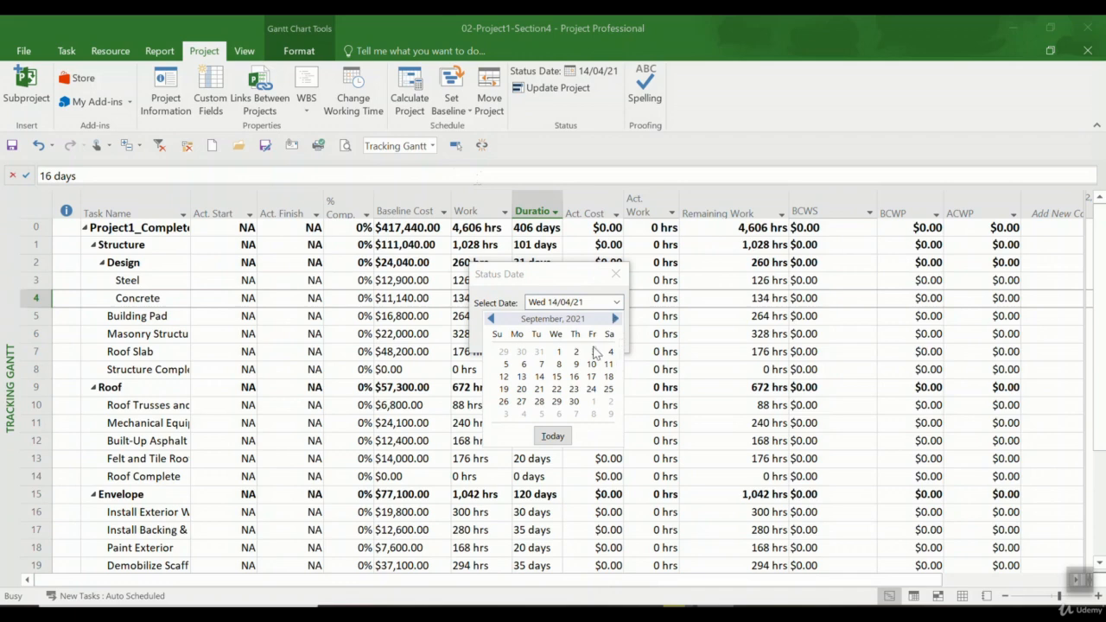
pyautogui.click(574, 401)
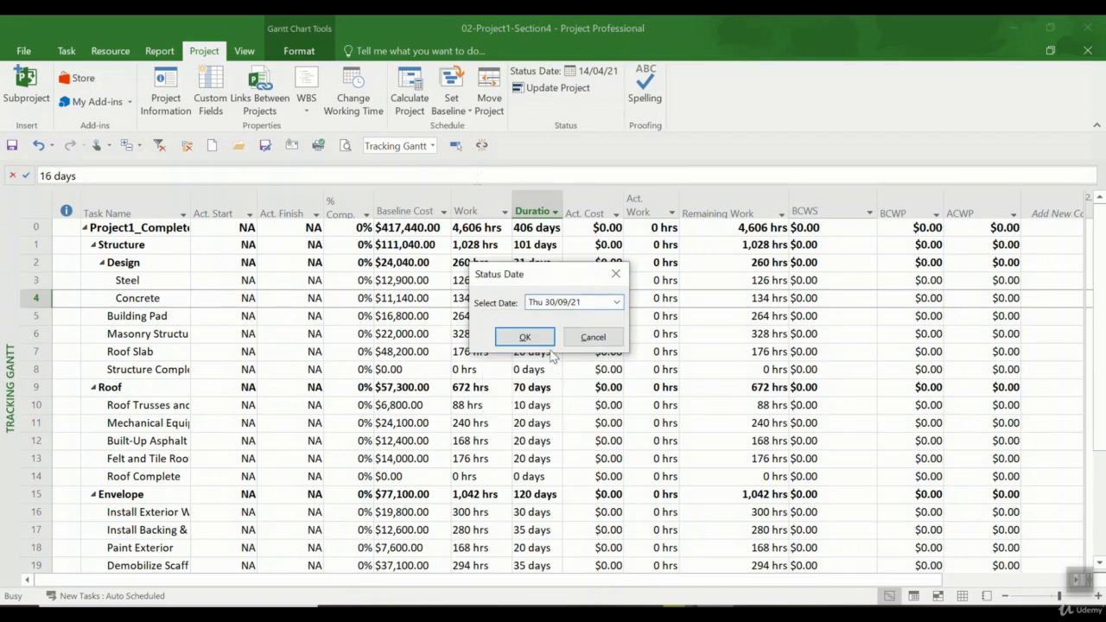
pyautogui.click(526, 337)
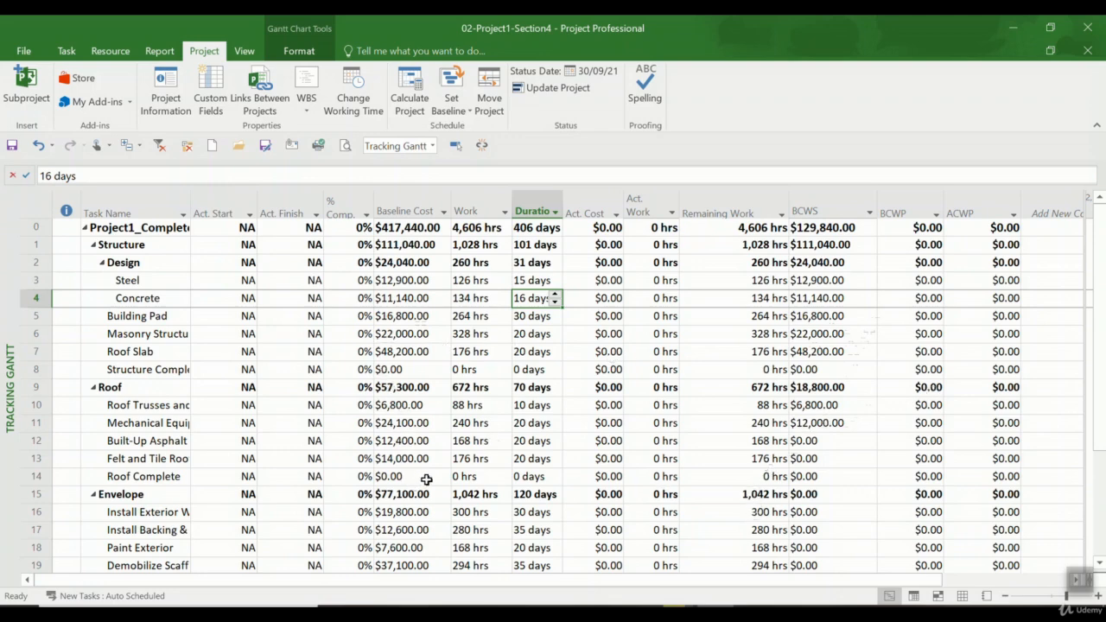
# Step: Review the BCWS column down the task list and set the Steel task's % Comp. to 100
pyautogui.scroll(-1, 431, 478)
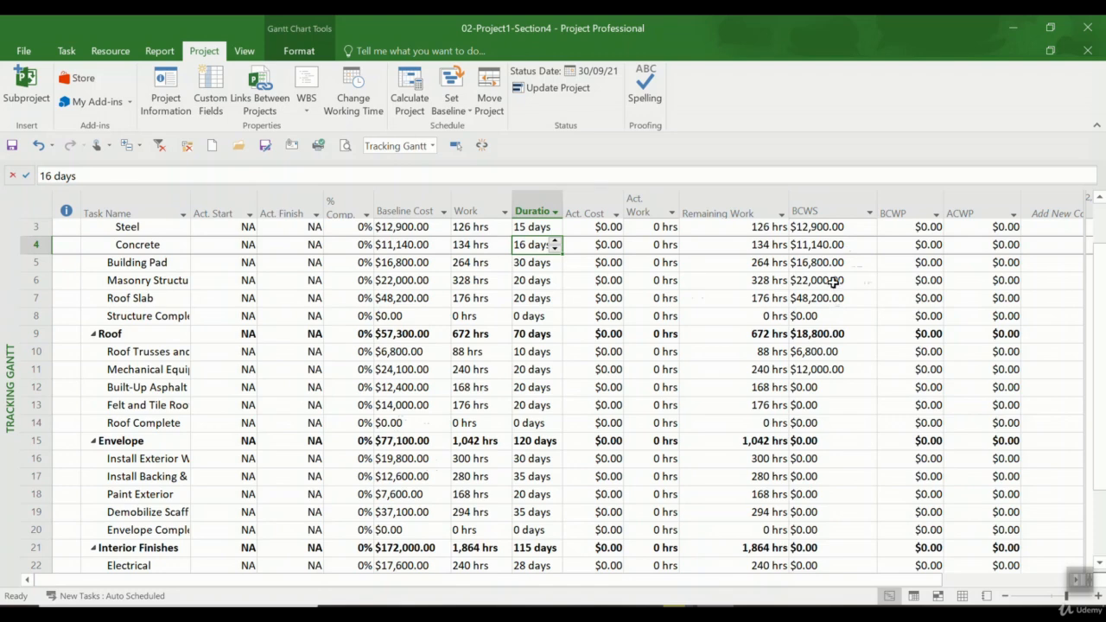
pyautogui.scroll(1, 832, 282)
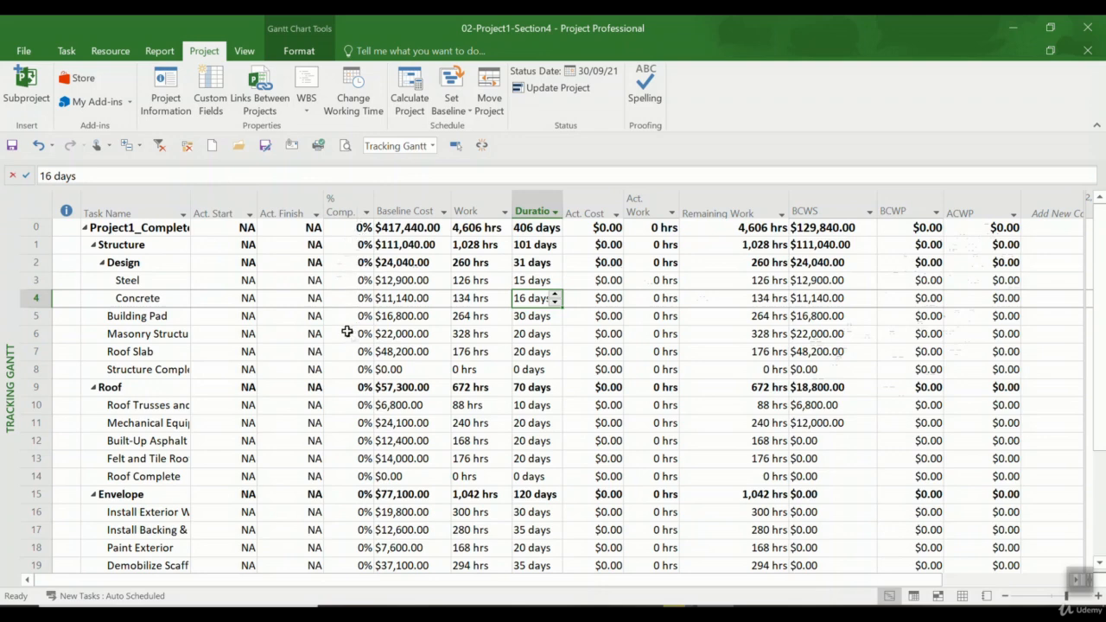
pyautogui.click(359, 277)
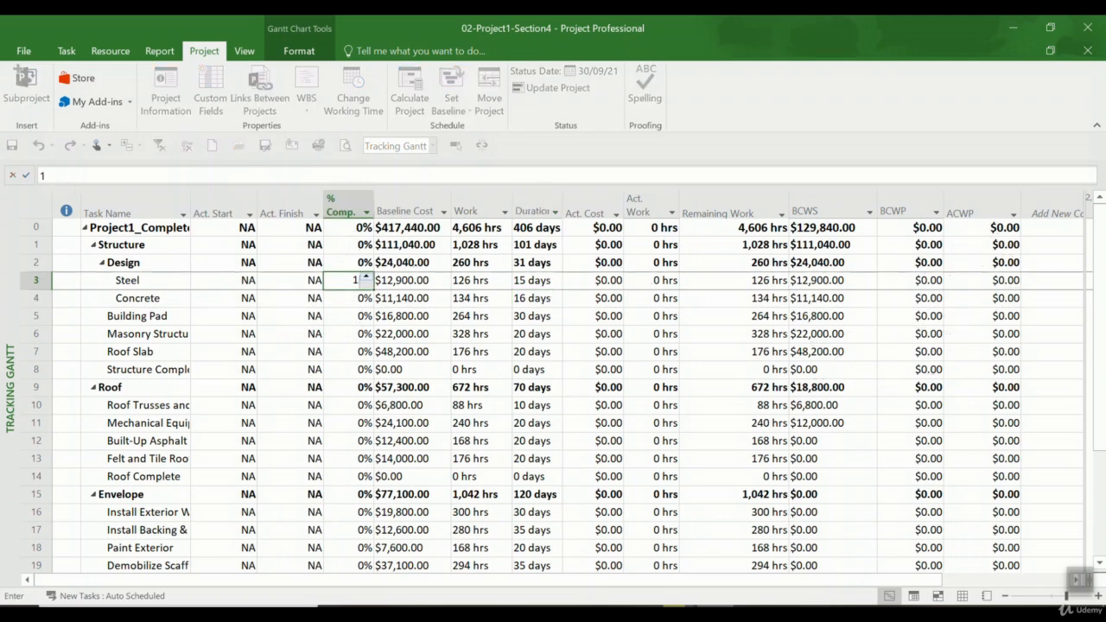
pyautogui.write('100')
pyautogui.press('Return')
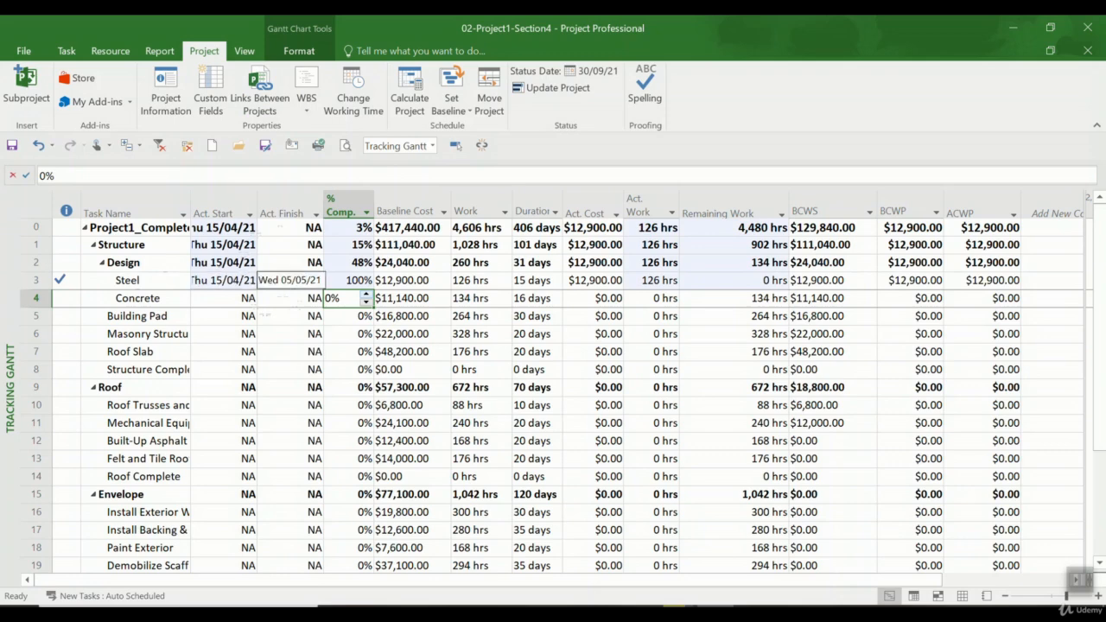
# Step: Reveal the Gantt chart beside the table and try to change its timescale to Weeks or Days
pyautogui.click(407, 316)
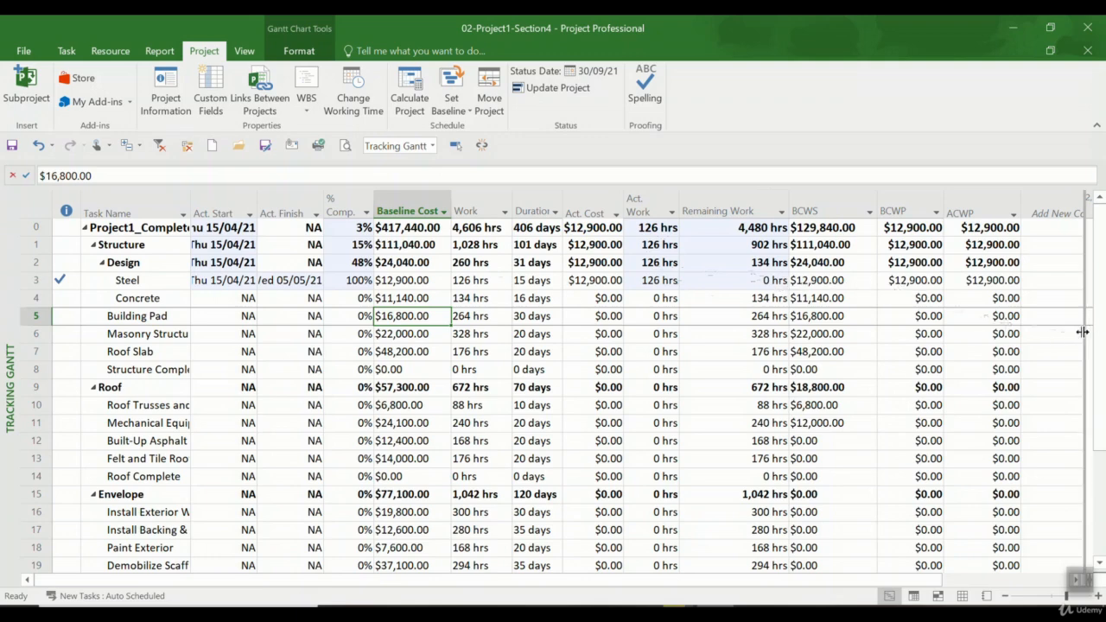
pyautogui.moveTo(1082, 332); pyautogui.dragTo(571, 334)
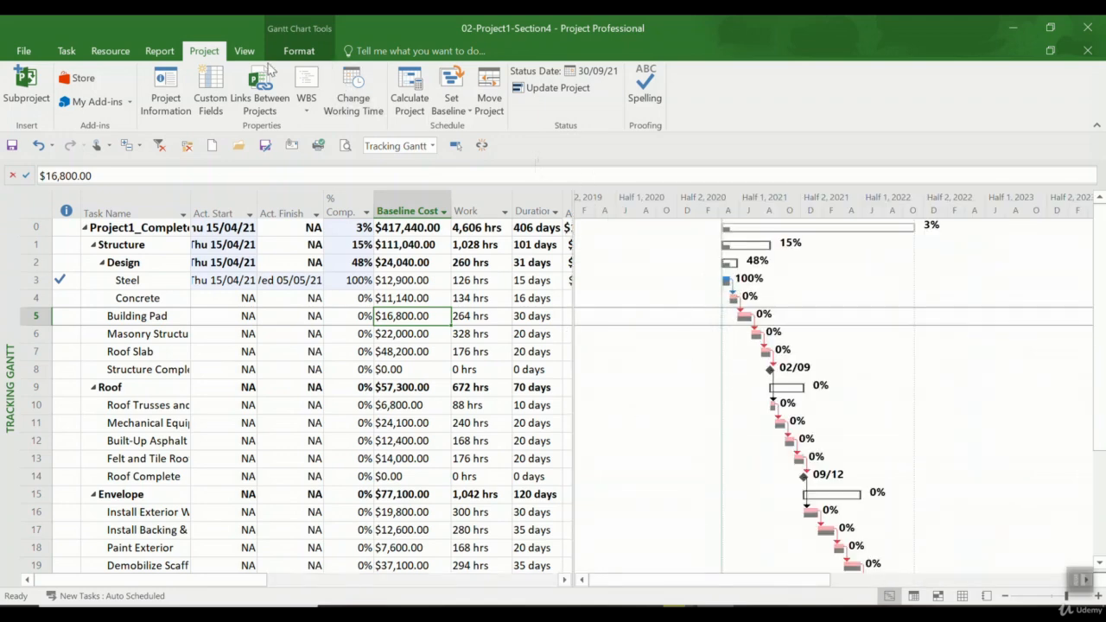
pyautogui.click(245, 51)
pyautogui.click(625, 87)
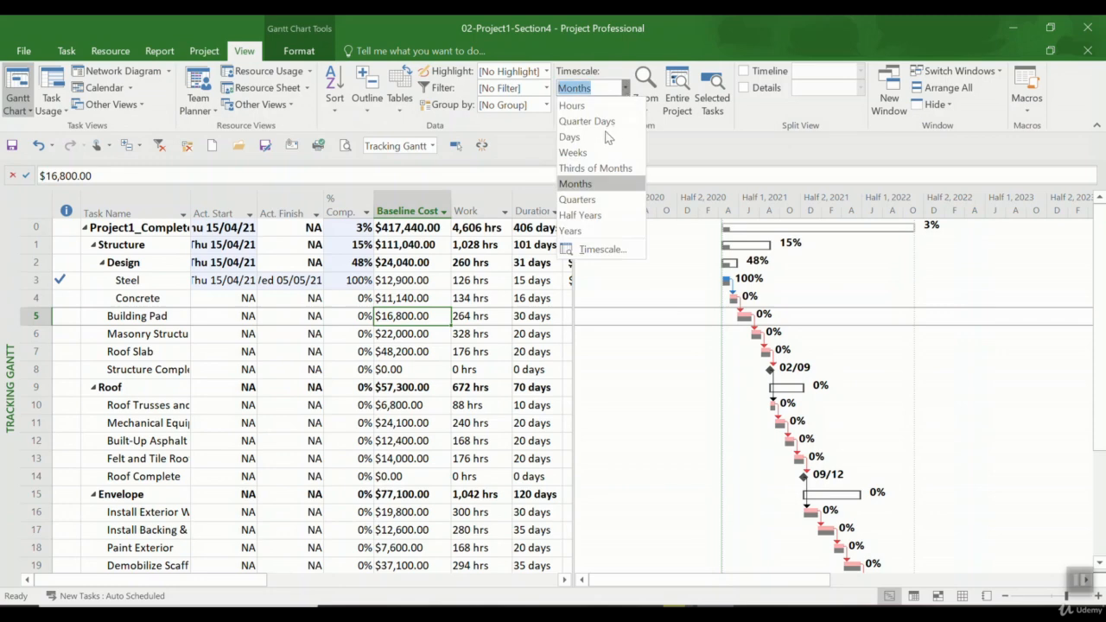
pyautogui.click(597, 154)
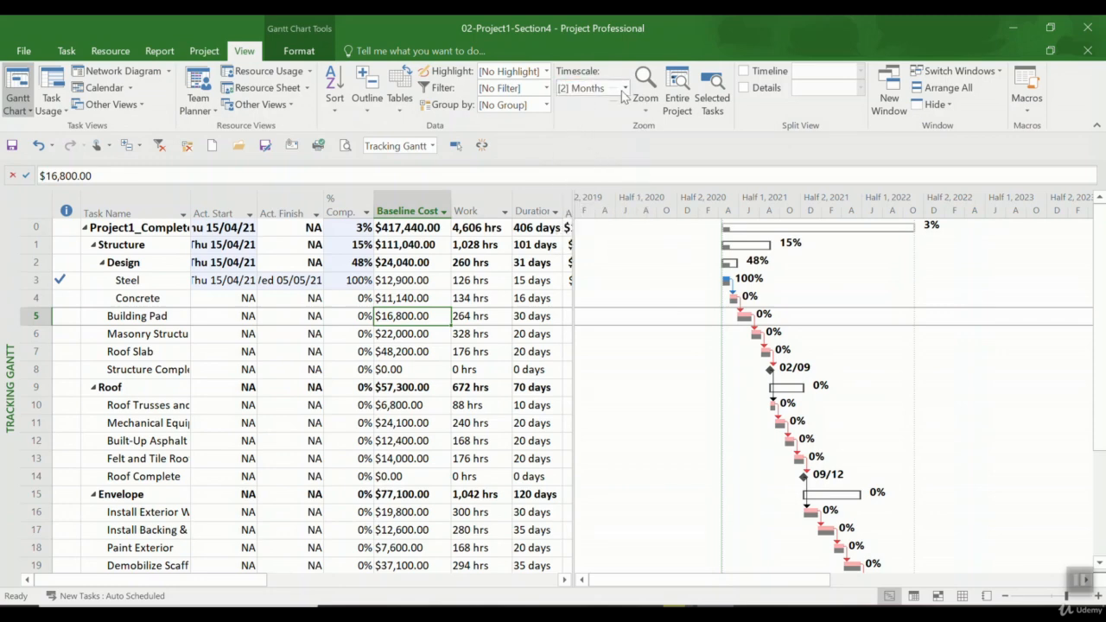
pyautogui.click(623, 91)
pyautogui.click(580, 160)
pyautogui.click(608, 88)
pyautogui.click(623, 90)
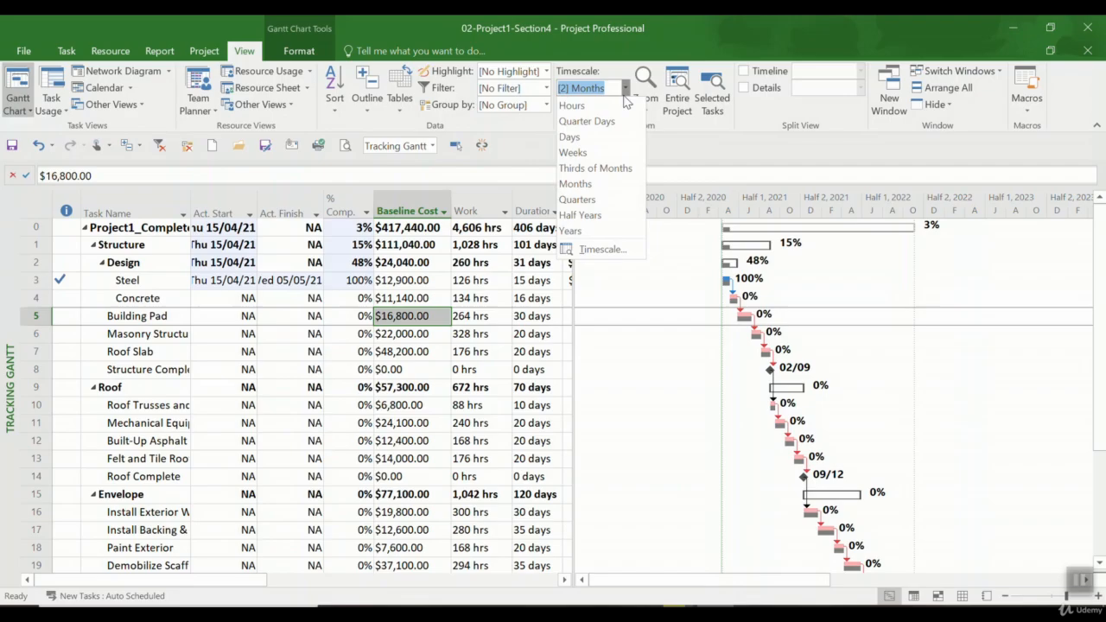
pyautogui.click(581, 160)
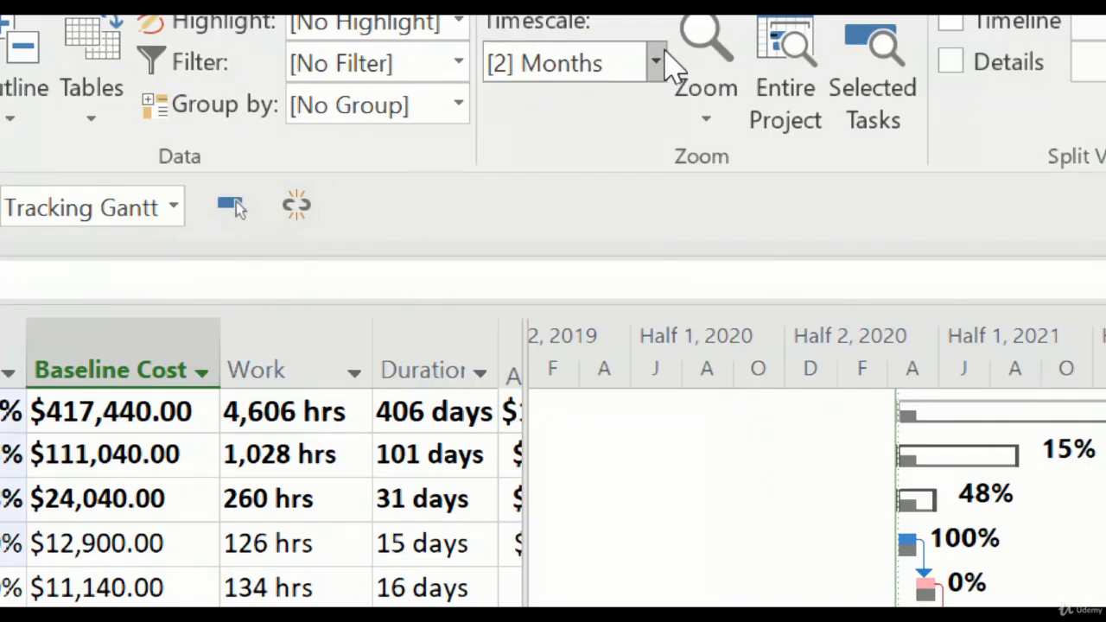
pyautogui.click(624, 88)
pyautogui.click(523, 223)
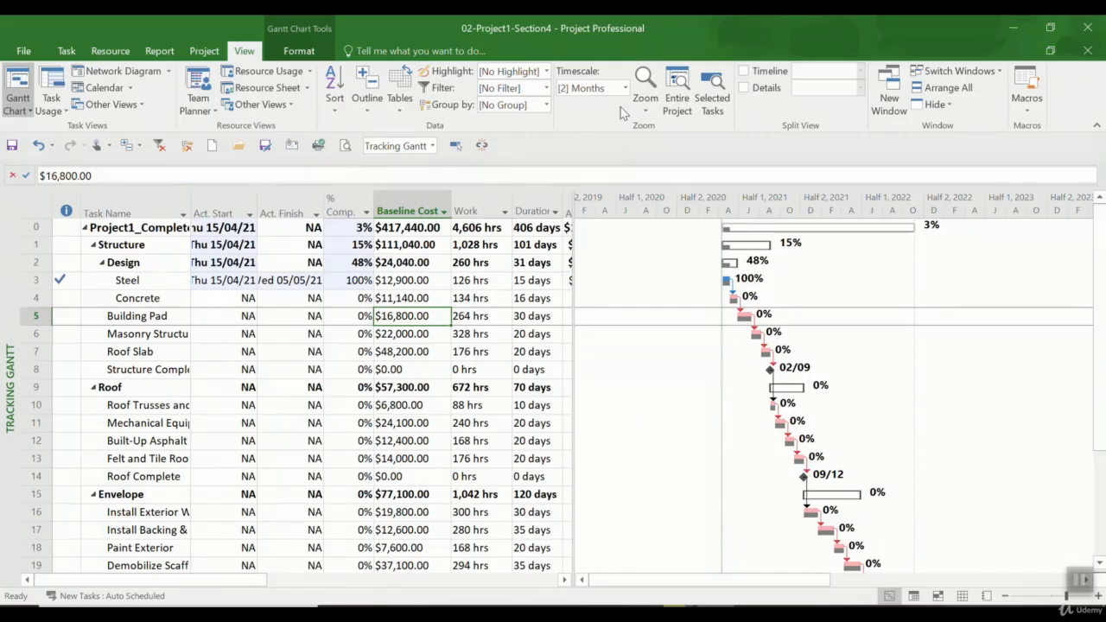
pyautogui.click(624, 88)
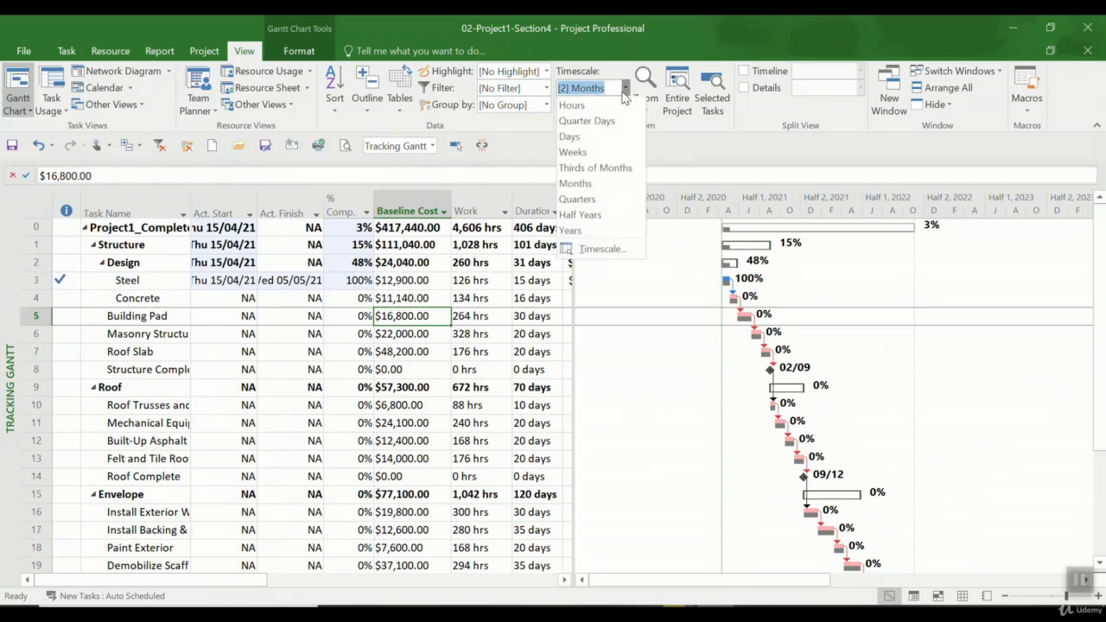
pyautogui.click(577, 143)
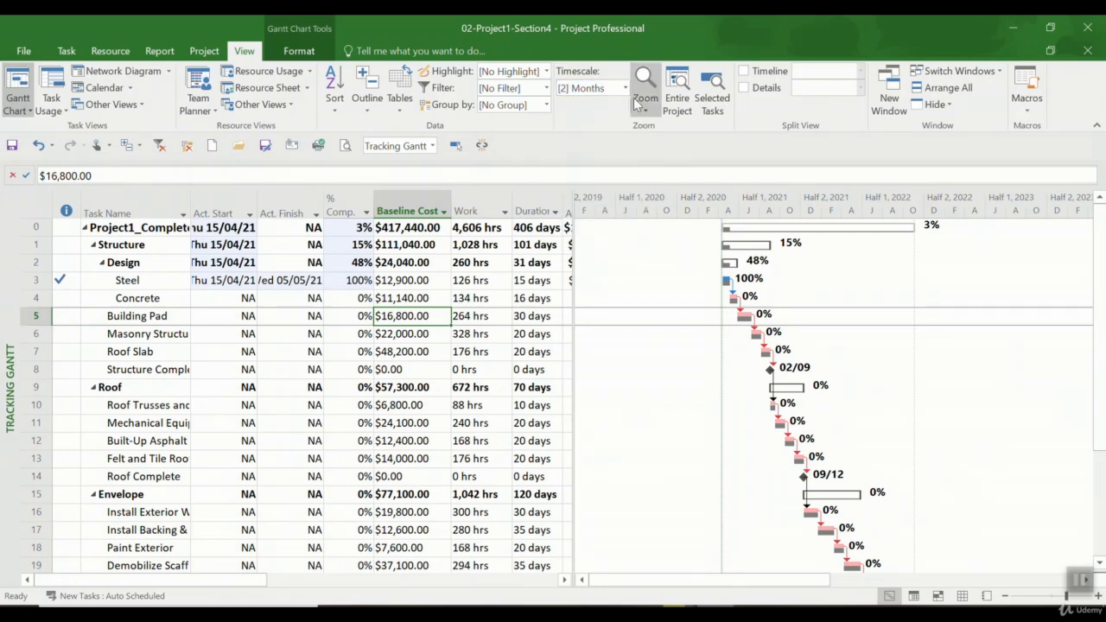
# Step: Fit the entire project in the Gantt chart and widen the table back across the chart area
pyautogui.click(678, 97)
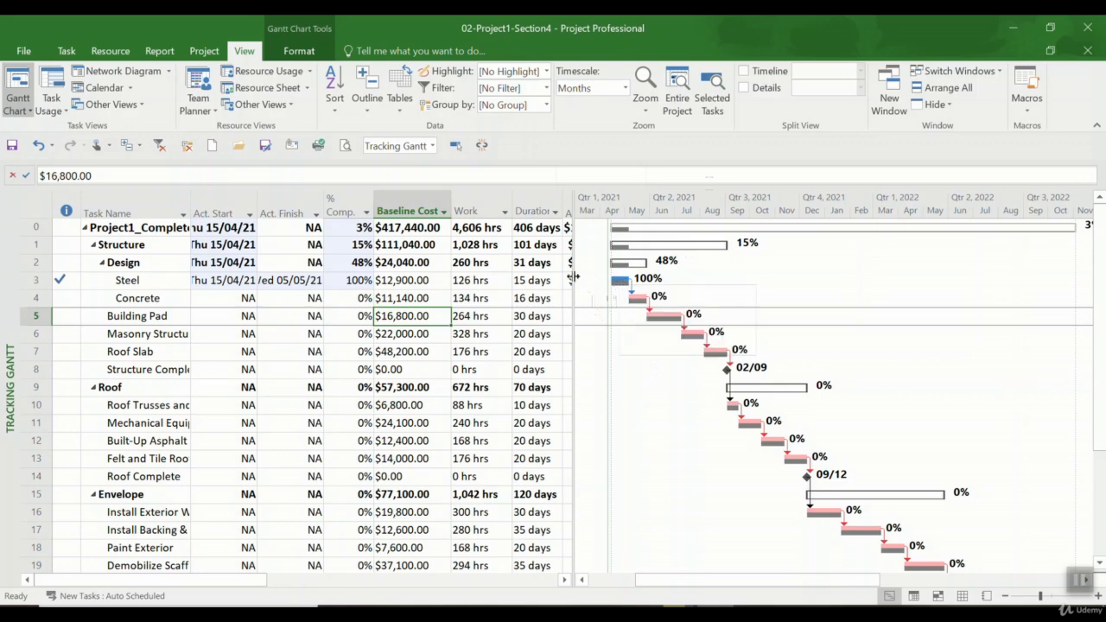
pyautogui.moveTo(573, 277); pyautogui.dragTo(1079, 270)
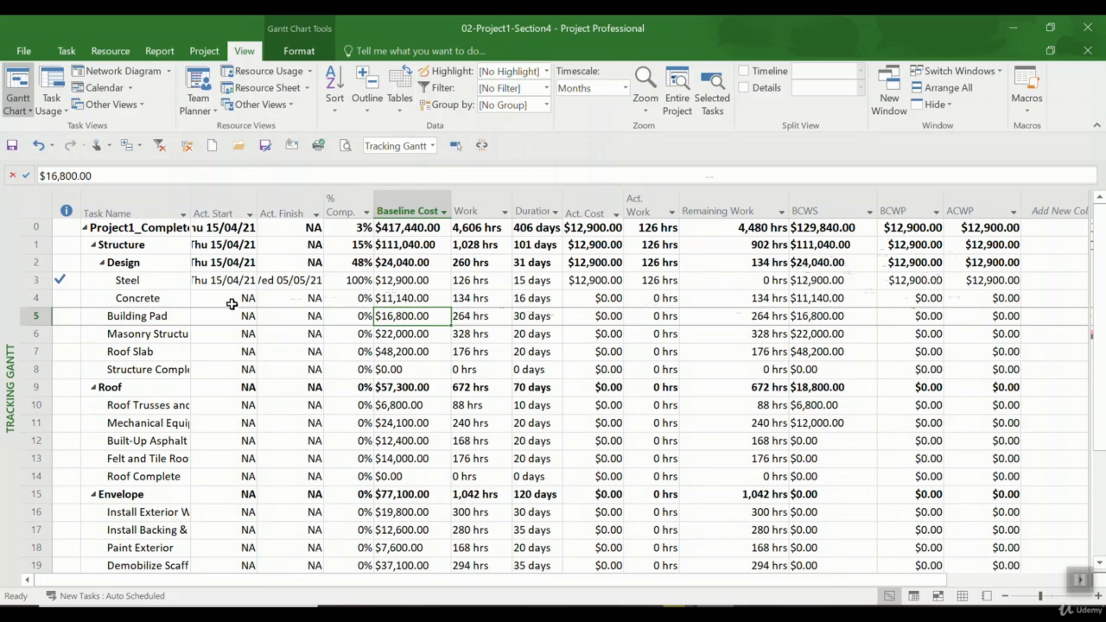
# Step: Set the Concrete task's % Comp. to 90
pyautogui.click(333, 298)
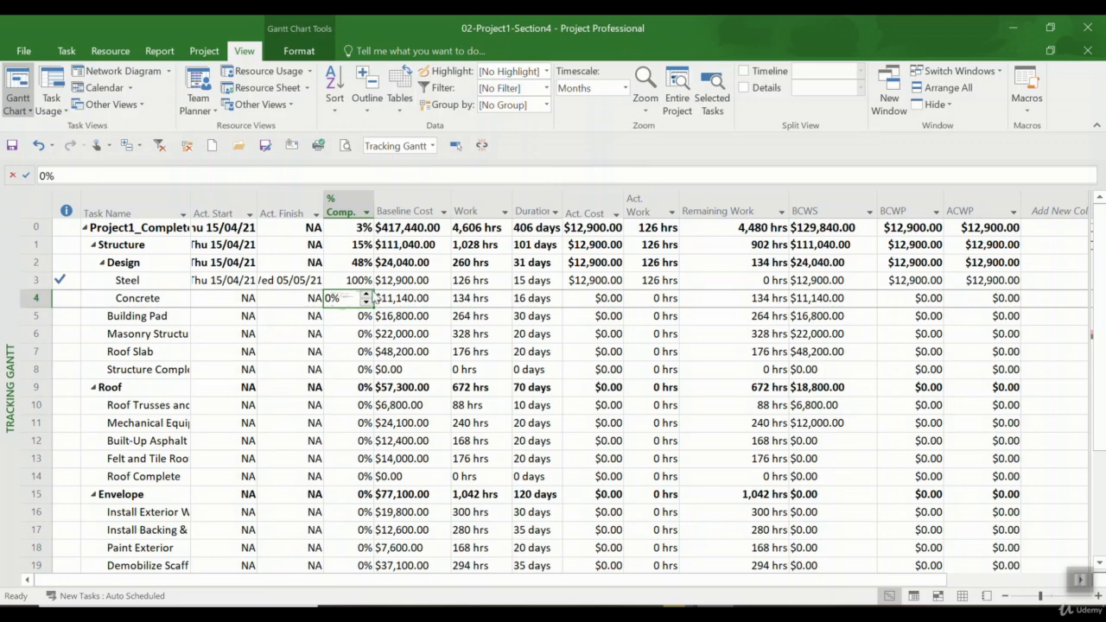
pyautogui.write('90')
pyautogui.press('Return')
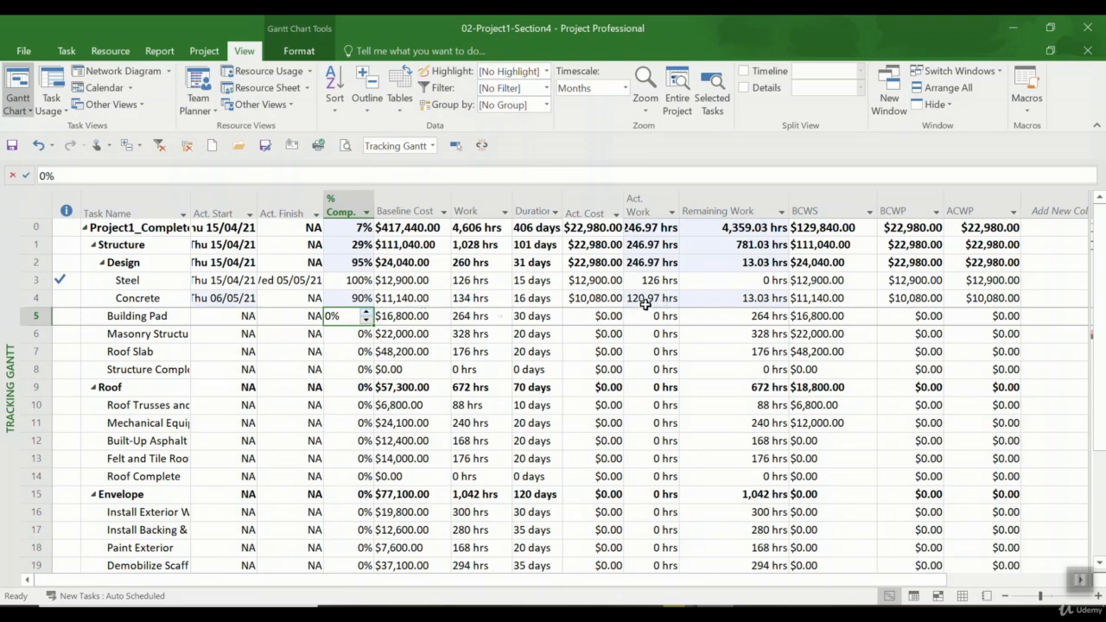
# Step: Set the Concrete task's Remaining Work to 120 hrs
pyautogui.click(730, 299)
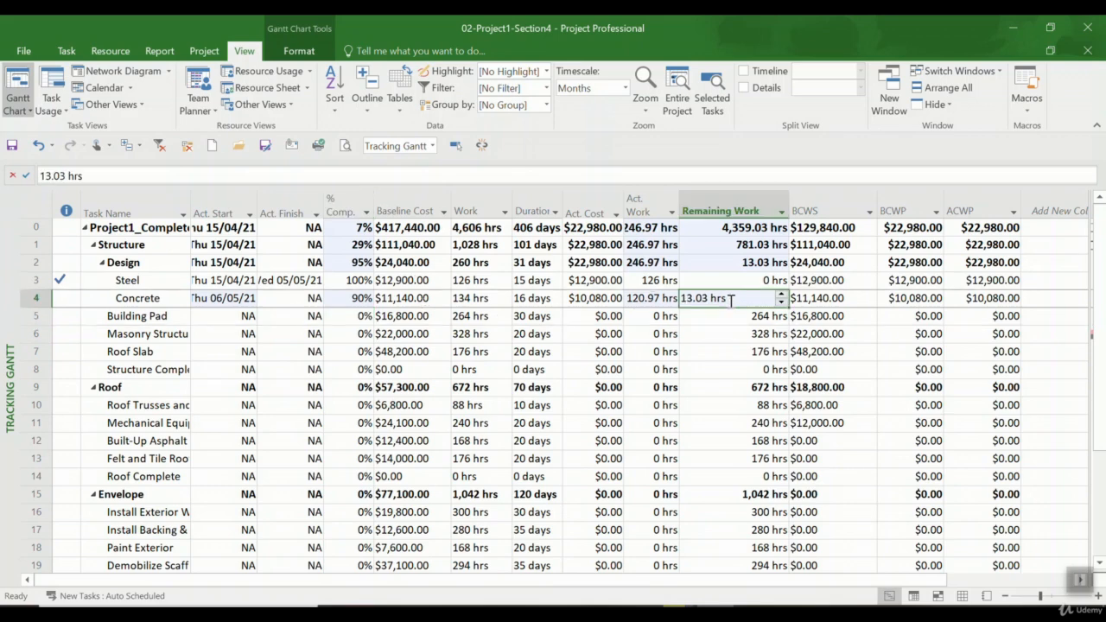
pyautogui.write('120')
pyautogui.press('Return')
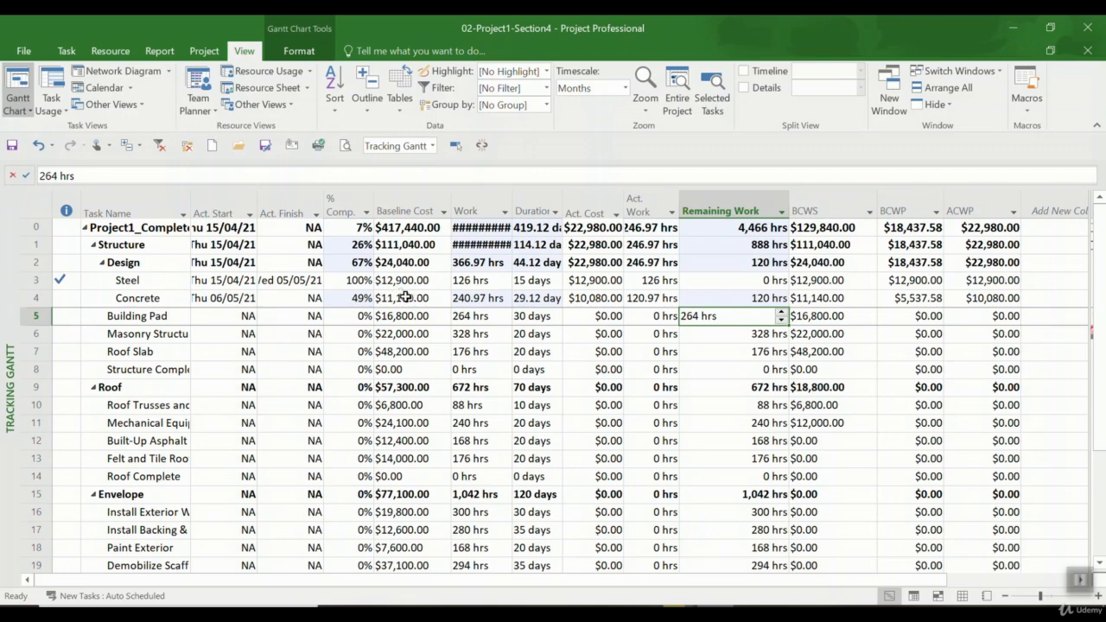
# Step: Undo the progress entries made for the Steel and Concrete tasks
pyautogui.click(975, 300)
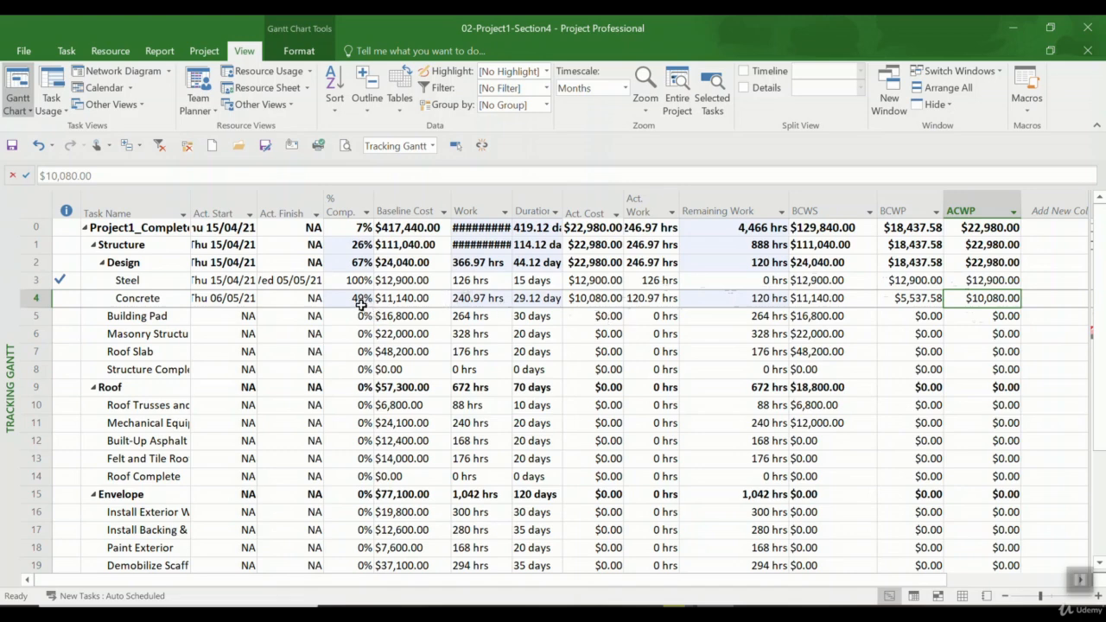
pyautogui.hotkey('ctrl', 'z')
pyautogui.hotkey('ctrl', 'z')
pyautogui.hotkey('ctrl', 'z')
pyautogui.hotkey('ctrl', 'z')
pyautogui.hotkey('ctrl', 'z')
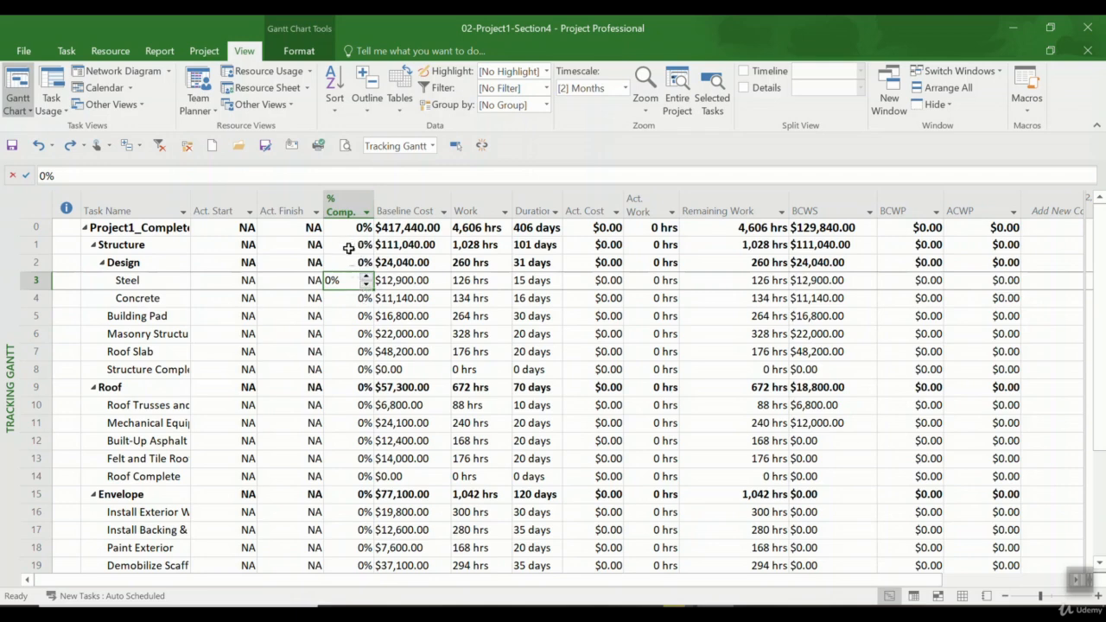
# Step: Update work as complete through Thu 30/09/21 for the entire project, using the 0% - 100% complete option
pyautogui.click(213, 53)
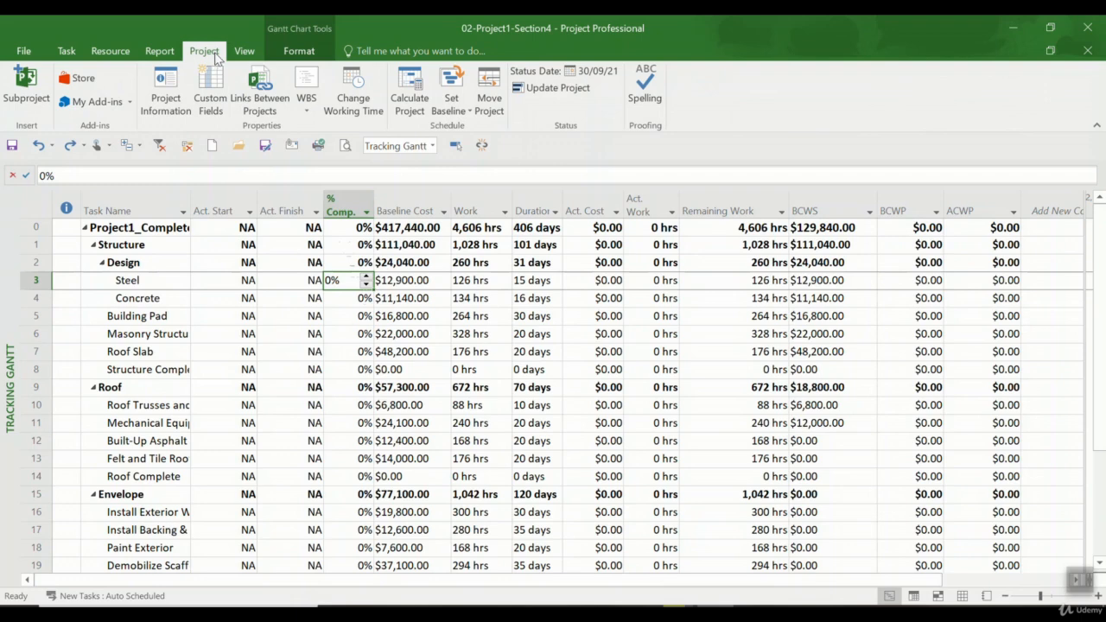
pyautogui.click(548, 93)
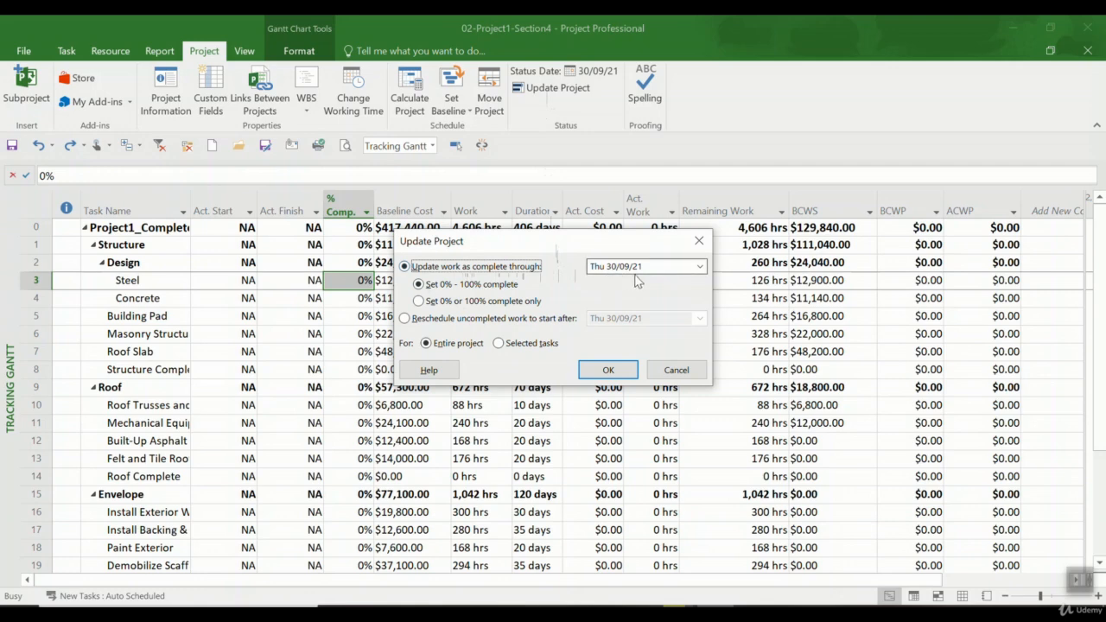
pyautogui.click(701, 268)
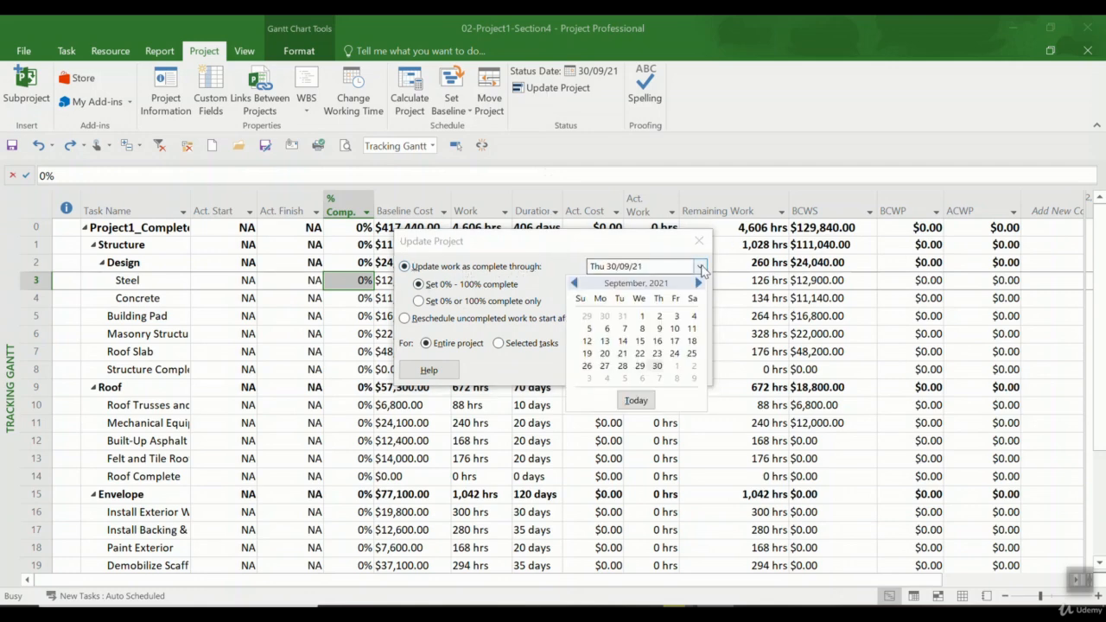
pyautogui.click(700, 268)
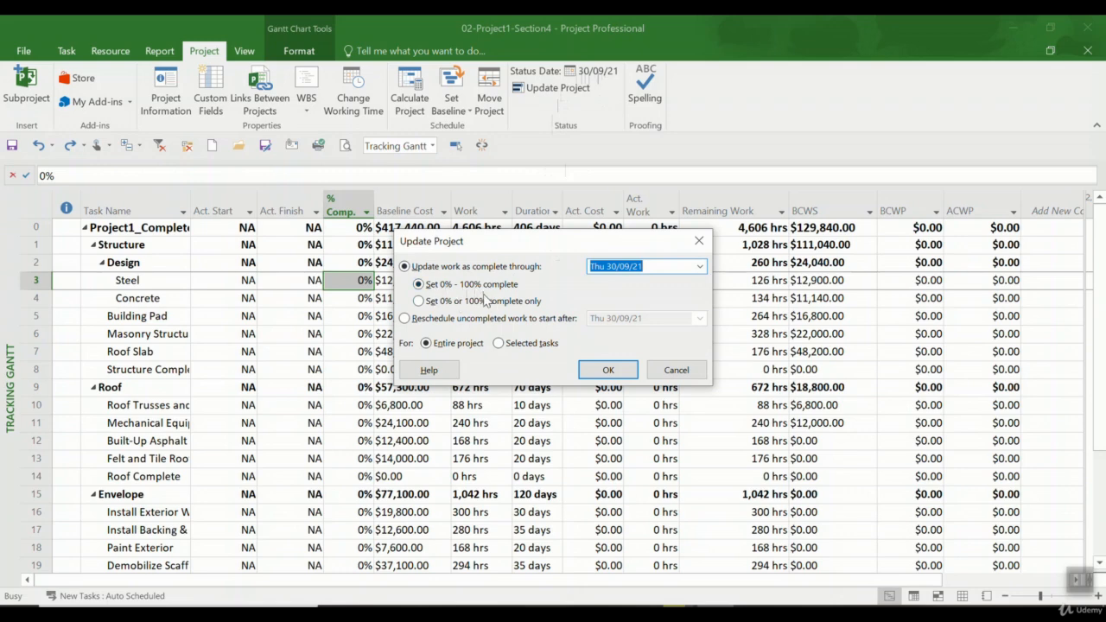
pyautogui.click(608, 370)
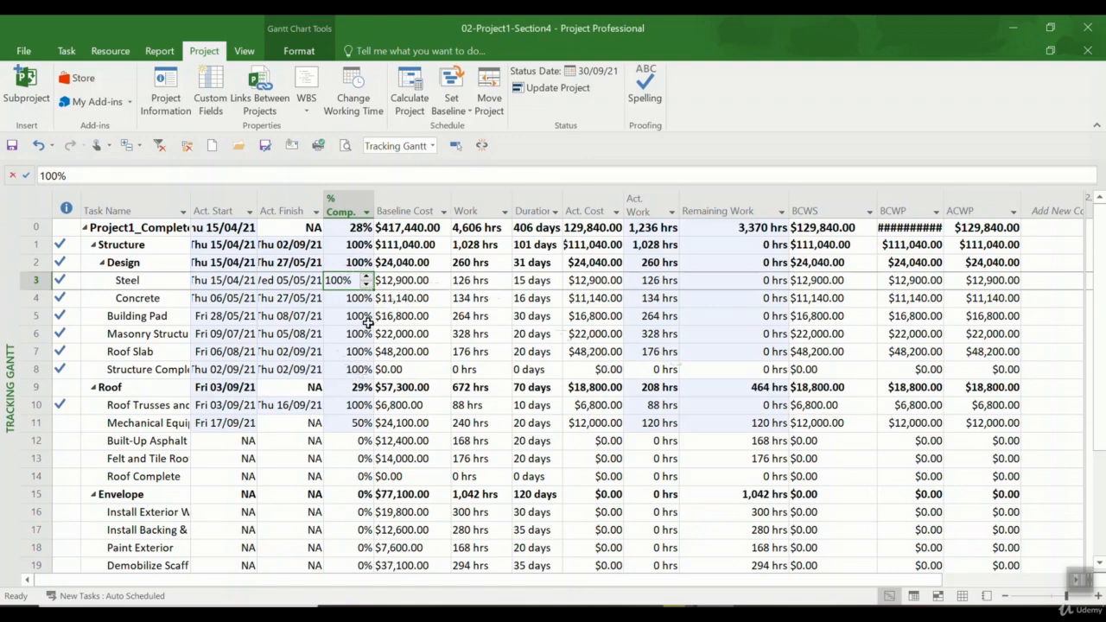
# Step: Reveal the Gantt chart beside the table and fit the entire project in its timescale
pyautogui.click(411, 383)
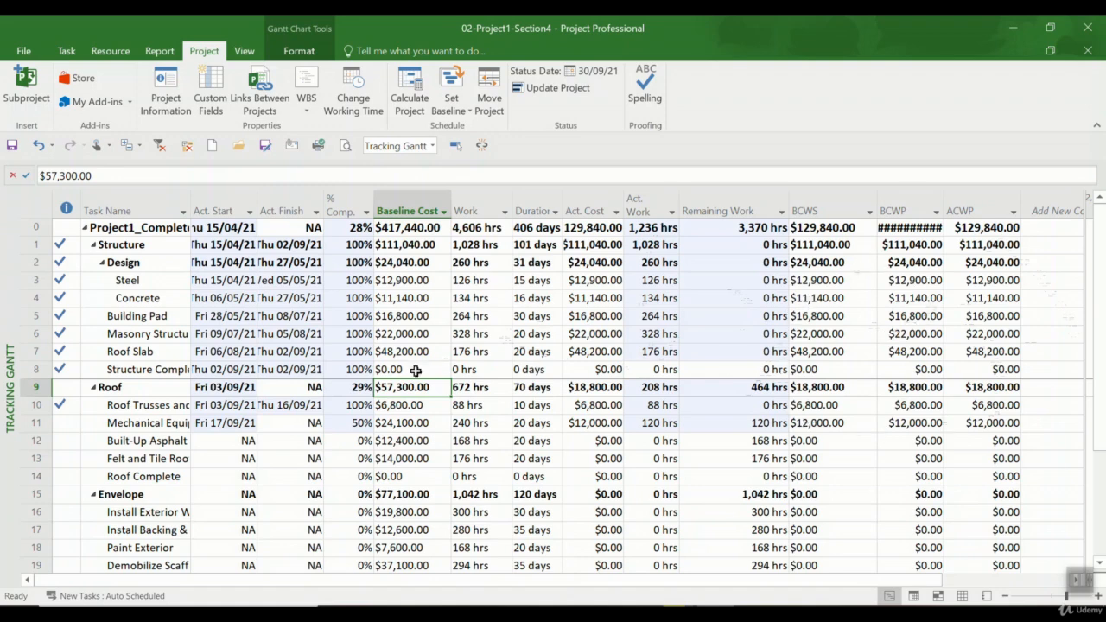
pyautogui.moveTo(1076, 311); pyautogui.dragTo(508, 329)
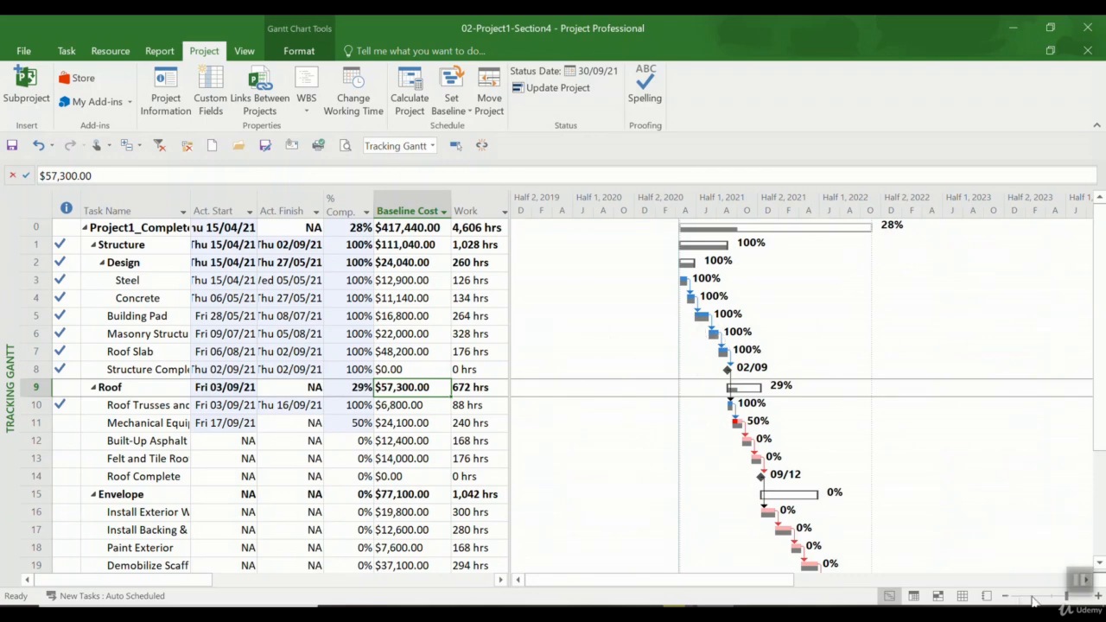
pyautogui.click(1077, 597)
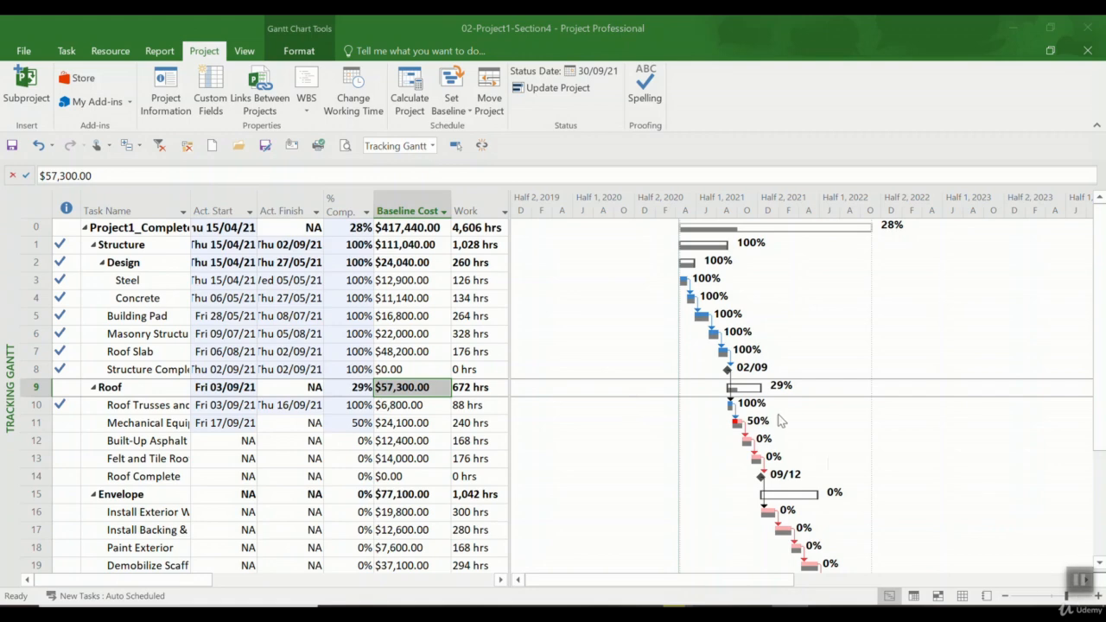
pyautogui.click(240, 55)
pyautogui.click(243, 53)
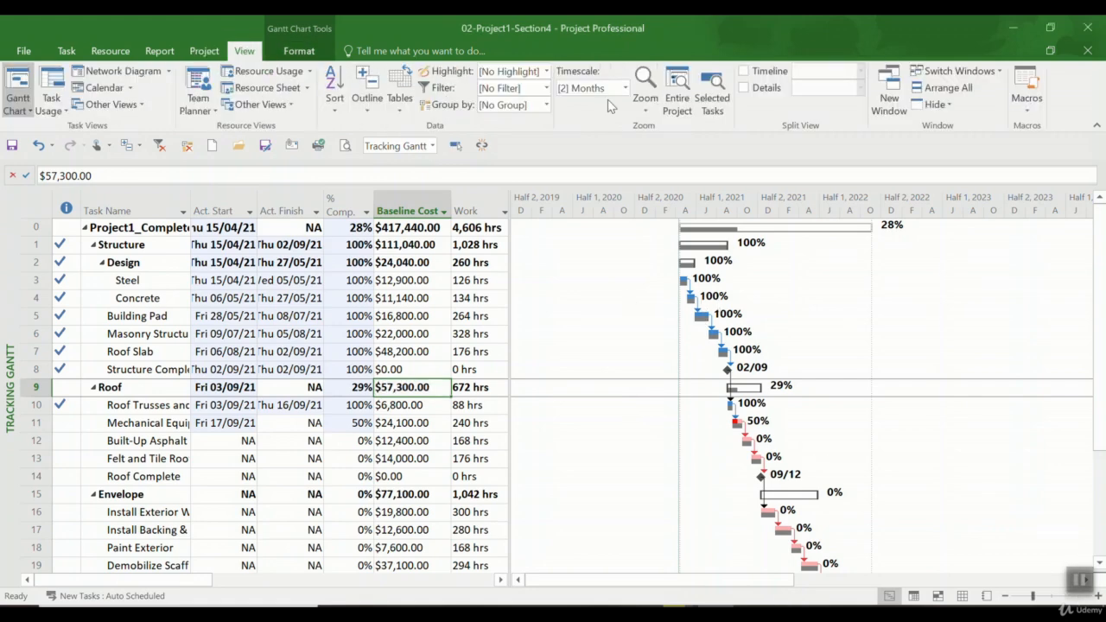
pyautogui.click(678, 89)
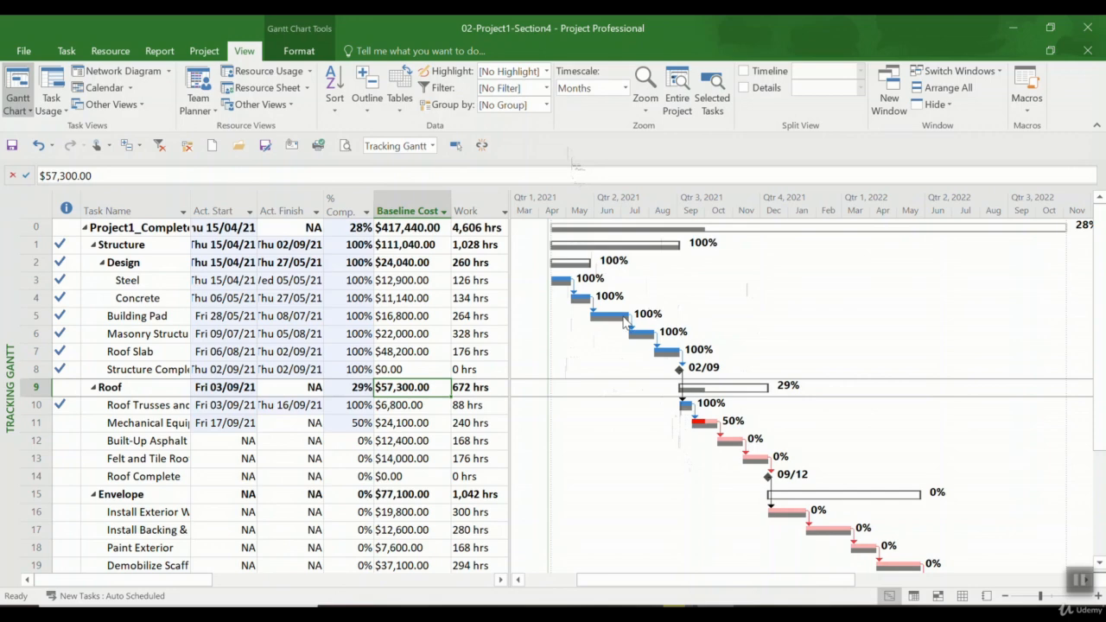
# Step: Display the current progress line at the project status date on the Gantt chart
pyautogui.click(310, 55)
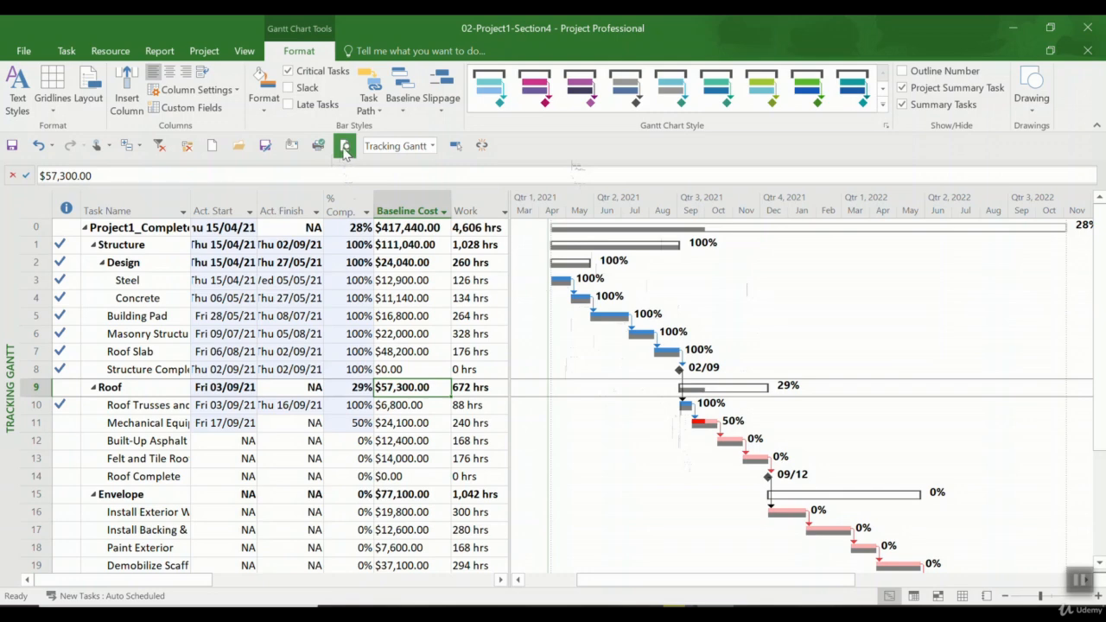
pyautogui.rightClick(564, 378)
pyautogui.click(608, 467)
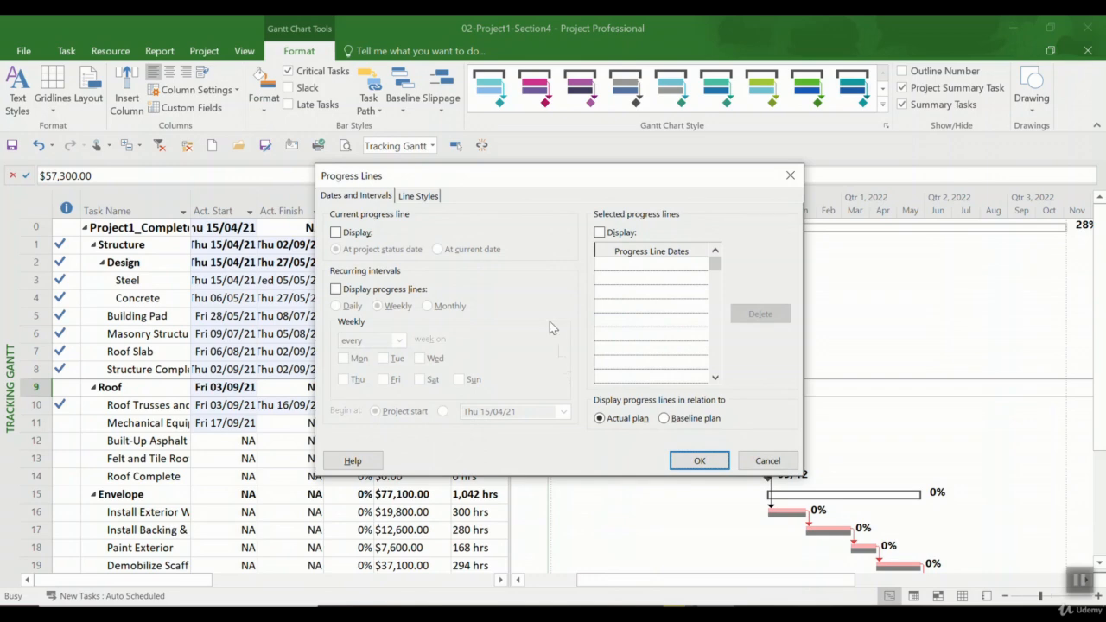
pyautogui.click(357, 233)
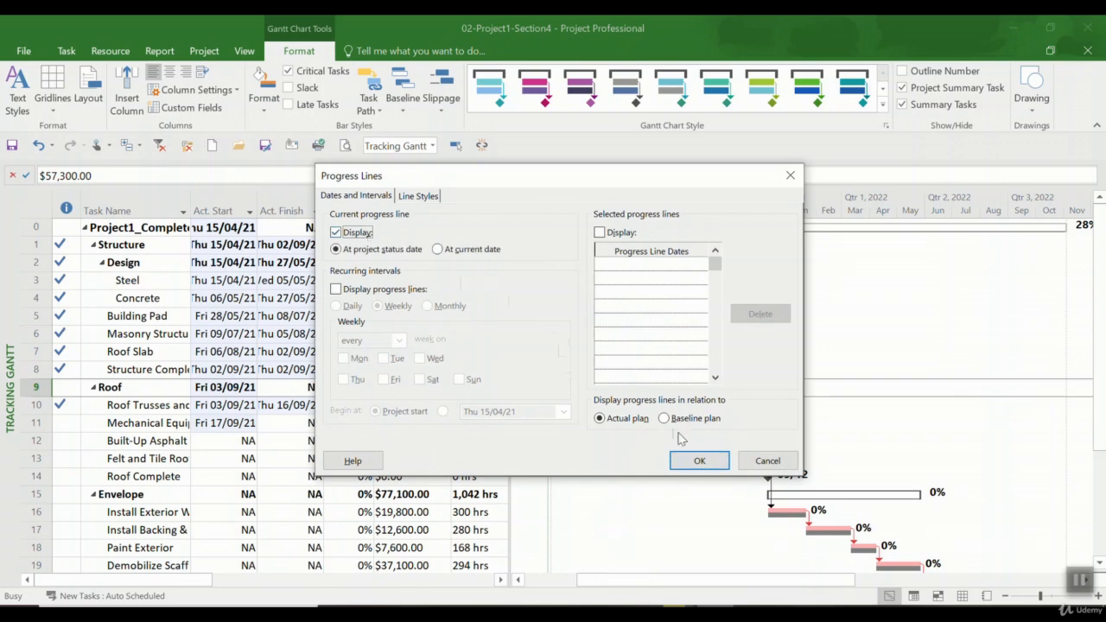
pyautogui.click(699, 460)
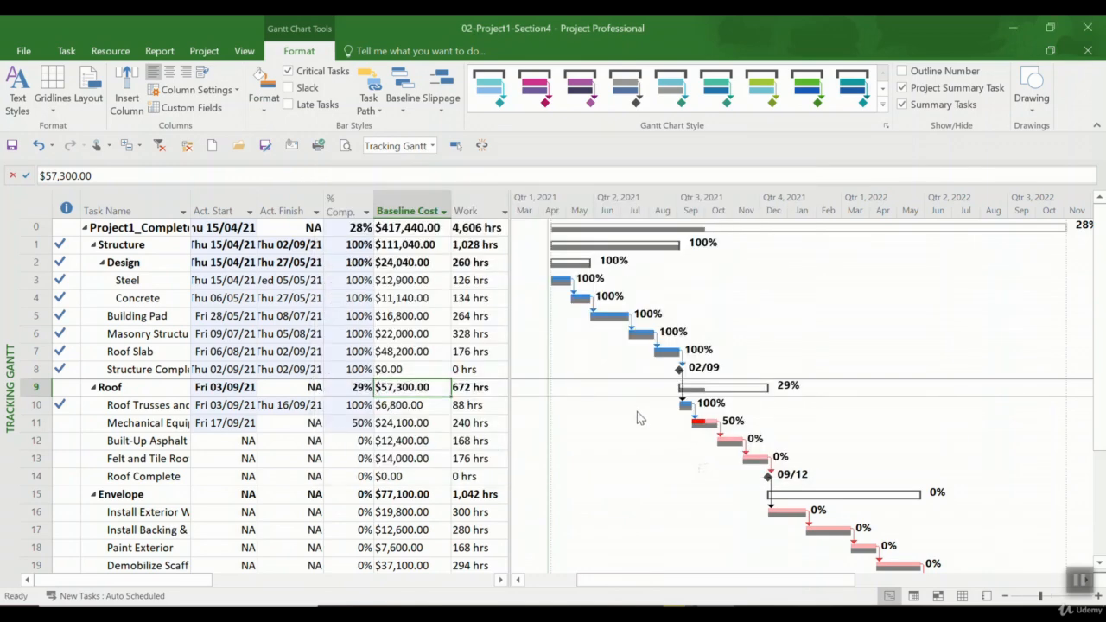
pyautogui.scroll(-1, 637, 412)
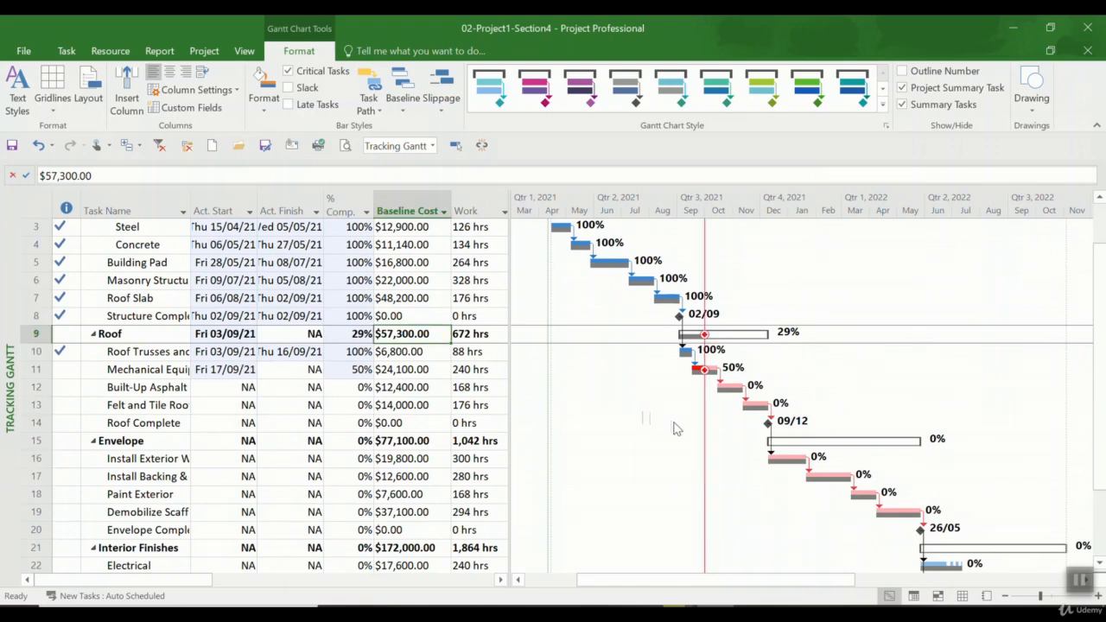
pyautogui.scroll(1, 682, 415)
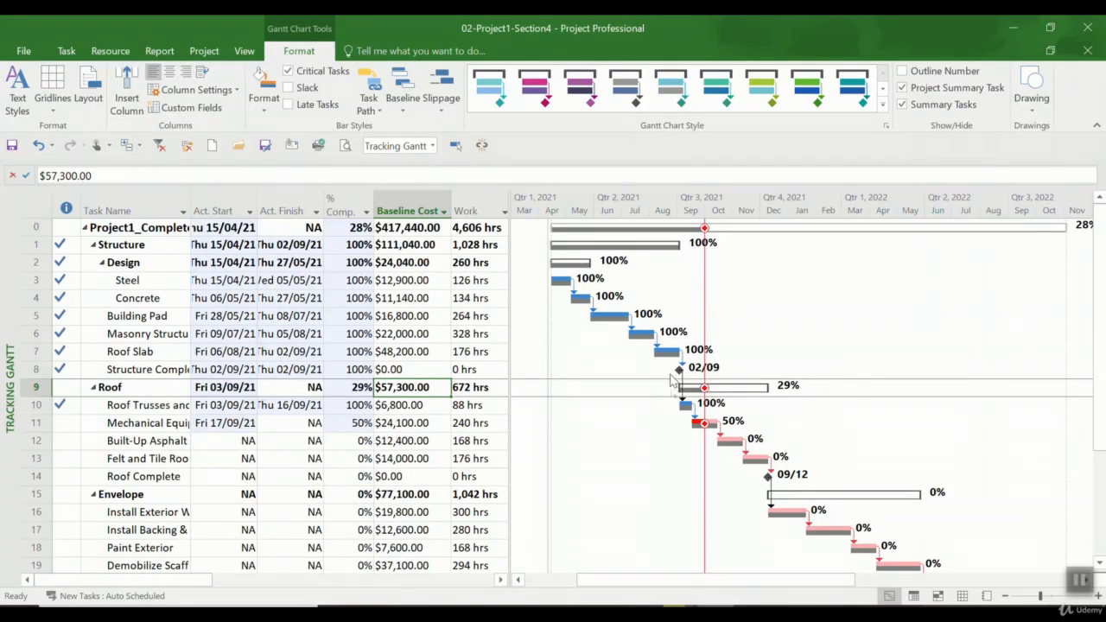
# Step: Extend the table over part of the chart and widen the Task Name column to show the full task names
pyautogui.click(381, 370)
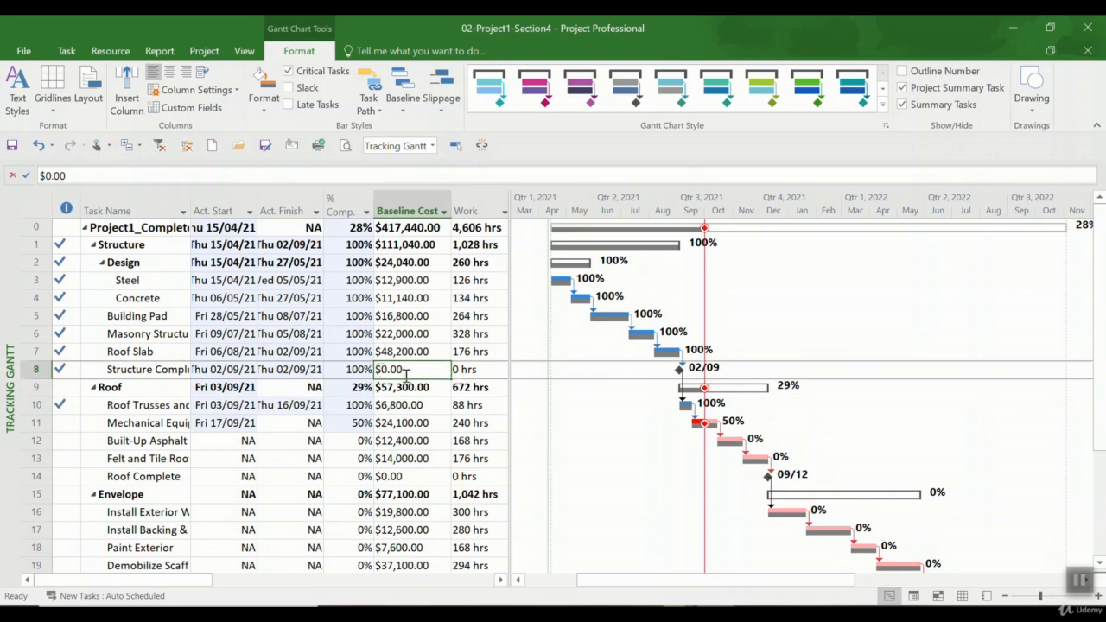
pyautogui.moveTo(511, 362); pyautogui.dragTo(714, 362)
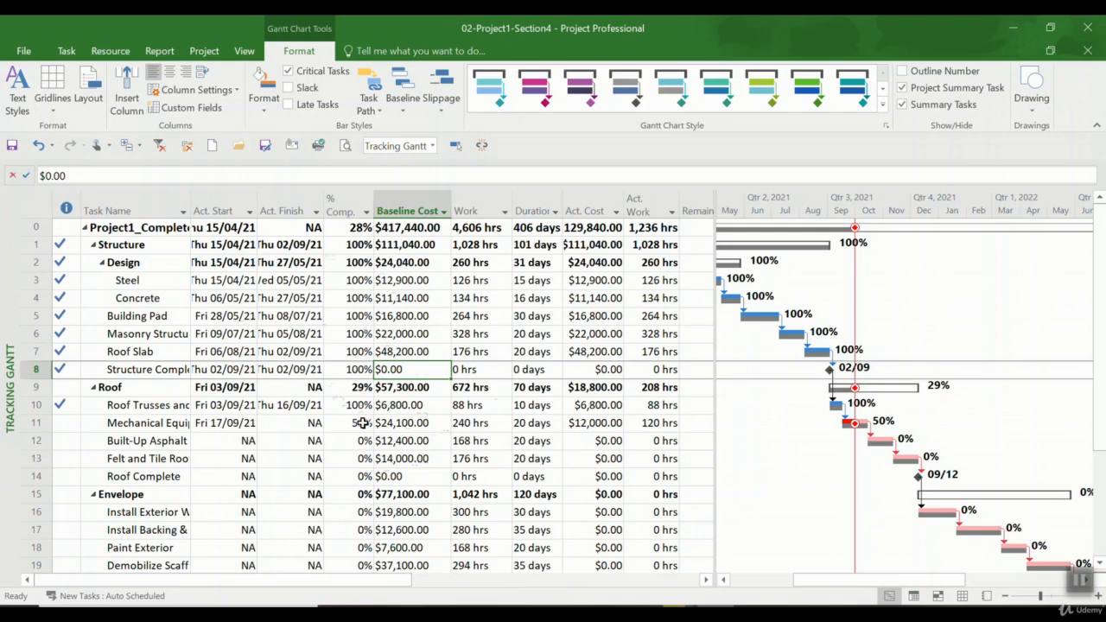
pyautogui.click(137, 425)
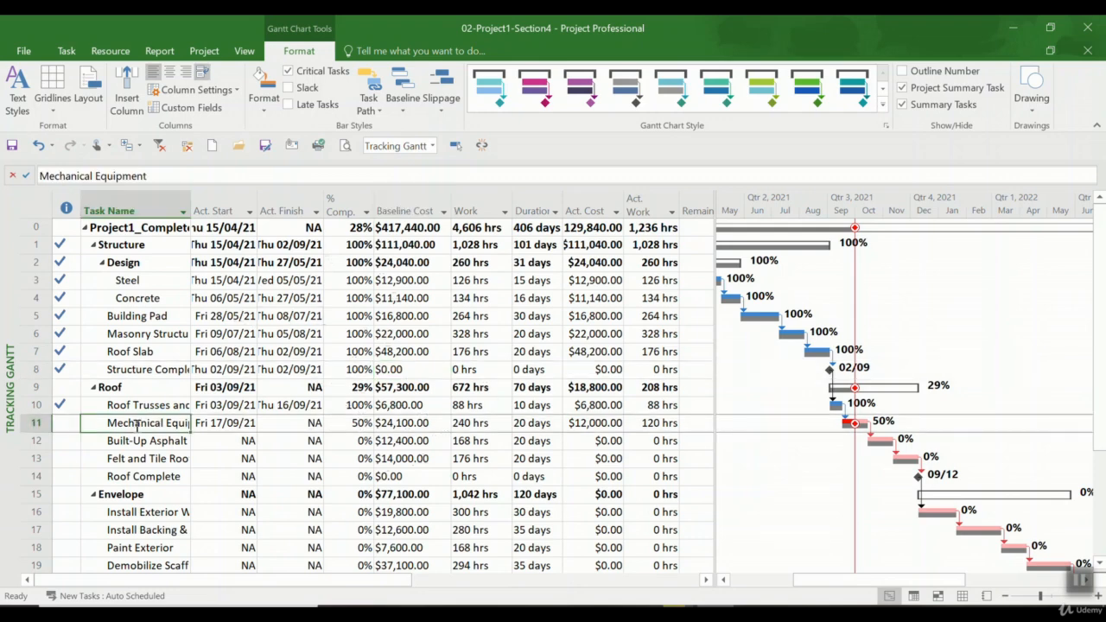
pyautogui.moveTo(191, 210); pyautogui.dragTo(246, 210)
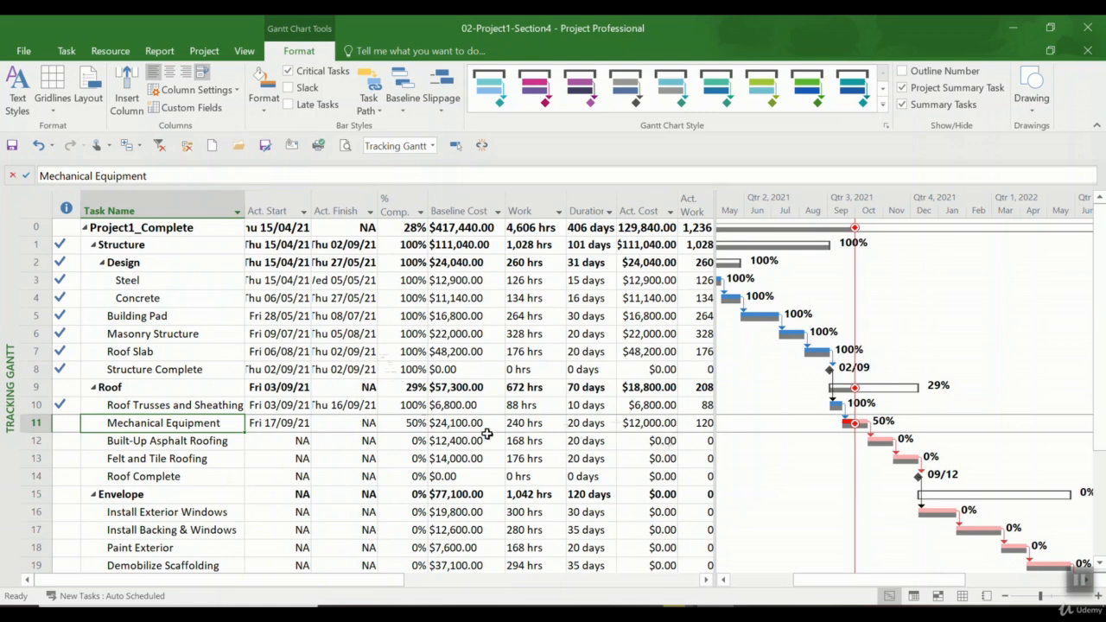
# Step: Undo the project-wide work update together with the chart and column layout changes
pyautogui.hotkey('ctrl', 'z')
pyautogui.hotkey('ctrl', 'z')
pyautogui.hotkey('ctrl', 'z')
pyautogui.hotkey('ctrl', 'z')
pyautogui.hotkey('ctrl', 'z')
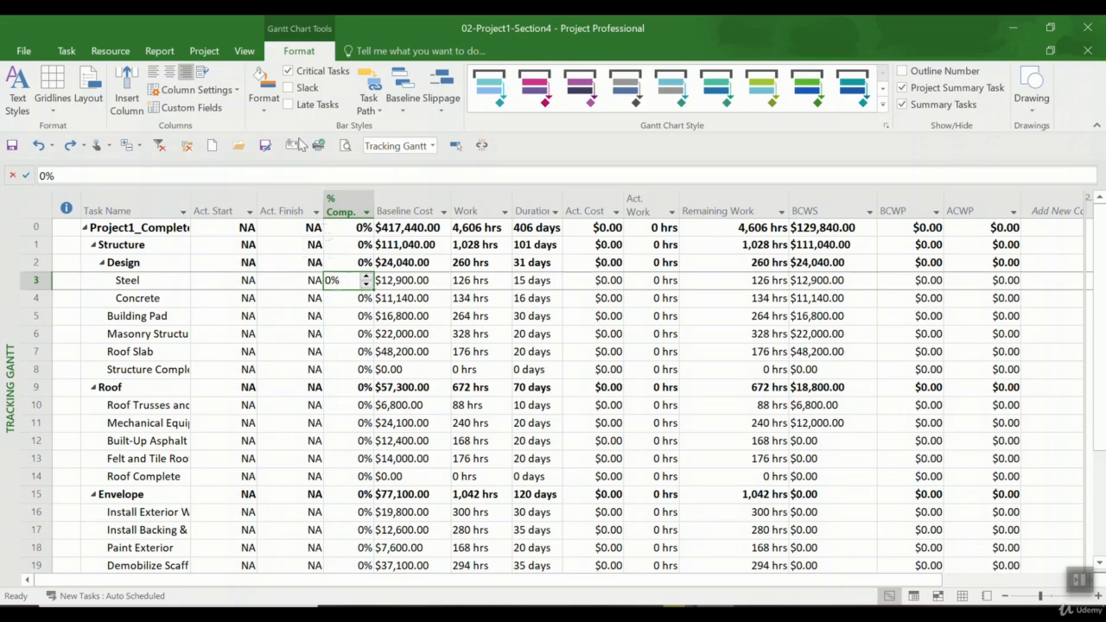
# Step: Mark the tasks from Steel through Roof Trusses and Sheathing as 100% complete
pyautogui.click(109, 51)
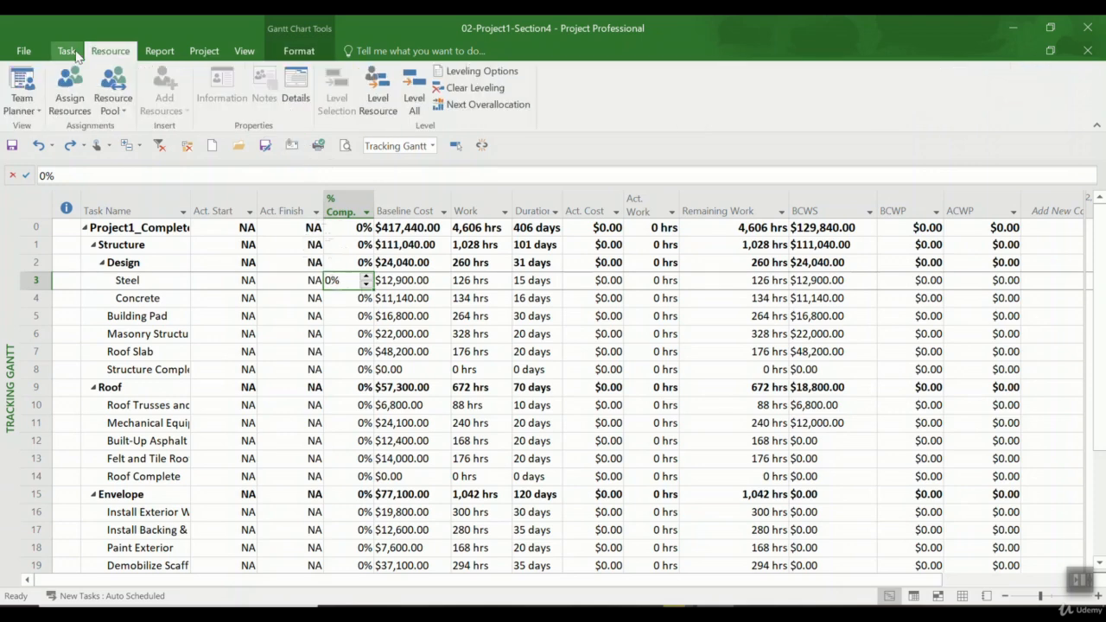
pyautogui.click(67, 51)
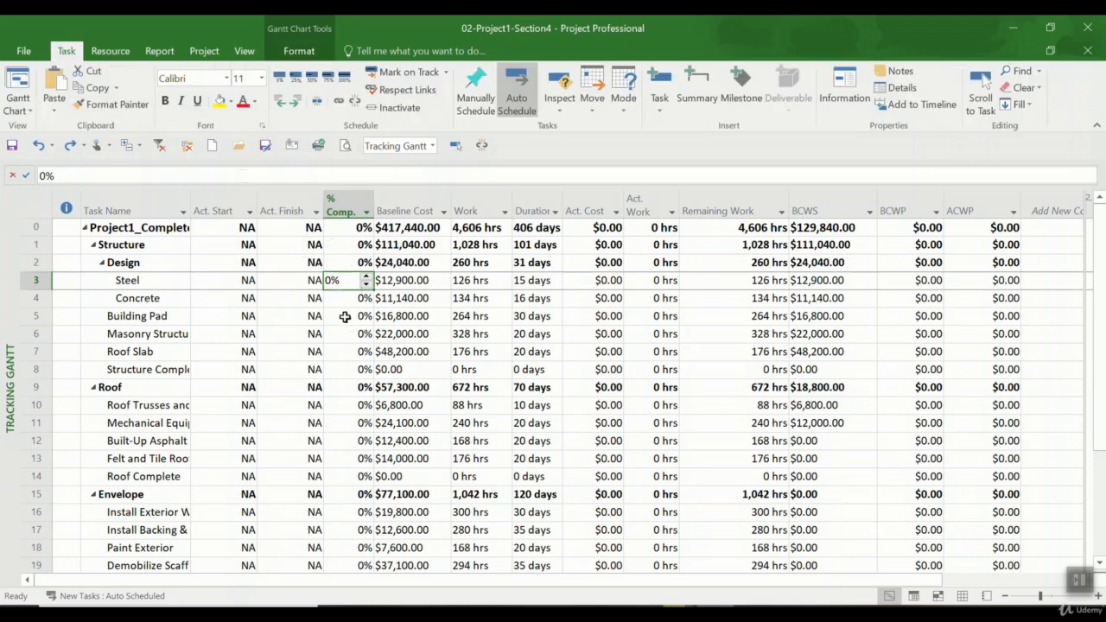
pyautogui.click(349, 266)
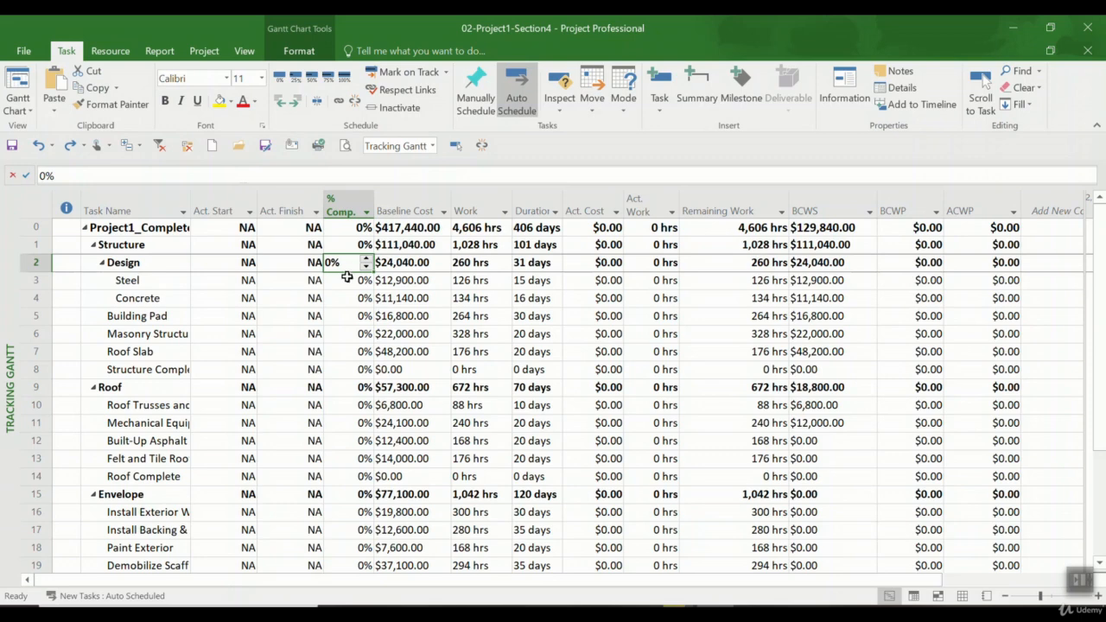
pyautogui.click(347, 277)
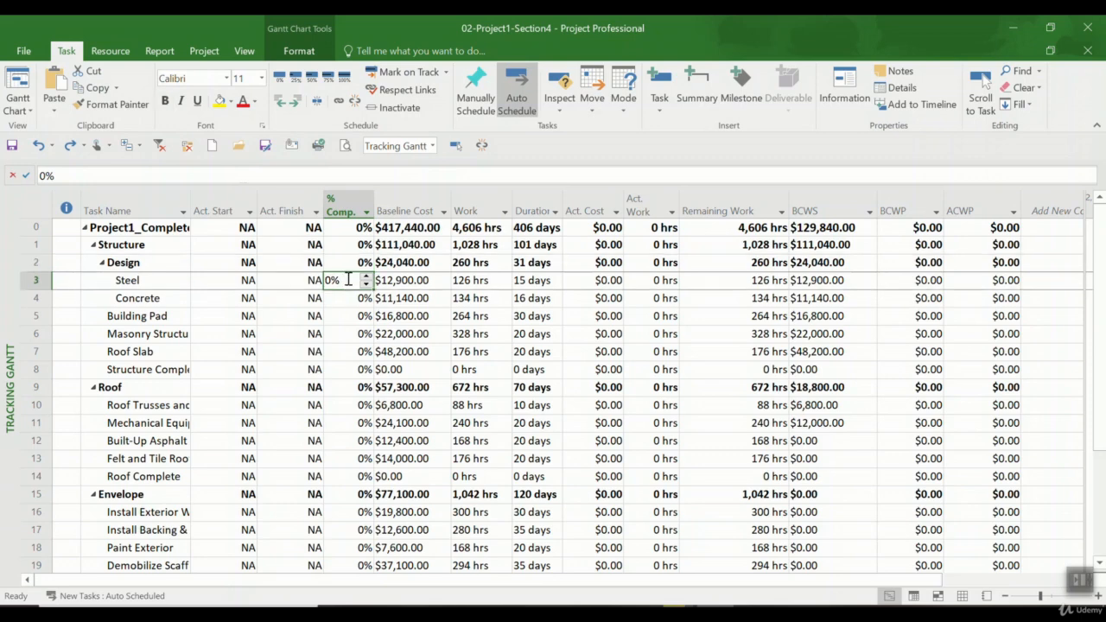
pyautogui.keyDown('shift'); pyautogui.click(343, 411); pyautogui.keyUp('shift')
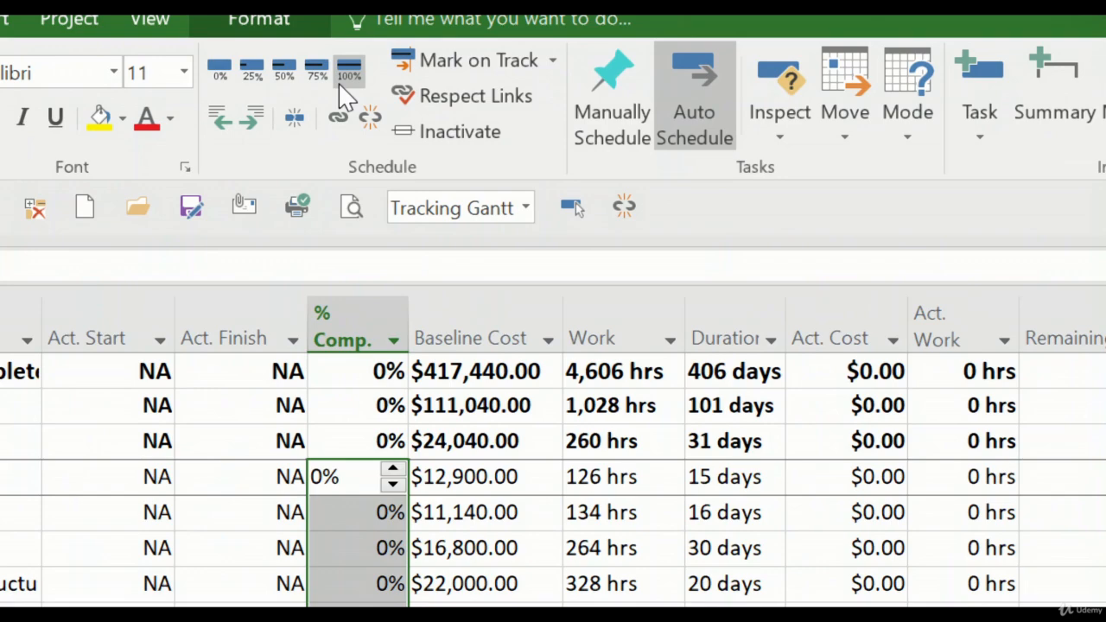
pyautogui.click(346, 83)
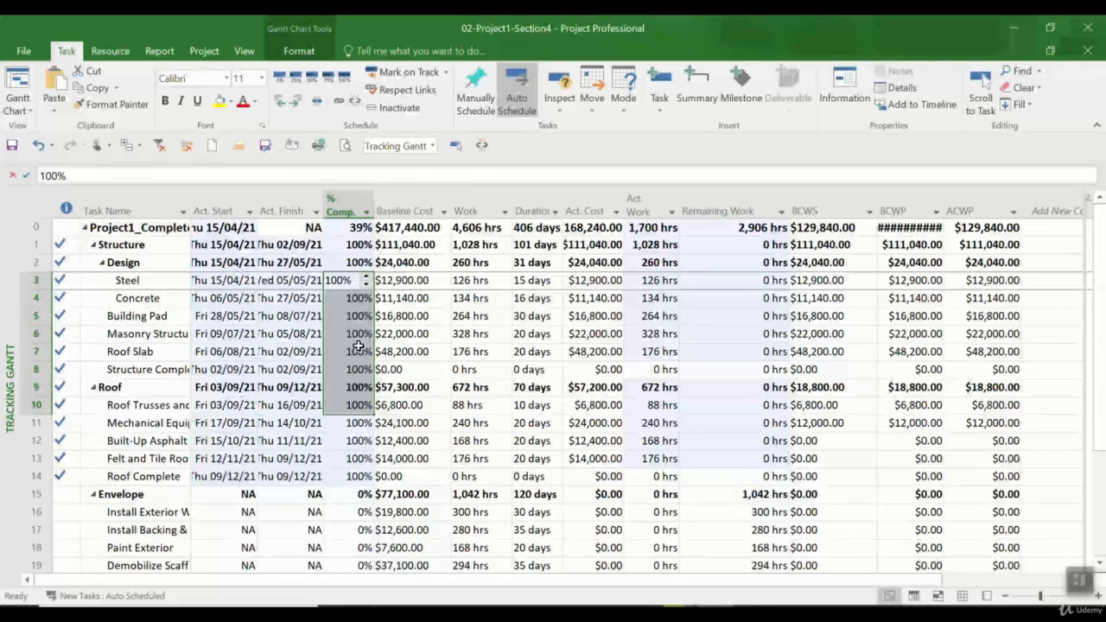
# Step: Undo the 100% completion applied to the selected range of tasks
pyautogui.write('0')
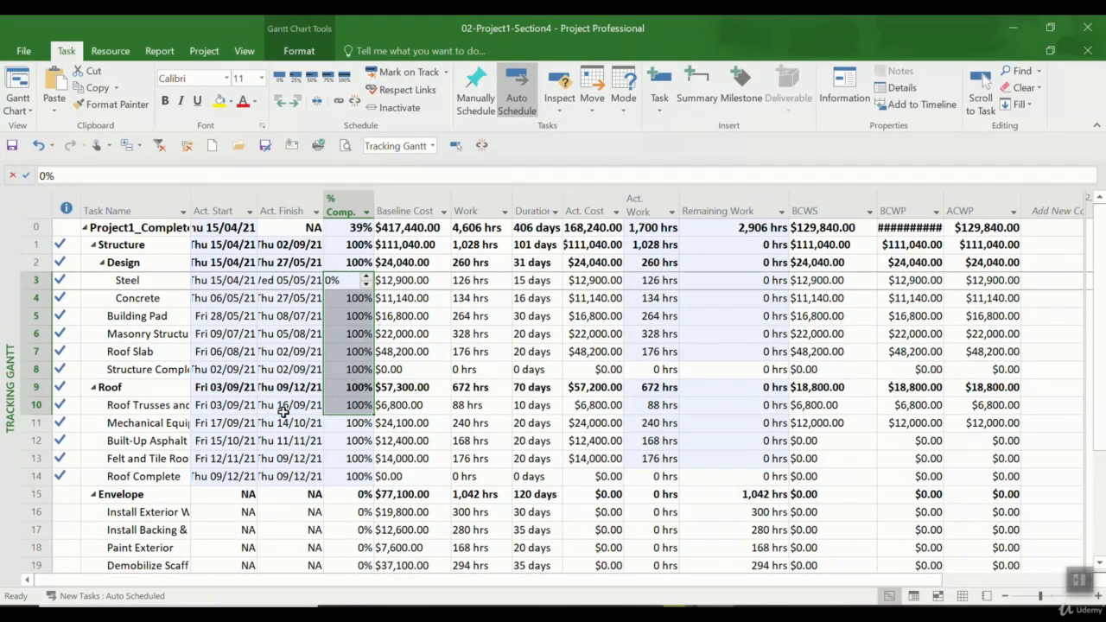
pyautogui.hotkey('ctrl', 'z')
pyautogui.click(350, 423)
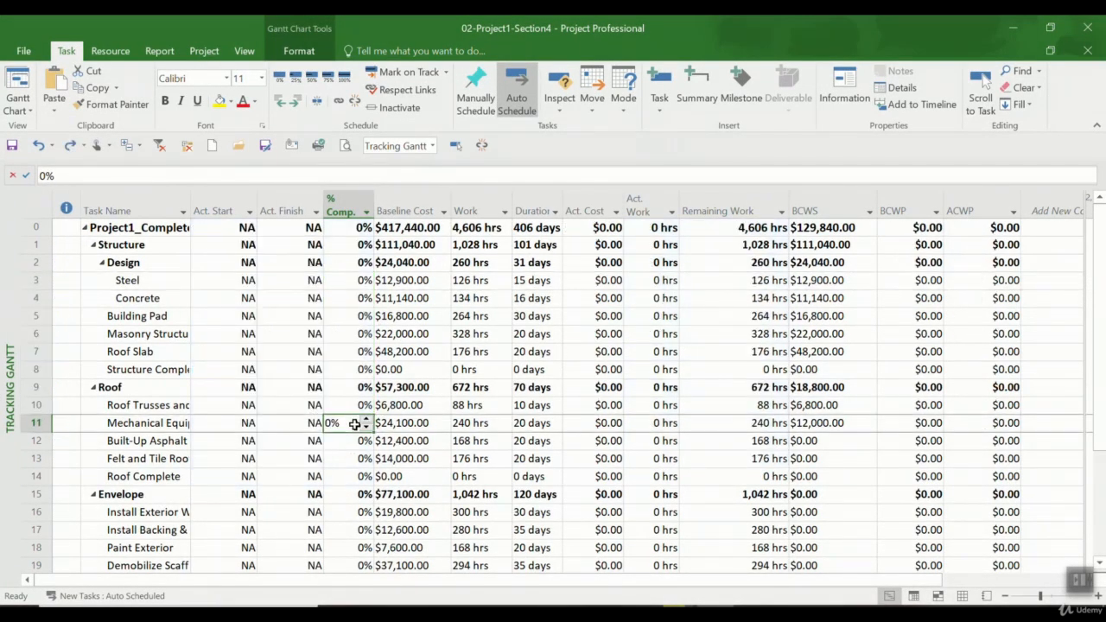
# Step: Try marking whole rows 3 through 10 as 100% complete, and undo the change
pyautogui.click(60, 405)
pyautogui.keyDown('shift'); pyautogui.click(45, 285); pyautogui.keyUp('shift')
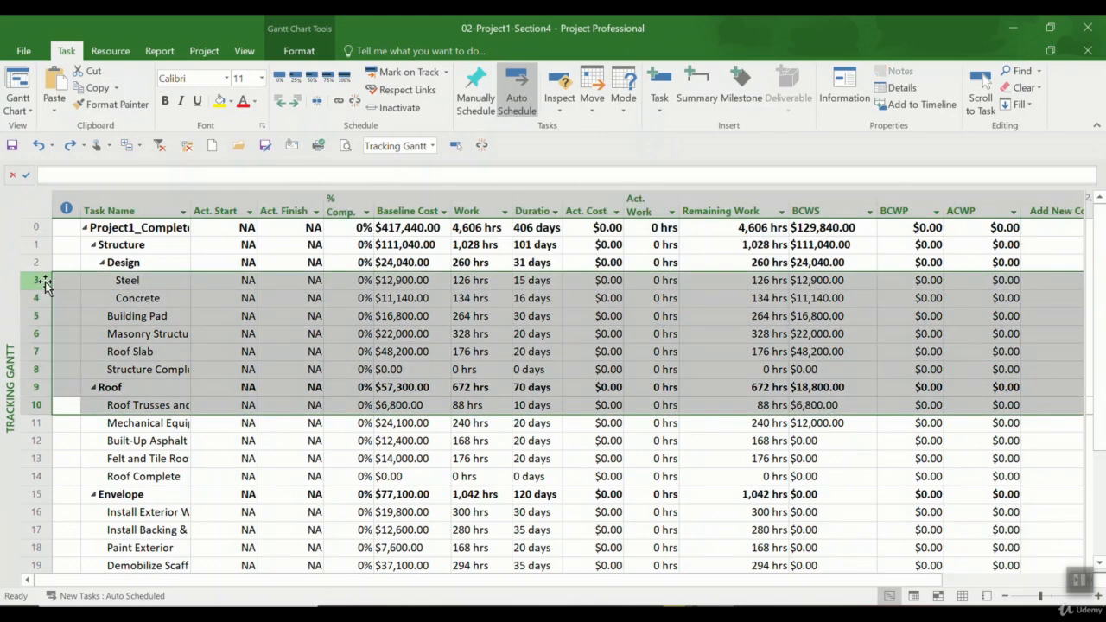
pyautogui.click(344, 78)
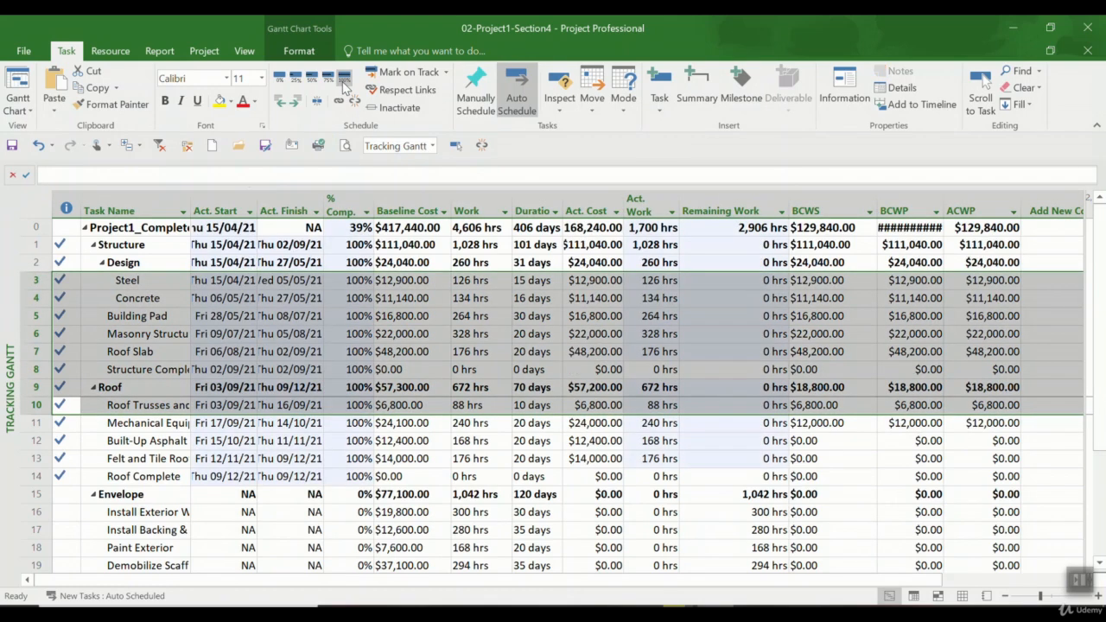
pyautogui.hotkey('ctrl', 'z')
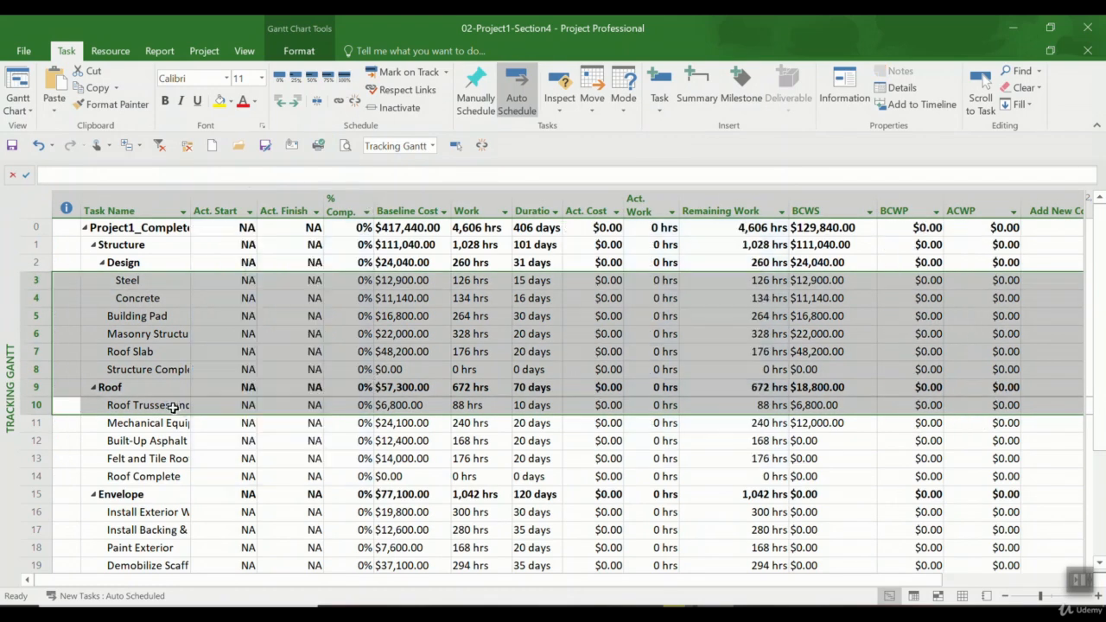
pyautogui.click(347, 370)
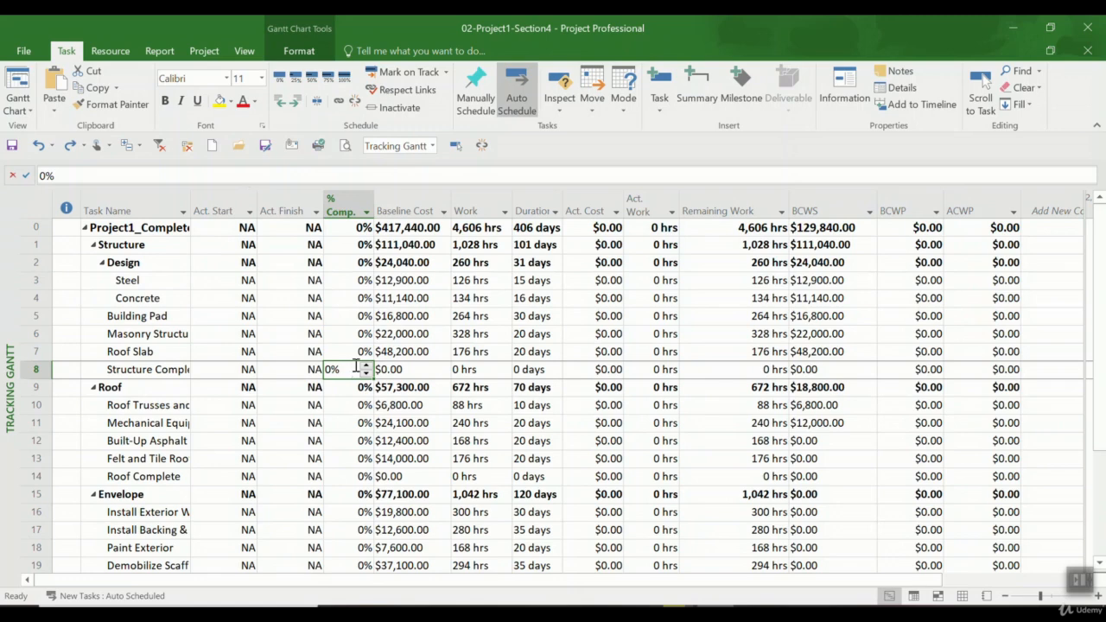
# Step: Mark the tasks from Steel through Structure Complete, plus Roof Trusses and Sheathing, as 100% complete
pyautogui.keyDown('shift'); pyautogui.click(363, 286); pyautogui.keyUp('shift')
pyautogui.click(344, 77)
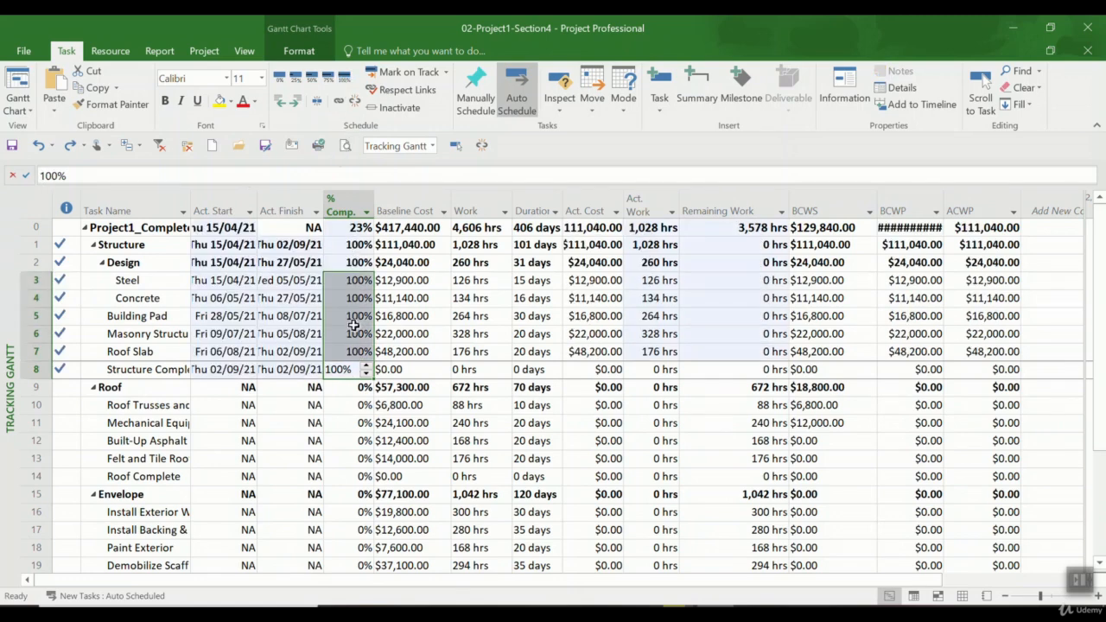
pyautogui.click(353, 406)
pyautogui.click(344, 77)
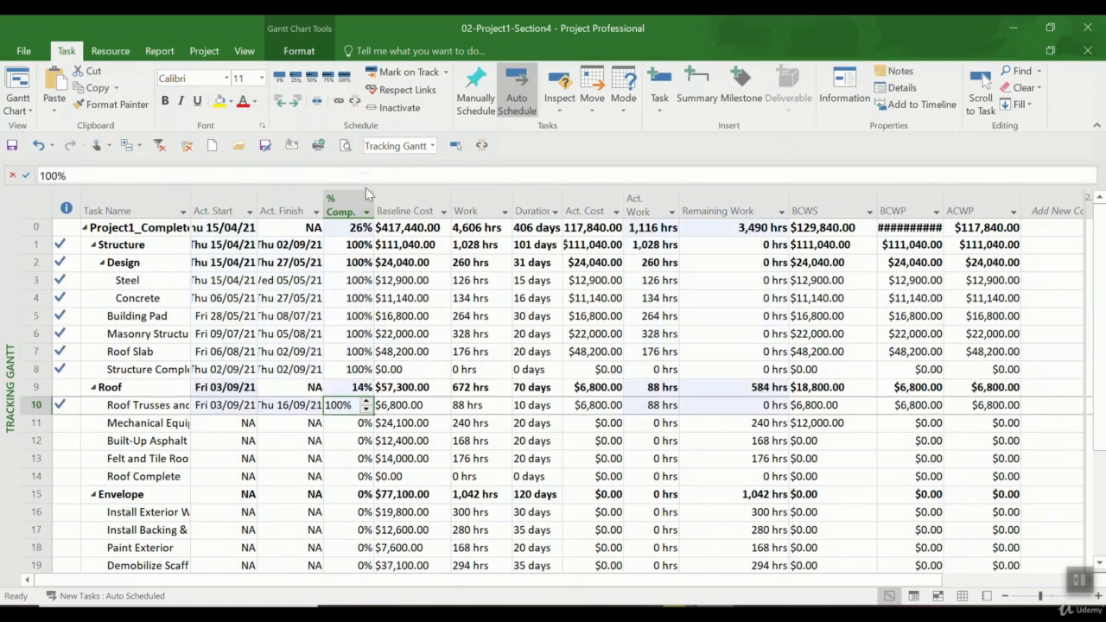
# Step: Try different completion percentages on the Mechanical Equipment task: 50%, 25%, 50% again and finally 75%
pyautogui.click(313, 78)
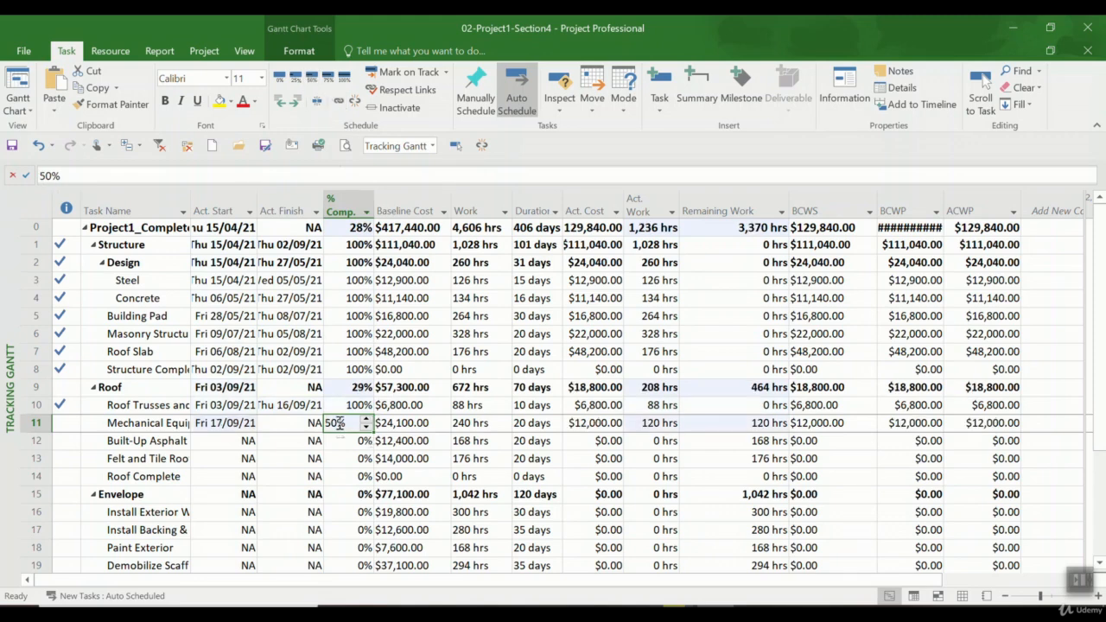
pyautogui.click(296, 78)
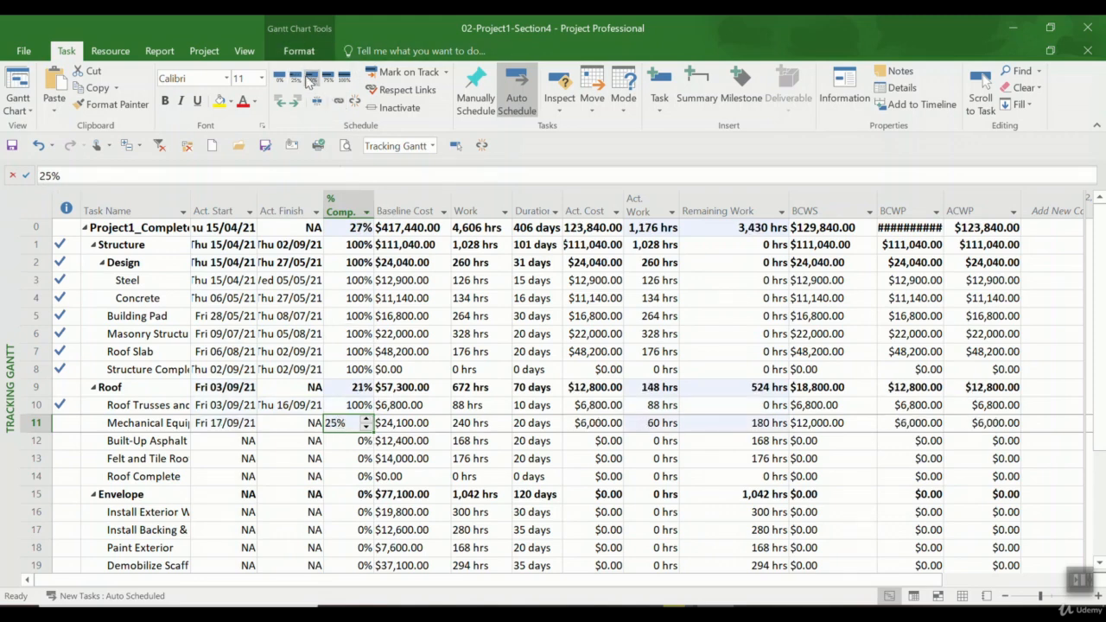
pyautogui.click(313, 78)
pyautogui.click(328, 78)
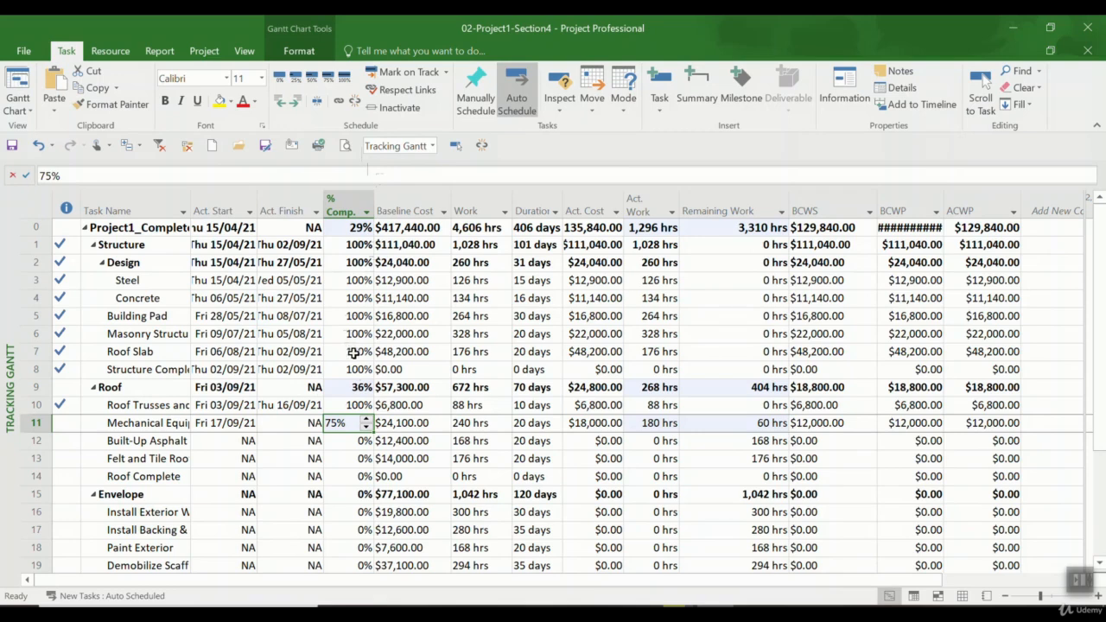
# Step: Undo the percent-complete updates on Mechanical Equipment, Roof Trusses and Sheathing, and the tasks from Steel through Structure Complete
pyautogui.scroll(-2, 356, 370)
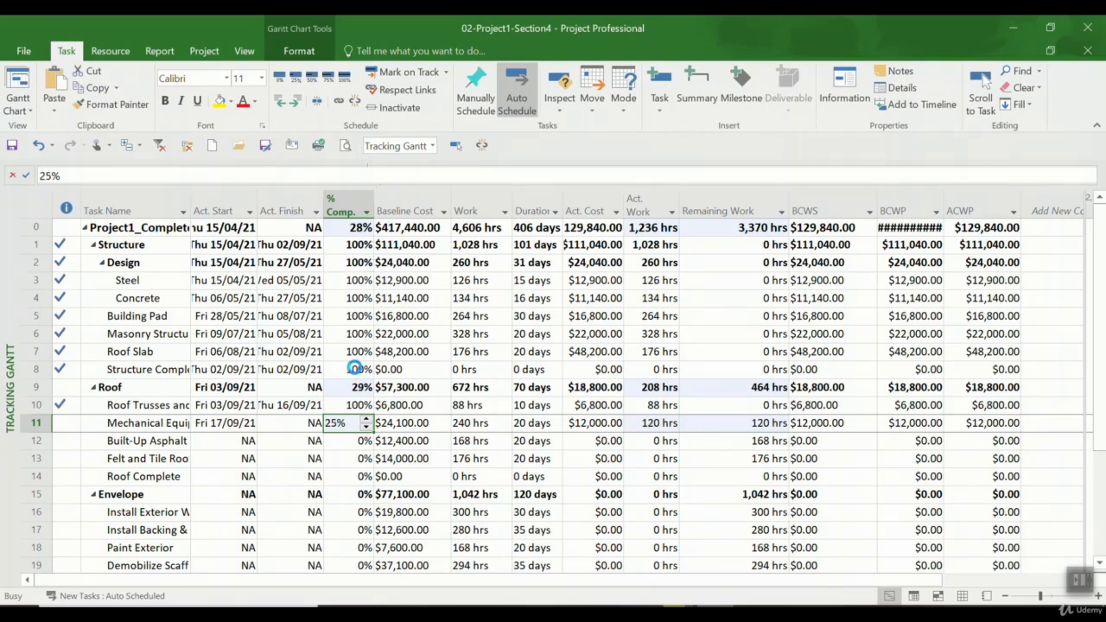
pyautogui.scroll(1, 355, 364)
pyautogui.hotkey('ctrl', 'z')
pyautogui.hotkey('ctrl', 'z')
pyautogui.hotkey('ctrl', 'z')
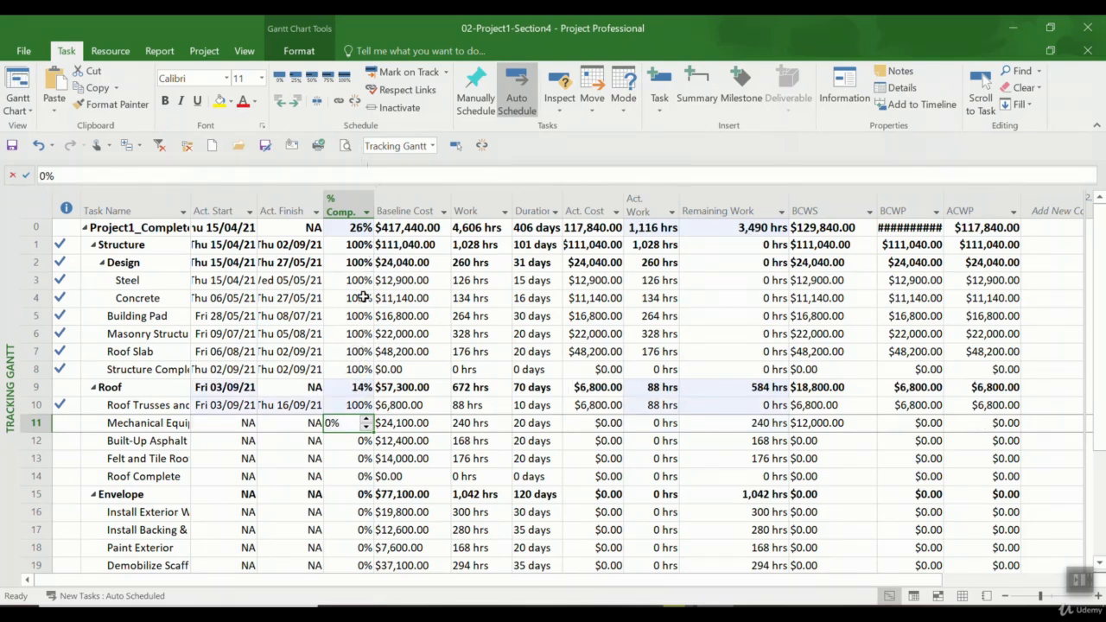
pyautogui.hotkey('ctrl', 'z')
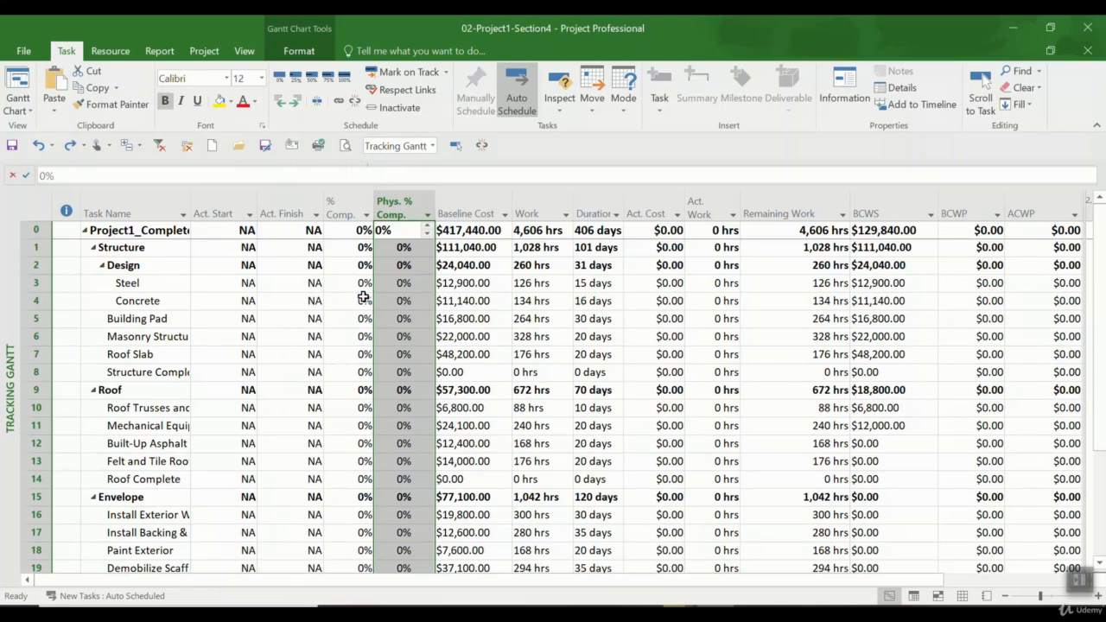
# Step: Hide the Phys. % Comp. column in the tracking table
pyautogui.rightClick(393, 210)
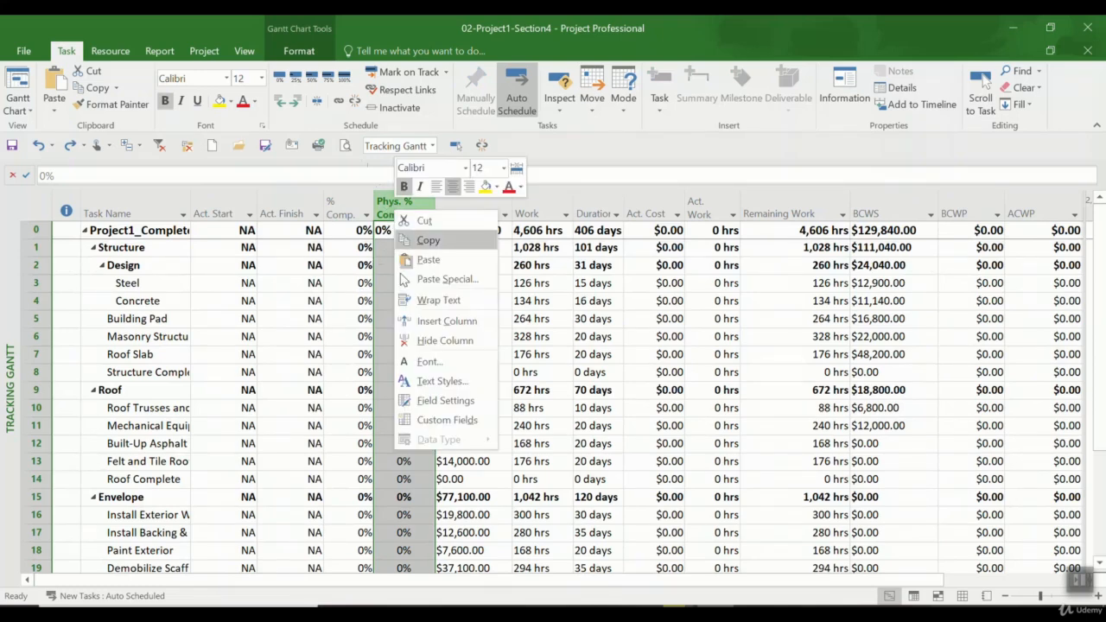
pyautogui.click(437, 340)
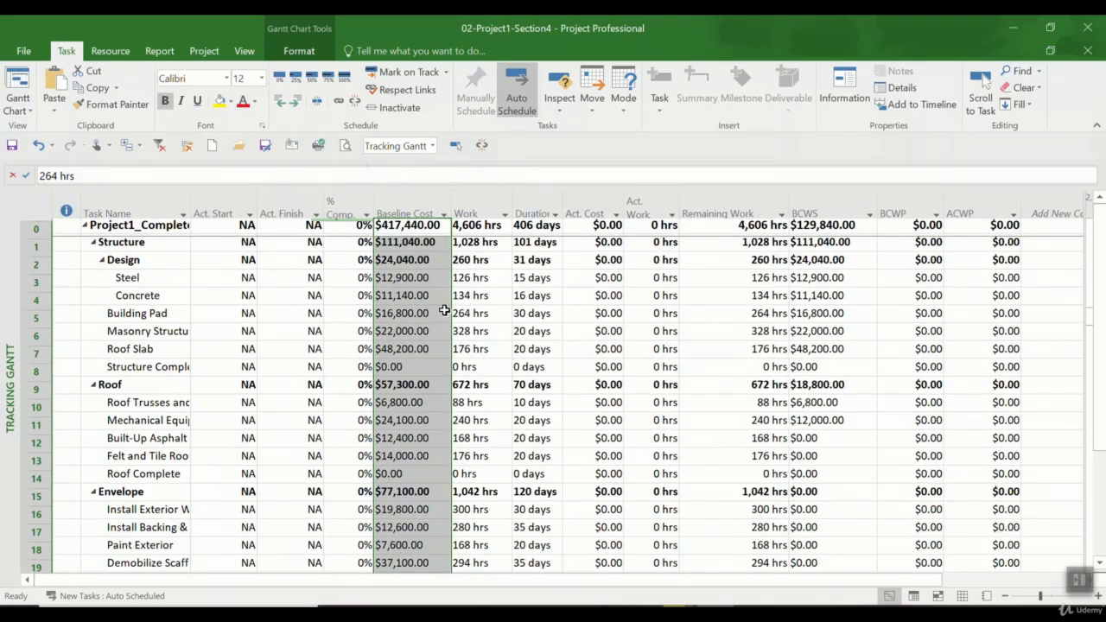
pyautogui.click(448, 311)
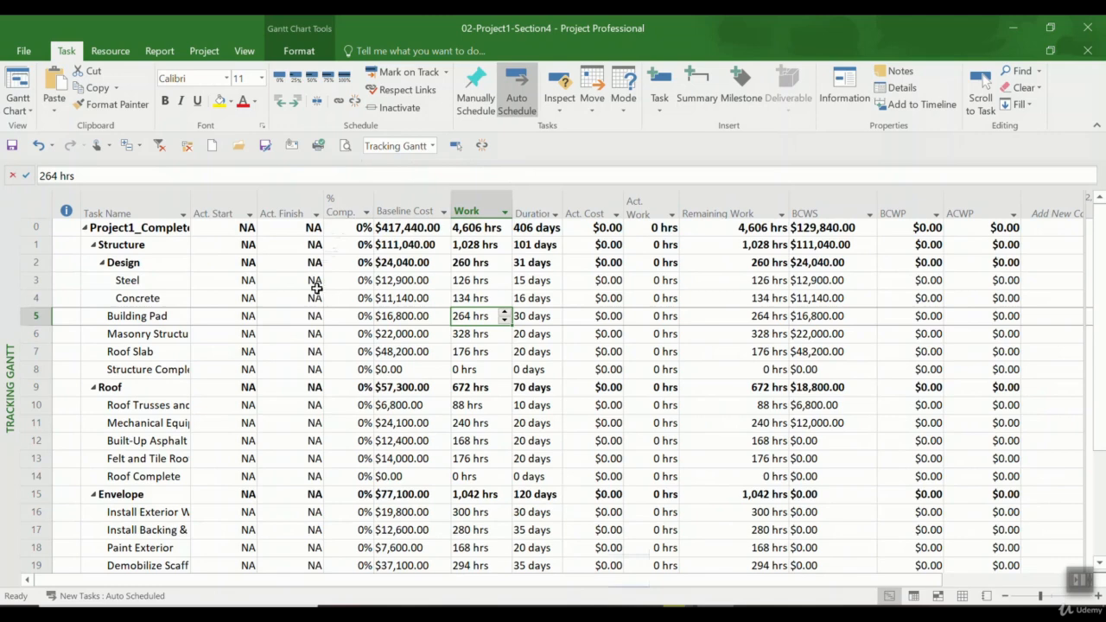
pyautogui.click(206, 294)
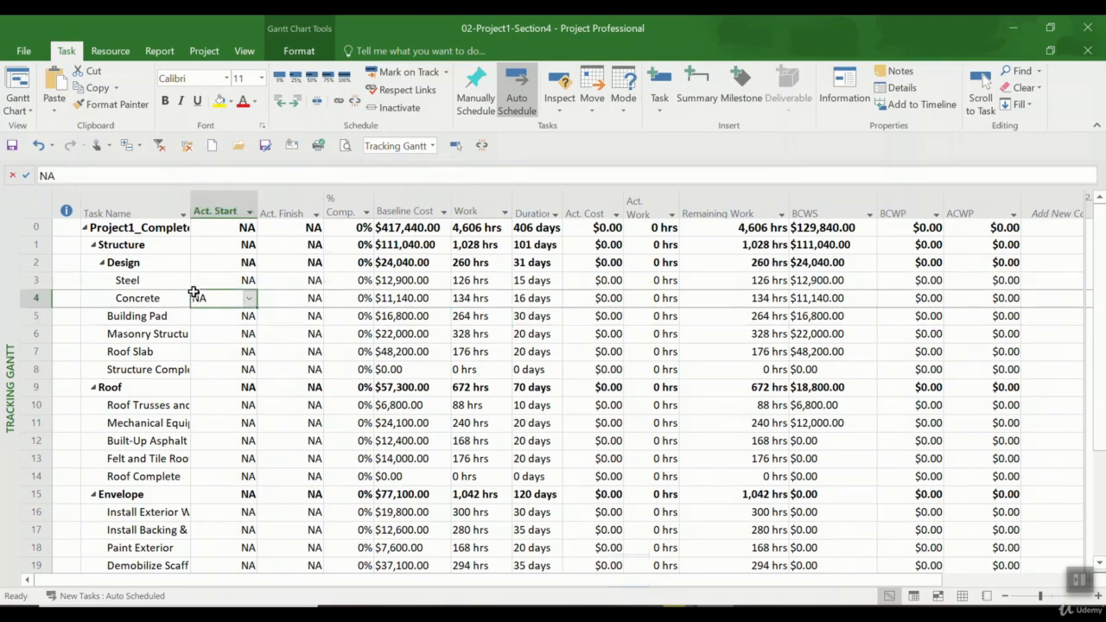
# Step: Mark rows 3 to 8, Steel through Structure Complete, and rows 10 to 12 under Roof as on track
pyautogui.click(35, 280)
pyautogui.keyDown('shift'); pyautogui.click(41, 369); pyautogui.keyUp('shift')
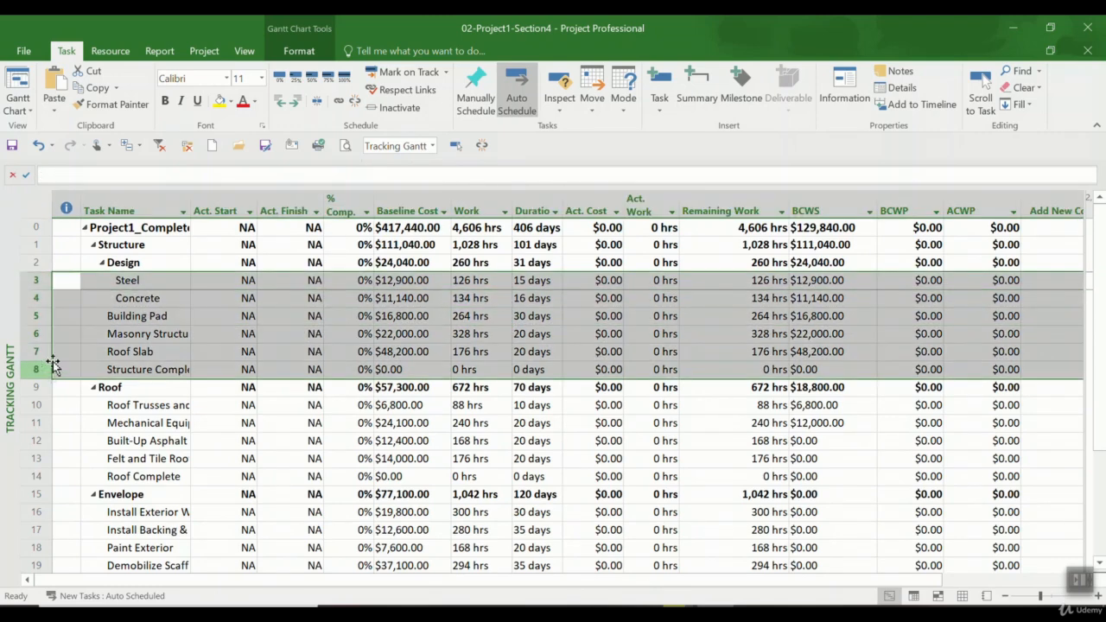
pyautogui.click(391, 73)
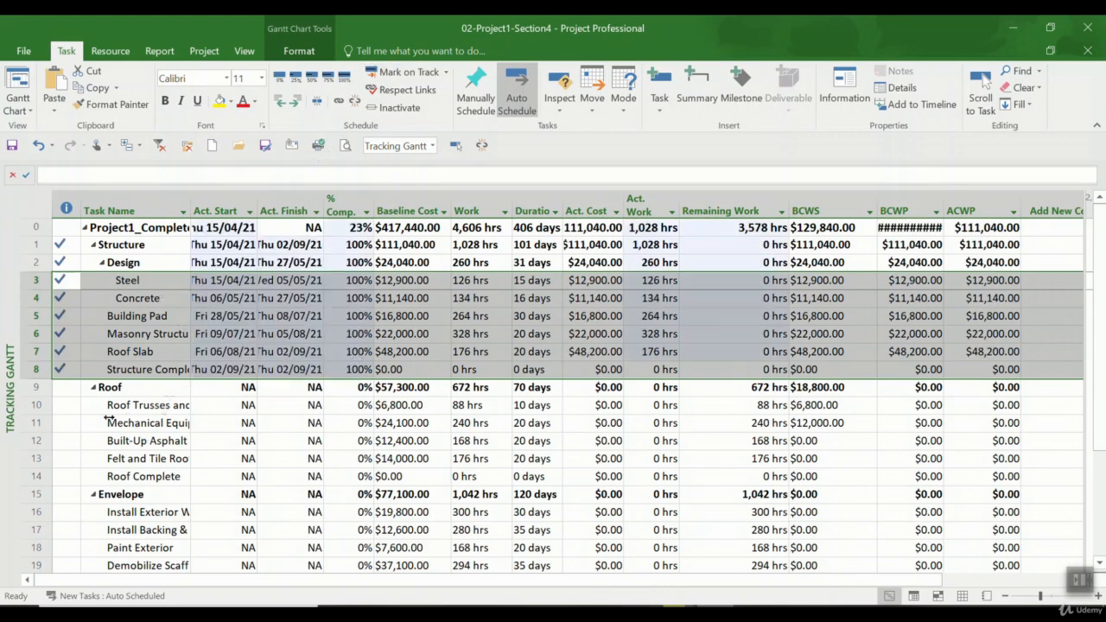
pyautogui.click(40, 406)
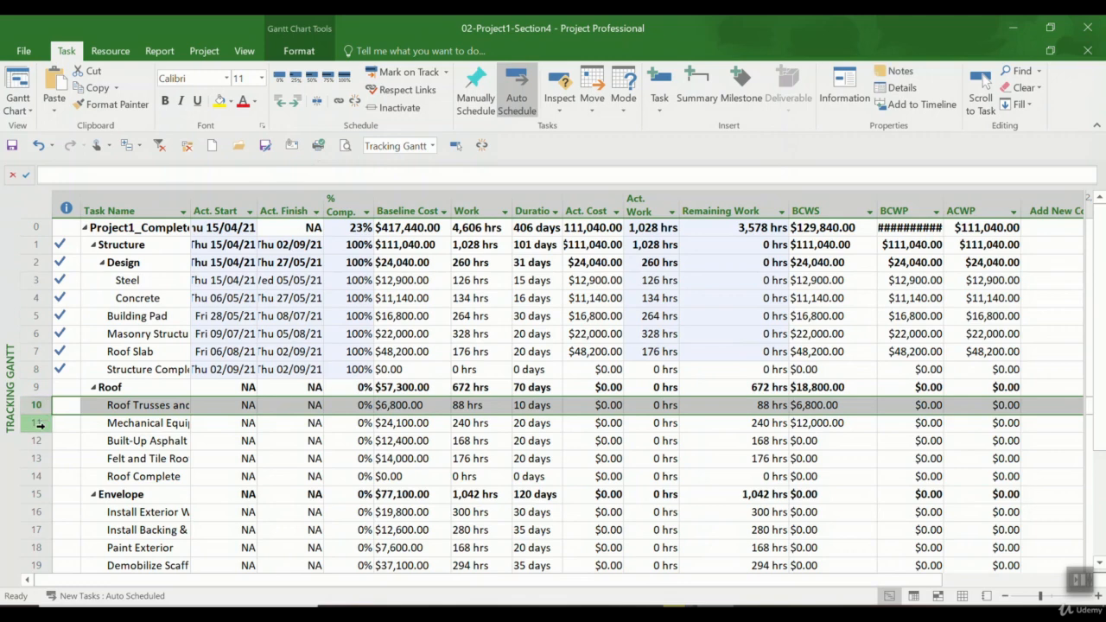
pyautogui.keyDown('shift'); pyautogui.click(38, 441); pyautogui.keyUp('shift')
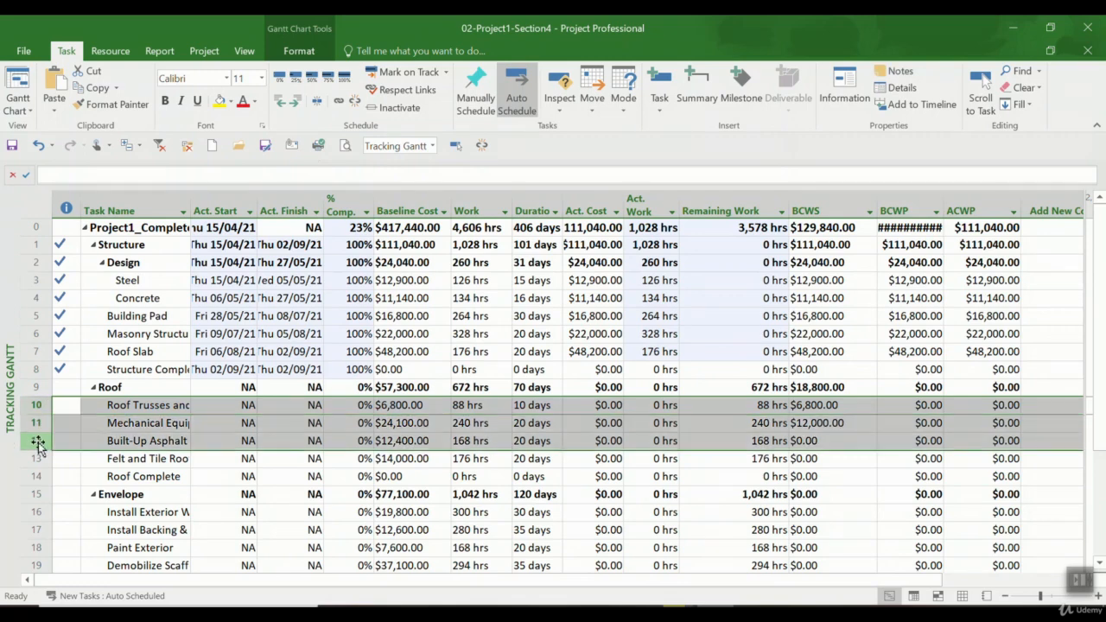
pyautogui.click(402, 73)
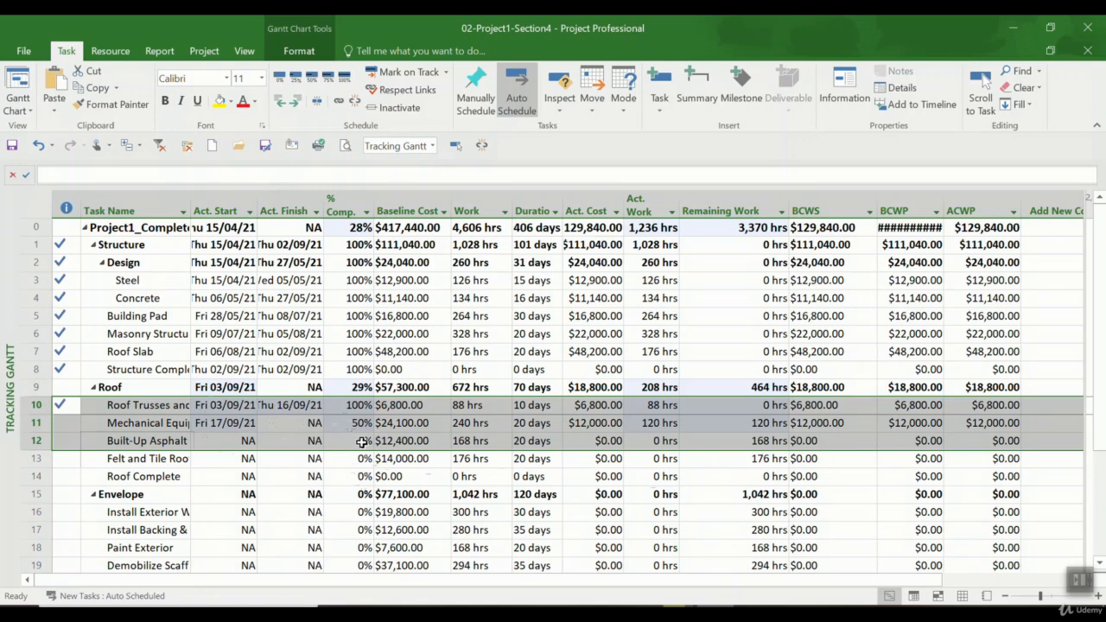
# Step: Expose the Gantt chart and display the current progress line at the project status date
pyautogui.moveTo(1085, 424); pyautogui.dragTo(635, 427)
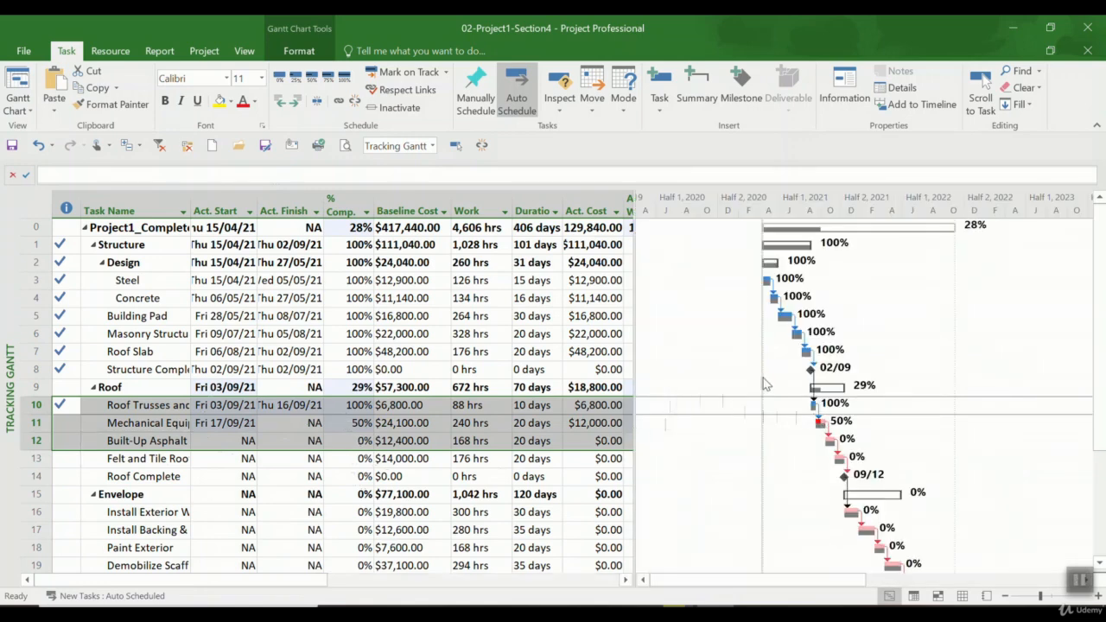
pyautogui.rightClick(775, 383)
pyautogui.click(806, 464)
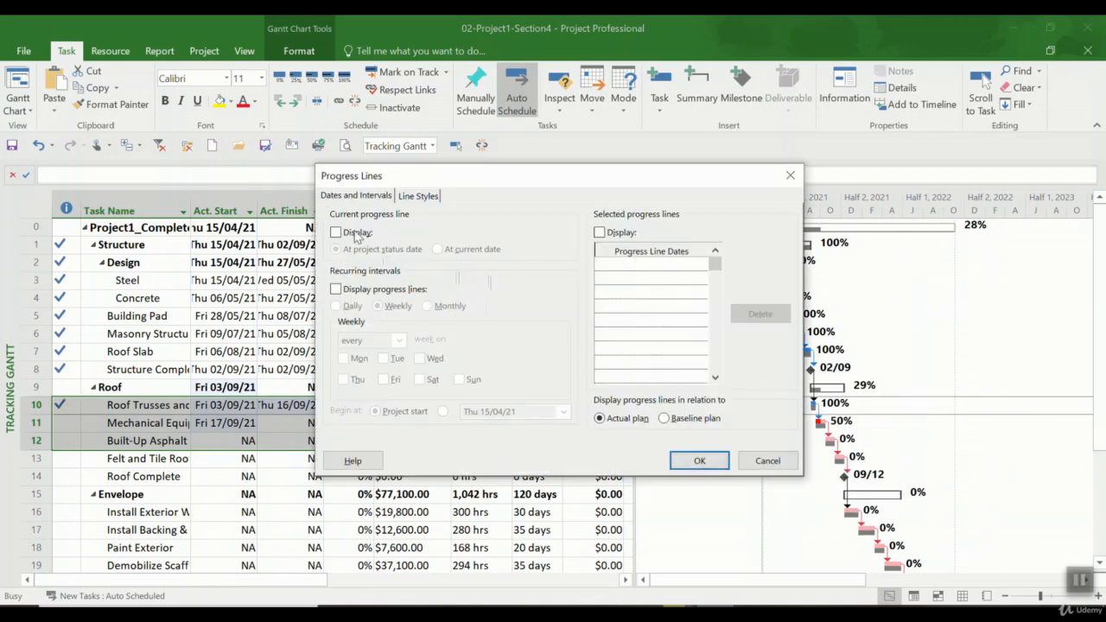
pyautogui.click(356, 235)
pyautogui.click(699, 460)
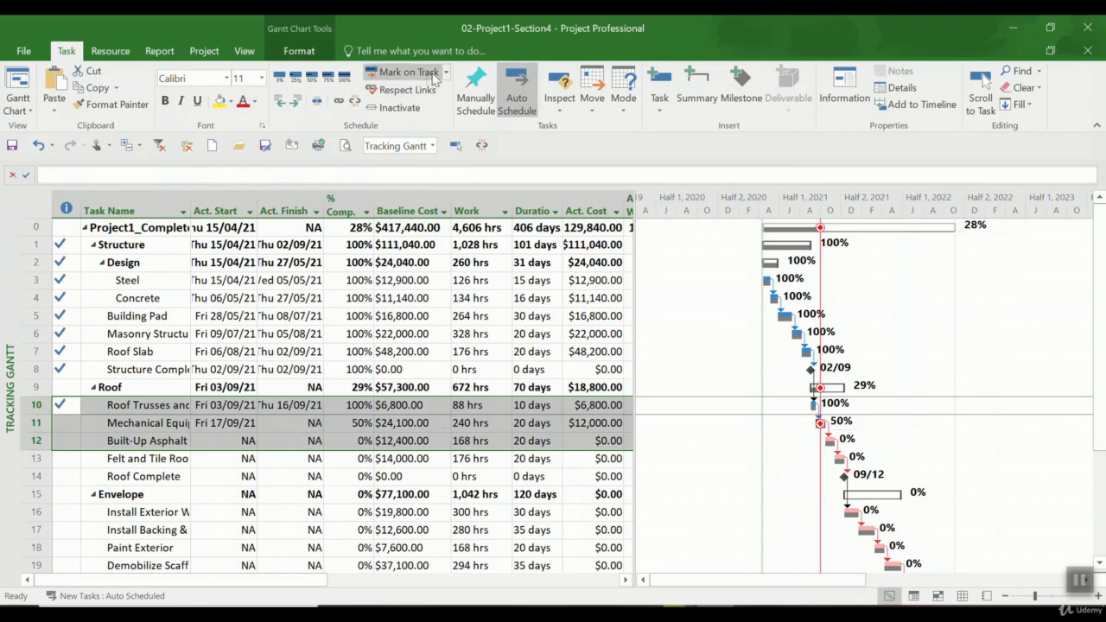
pyautogui.click(446, 76)
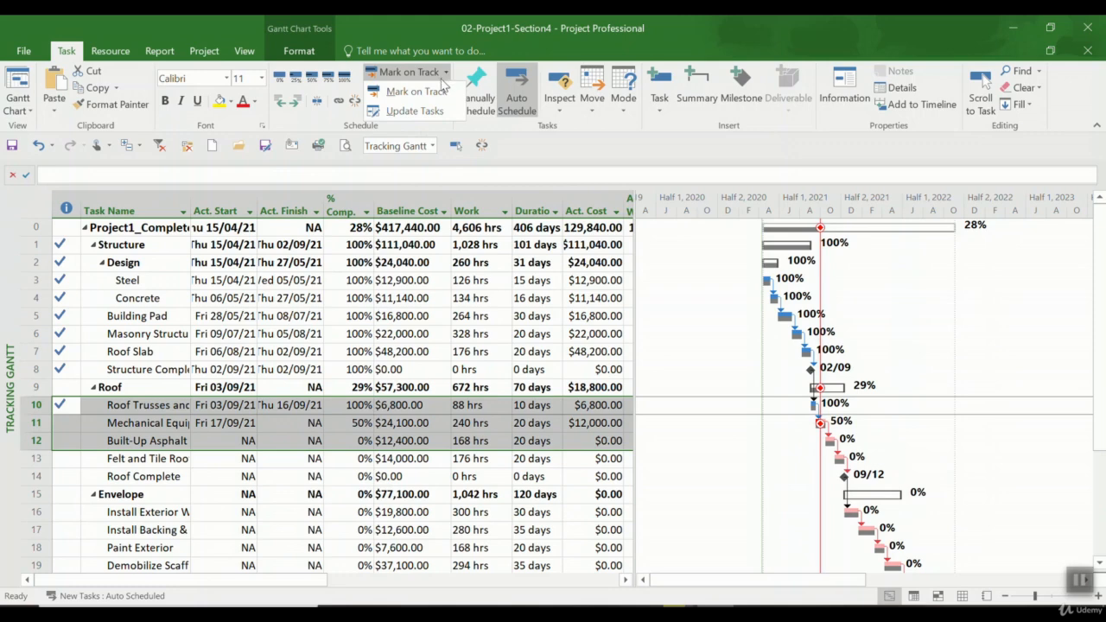
pyautogui.click(255, 372)
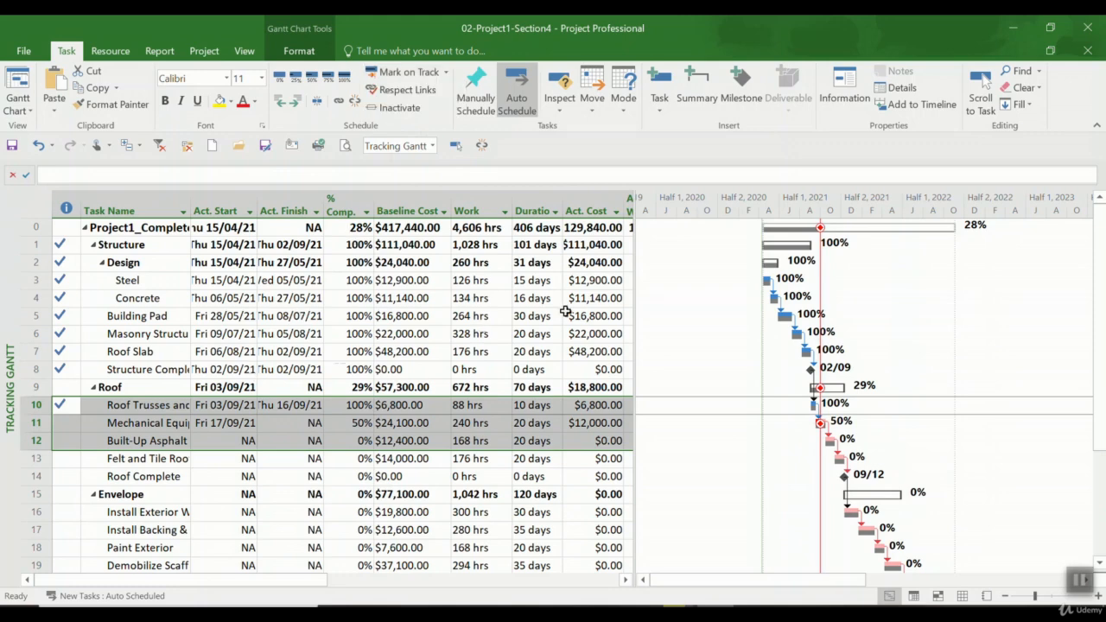
# Step: Expand the table area and widen the Task Name, Act. Start and Act. Finish columns
pyautogui.moveTo(636, 279); pyautogui.dragTo(1042, 298)
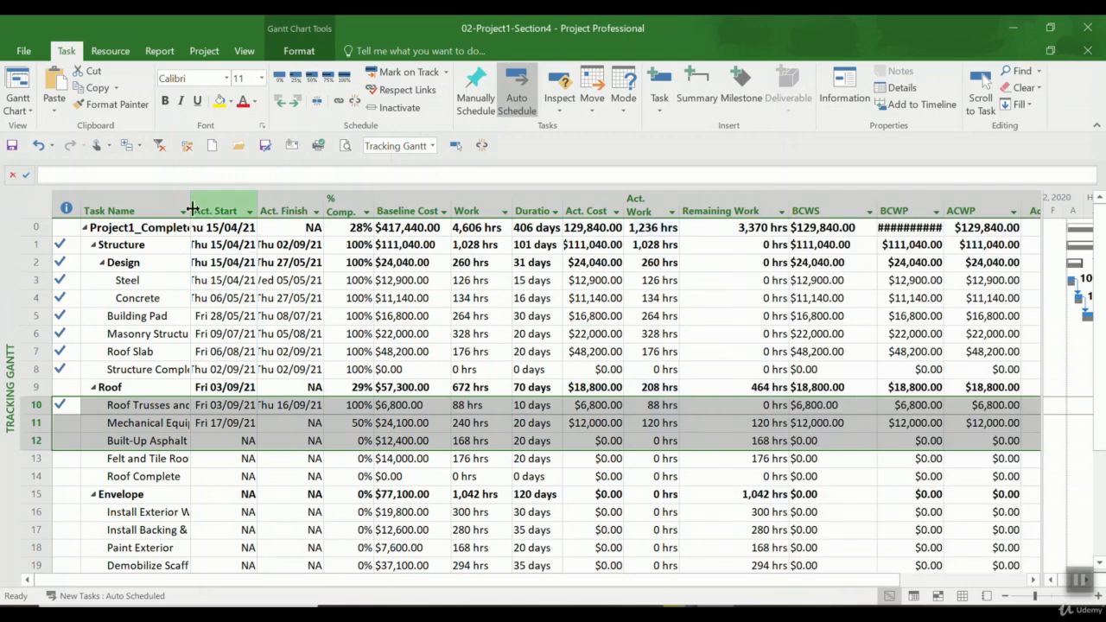
pyautogui.moveTo(192, 210); pyautogui.dragTo(213, 204)
pyautogui.moveTo(280, 205); pyautogui.dragTo(306, 201)
pyautogui.moveTo(373, 204); pyautogui.dragTo(416, 205)
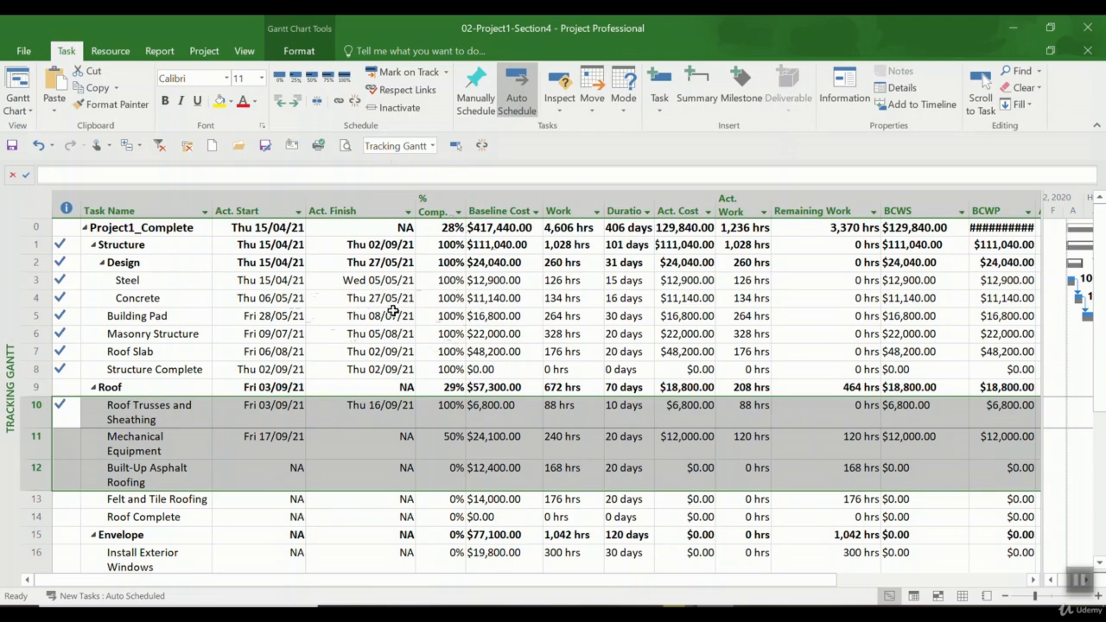
# Step: Set the actual start of the Building Pad task to Mon 31/05/21
pyautogui.click(273, 313)
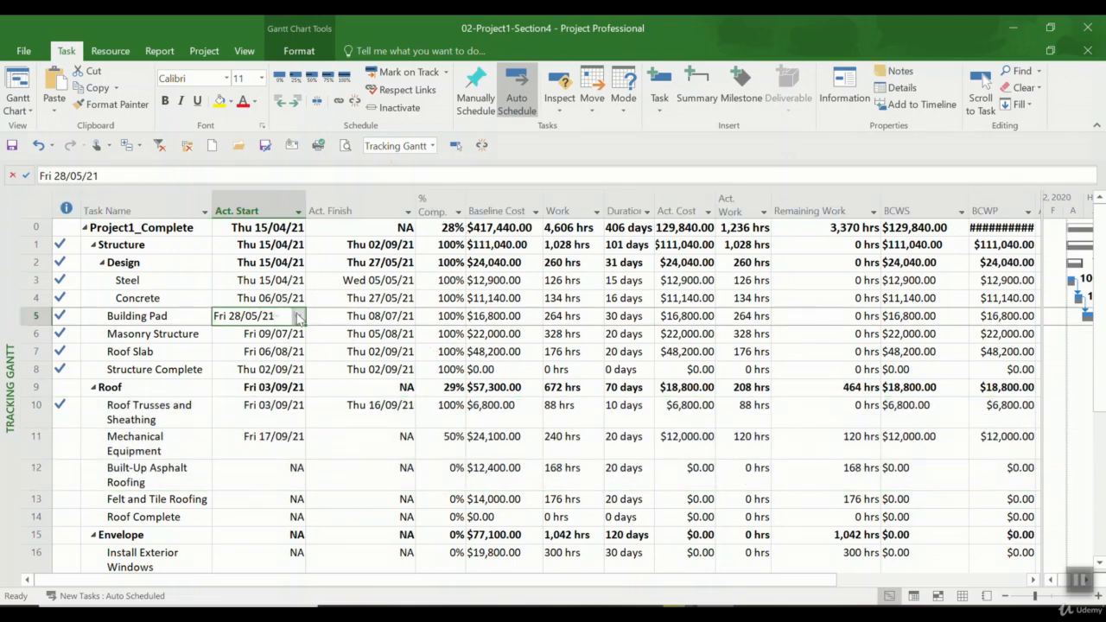
pyautogui.click(297, 316)
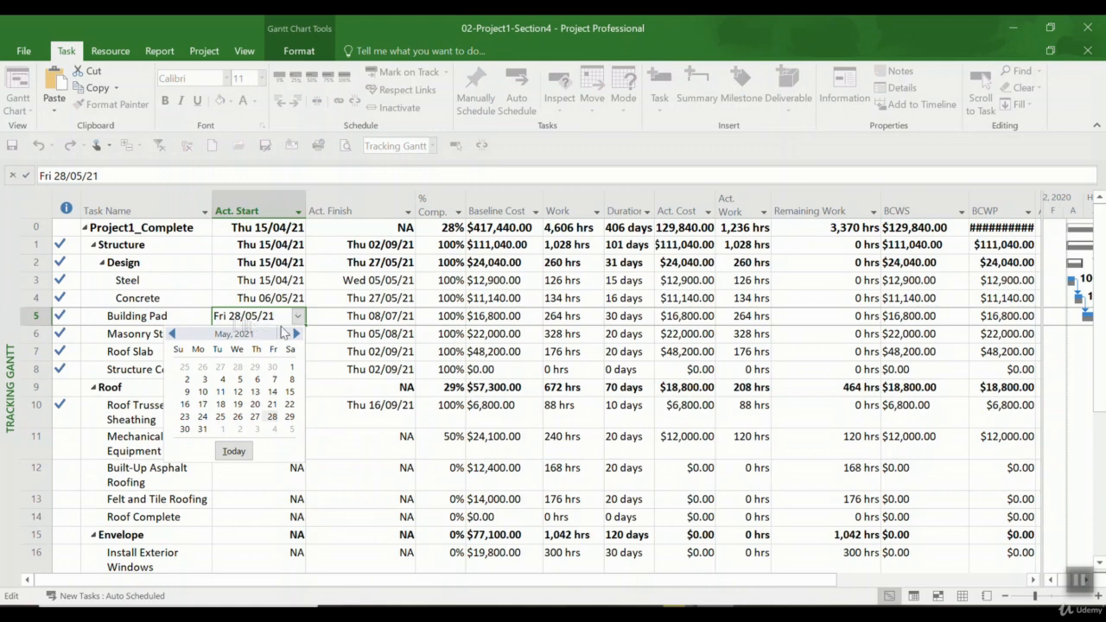
pyautogui.click(203, 430)
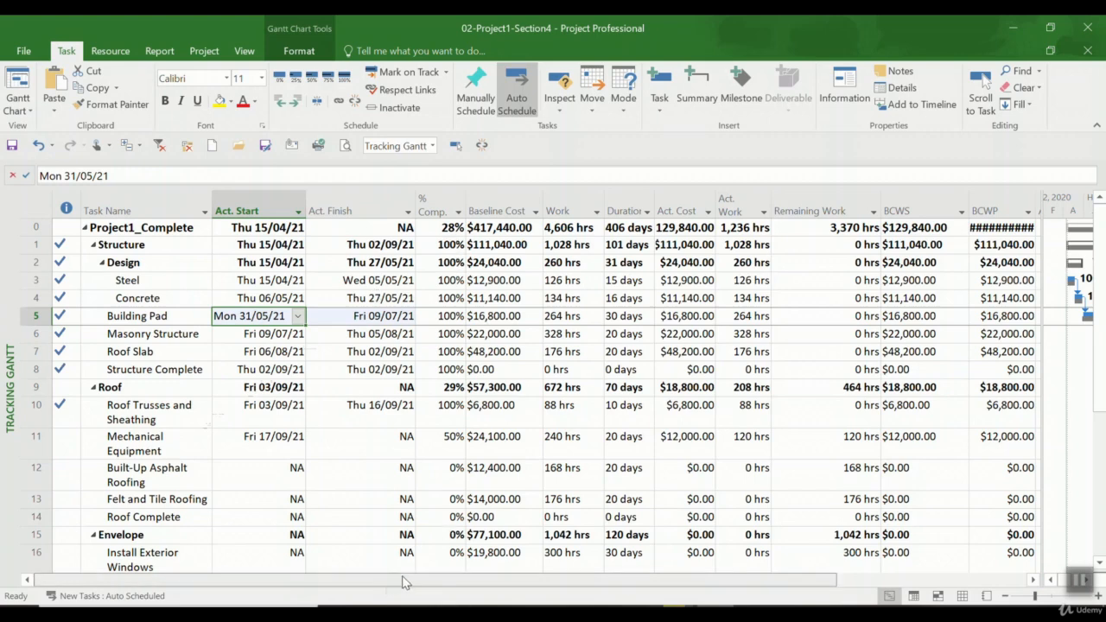
# Step: Fit the entire project in the Gantt chart and compare the Building Pad bar with its baseline and earned value figures
pyautogui.moveTo(403, 584); pyautogui.dragTo(595, 583)
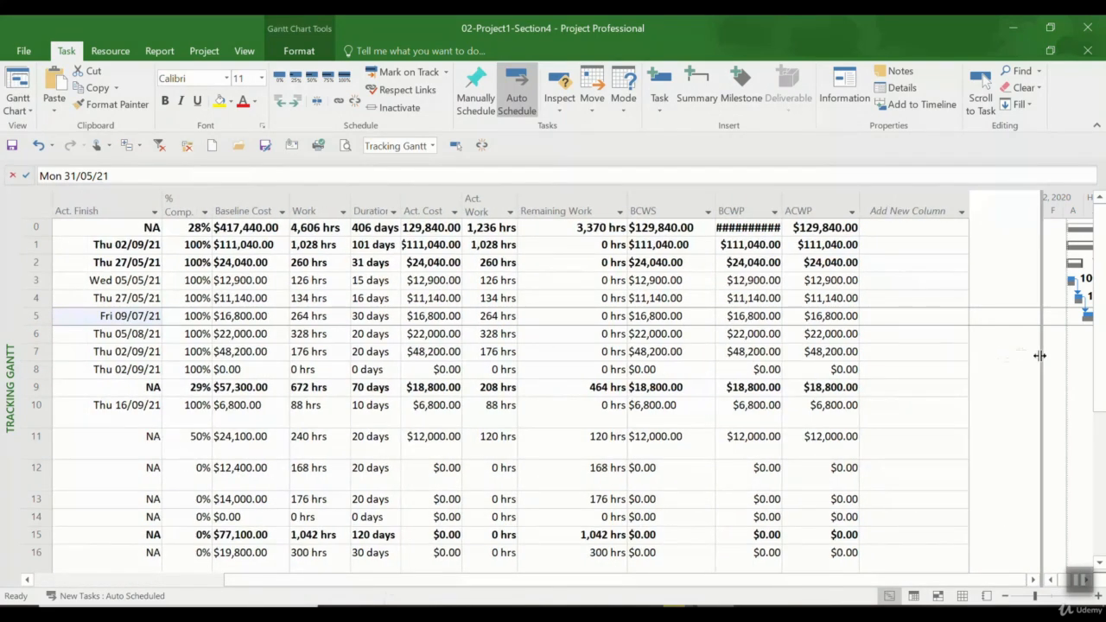
pyautogui.moveTo(1040, 355); pyautogui.dragTo(654, 374)
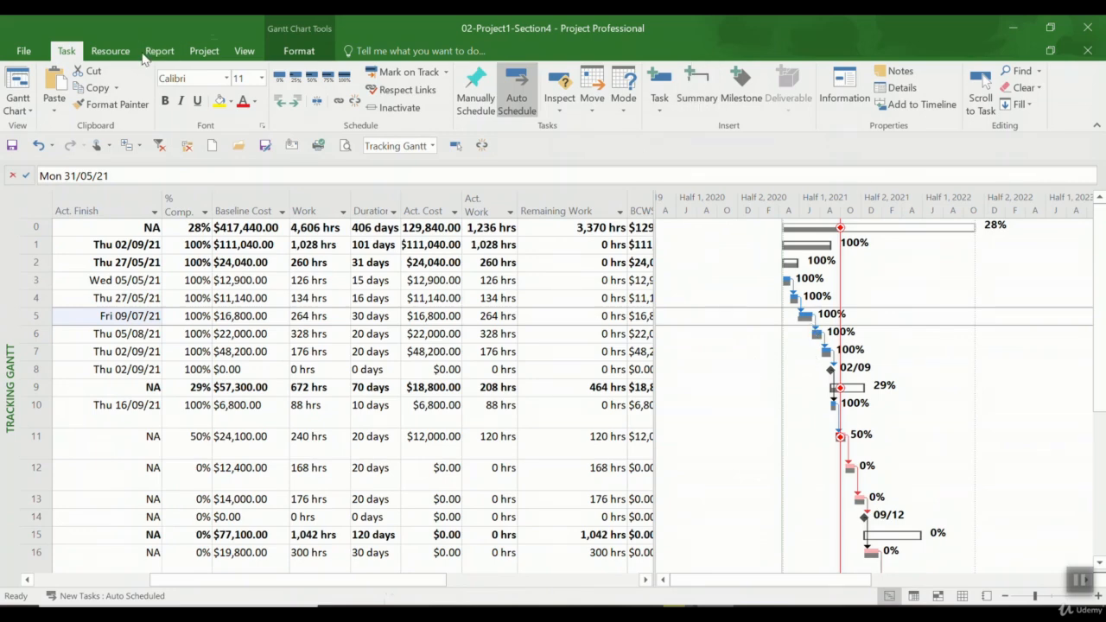
pyautogui.click(244, 51)
pyautogui.click(677, 104)
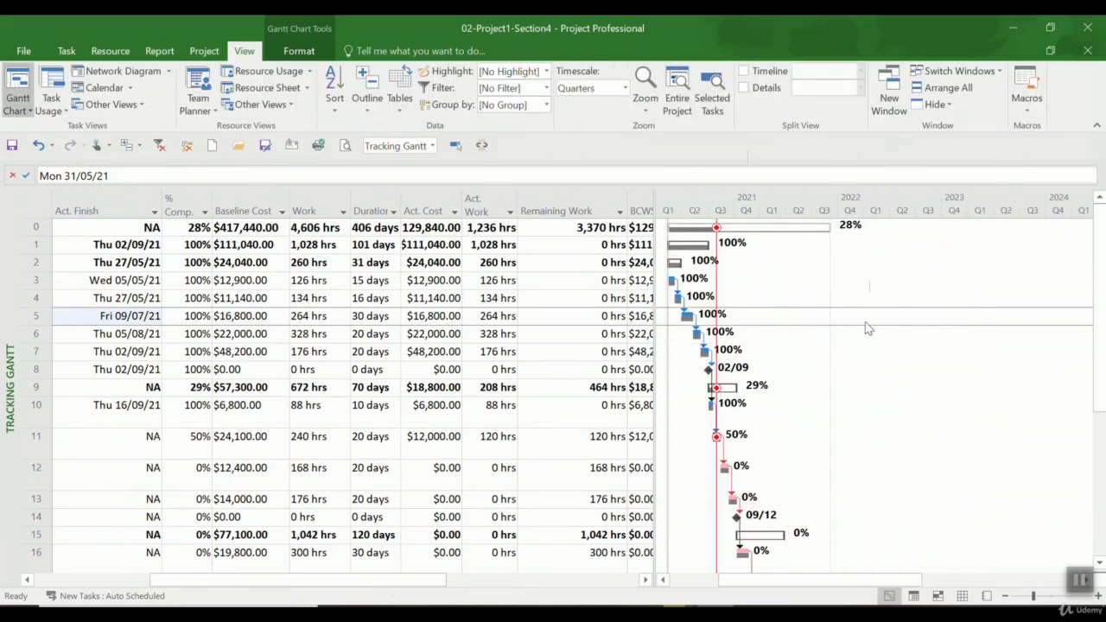
pyautogui.click(646, 90)
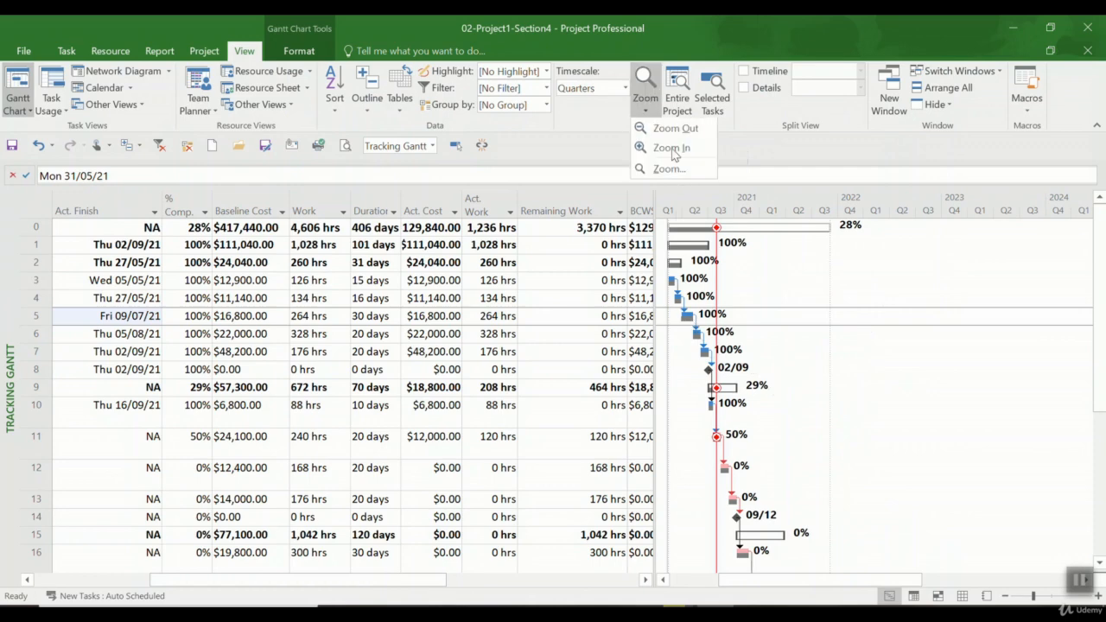
pyautogui.click(625, 87)
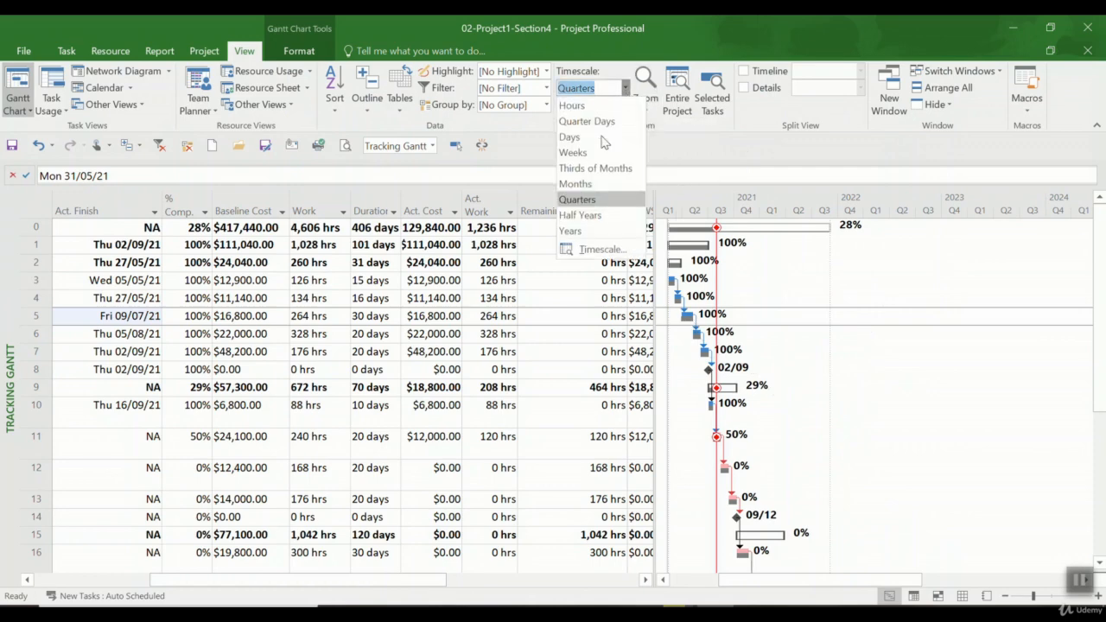
pyautogui.click(583, 154)
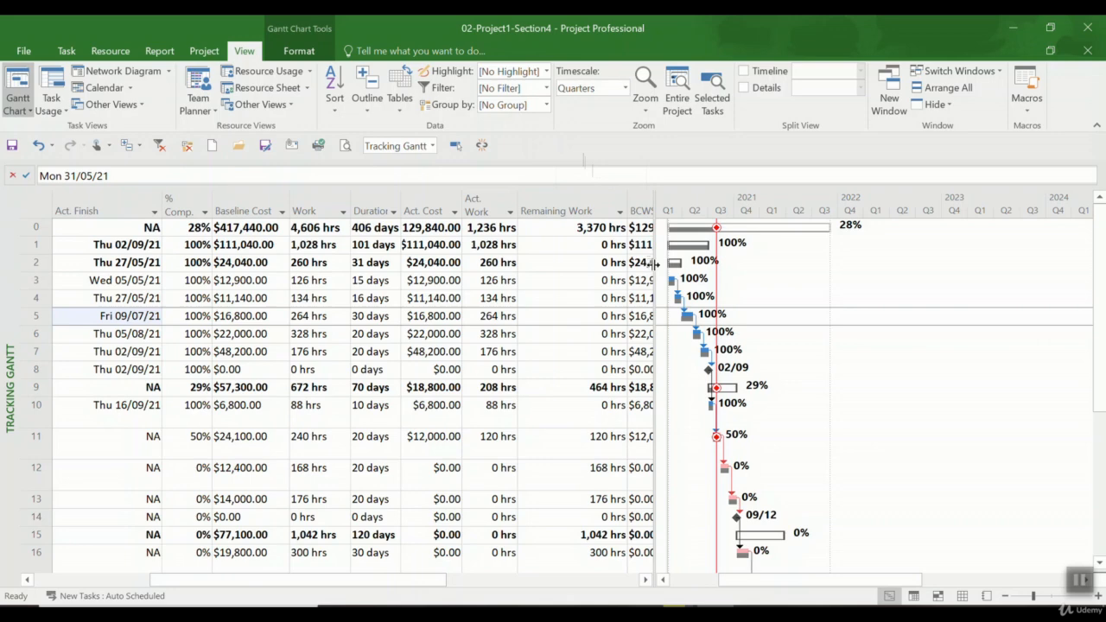
pyautogui.moveTo(654, 264); pyautogui.dragTo(470, 266)
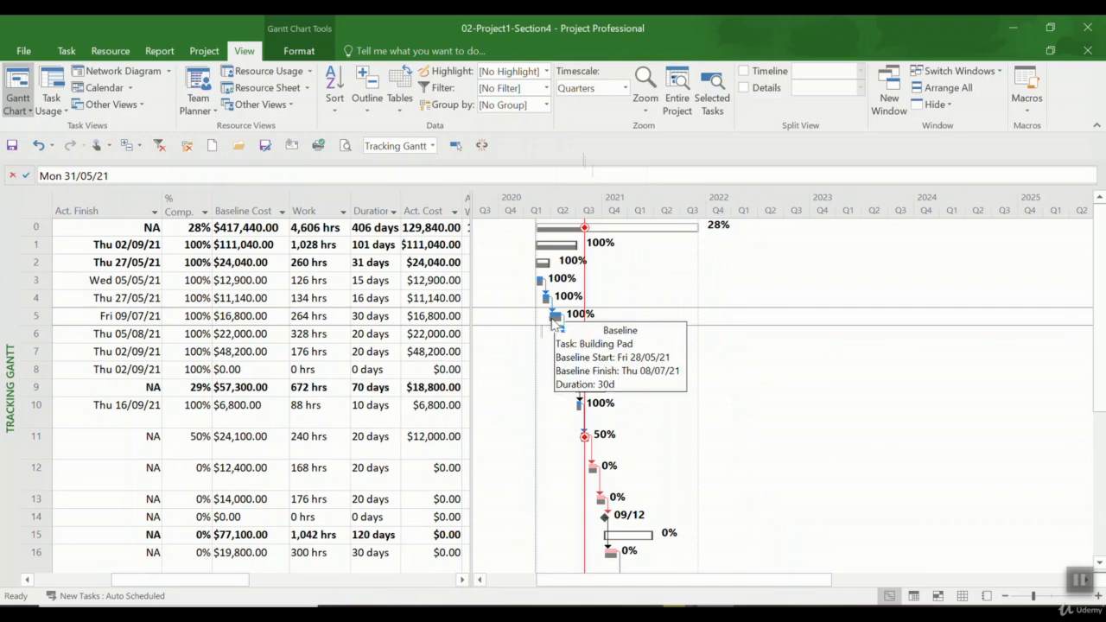
pyautogui.moveTo(469, 318); pyautogui.dragTo(949, 331)
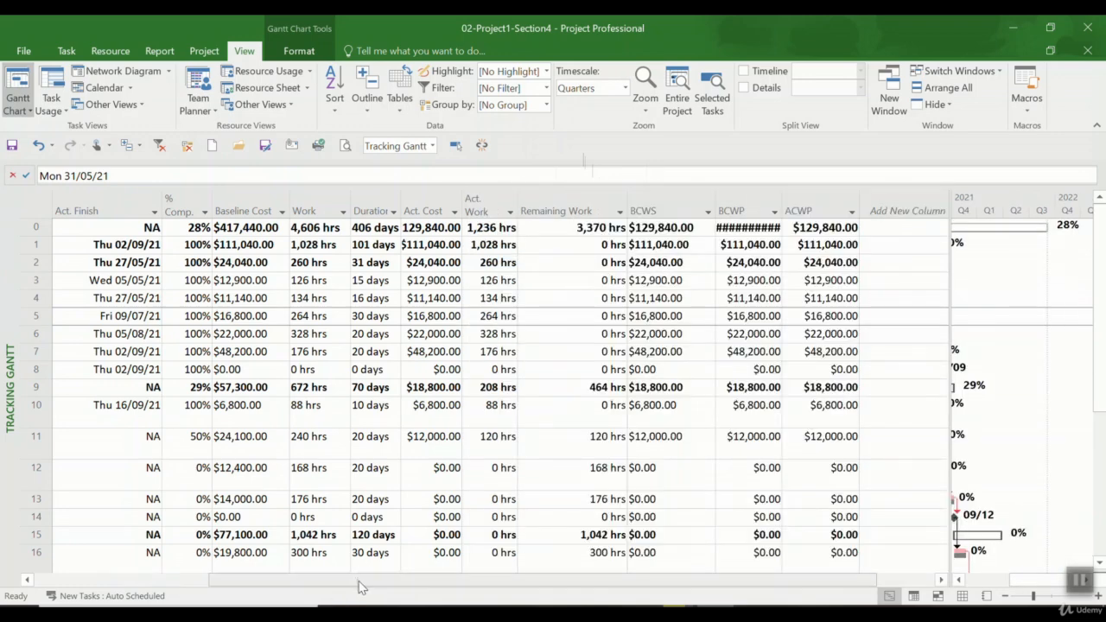
# Step: Set the actual start of the Building Pad task to 28/05/2021
pyautogui.moveTo(351, 581); pyautogui.dragTo(177, 581)
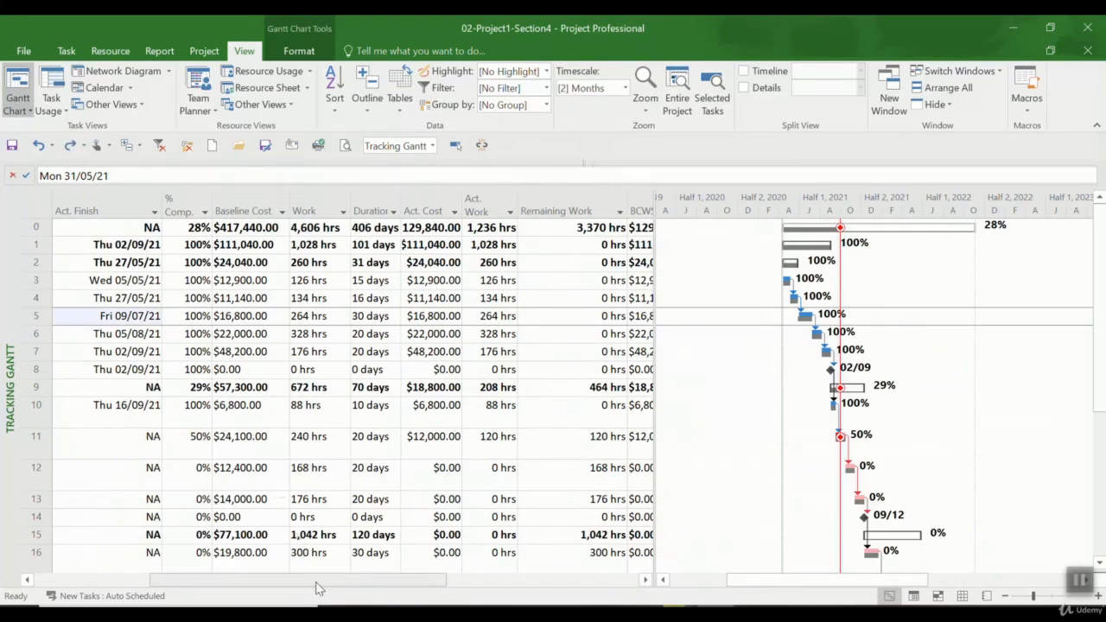
pyautogui.moveTo(316, 588); pyautogui.dragTo(200, 588)
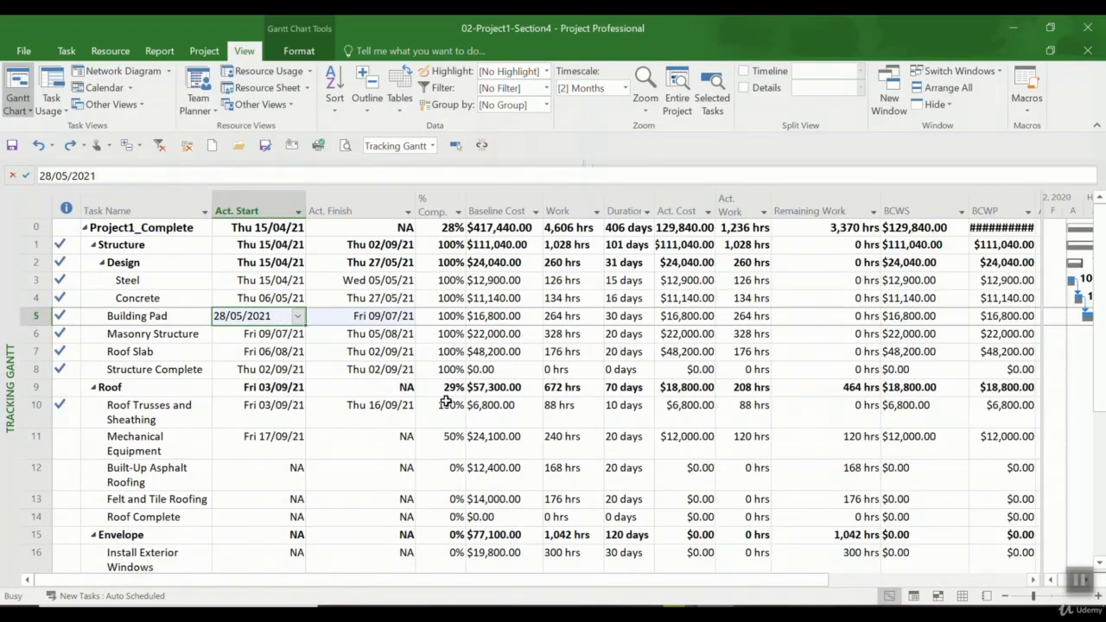
pyautogui.press('Return')
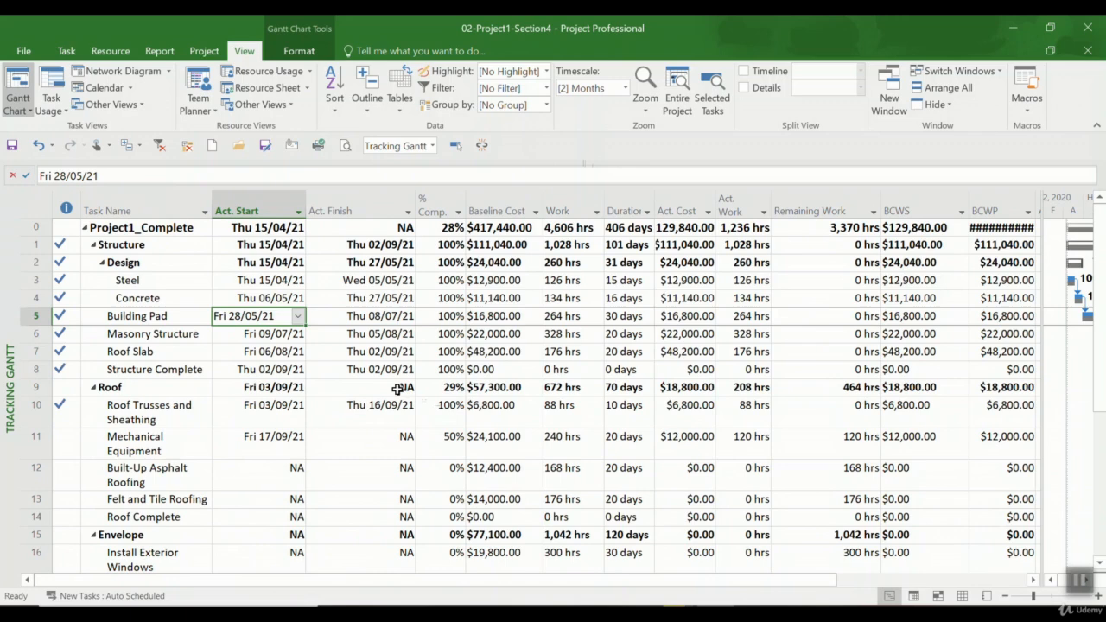
# Step: Undo the recorded progress edits back to the point where every task is at 0% complete
pyautogui.hotkey('ctrl', 'z')
pyautogui.hotkey('ctrl', 'z')
pyautogui.hotkey('ctrl', 'z')
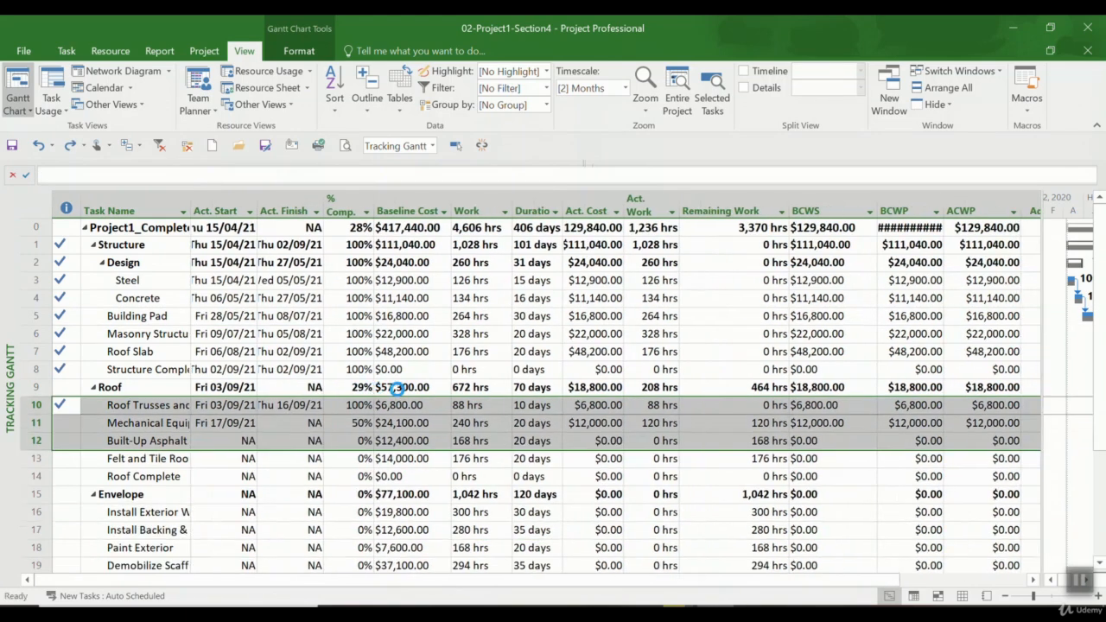
pyautogui.hotkey('ctrl', 'z')
pyautogui.hotkey('ctrl', 'z')
pyautogui.hotkey('ctrl', 'z')
pyautogui.hotkey('ctrl', 'z')
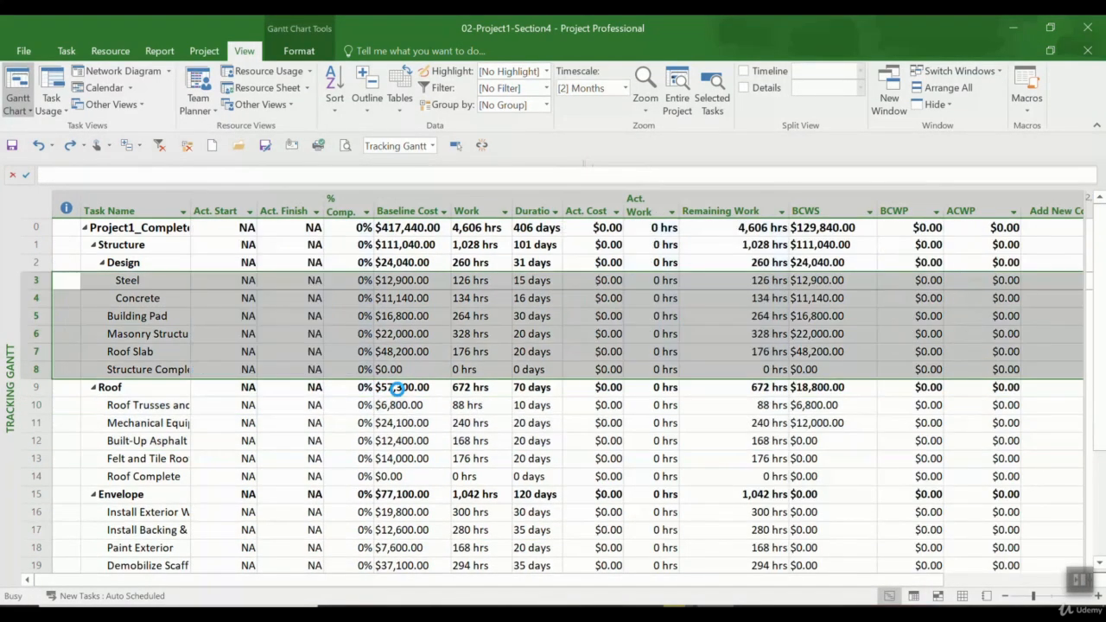
pyautogui.hotkey('ctrl', 'z')
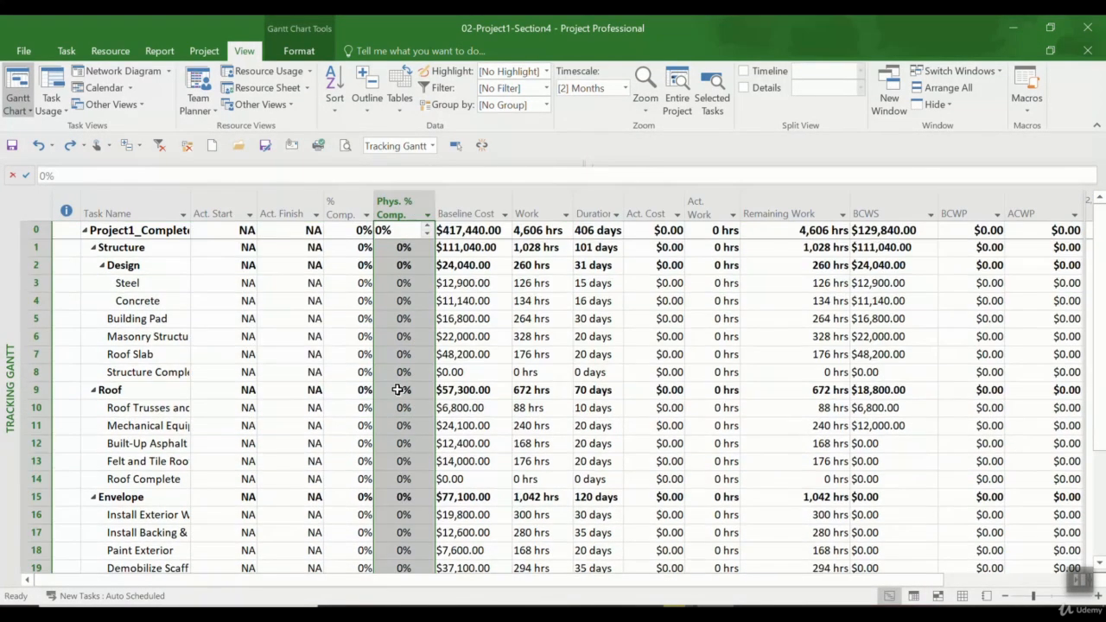
# Step: Hide the Phys. % Comp. column in the task table
pyautogui.rightClick(400, 206)
pyautogui.click(407, 331)
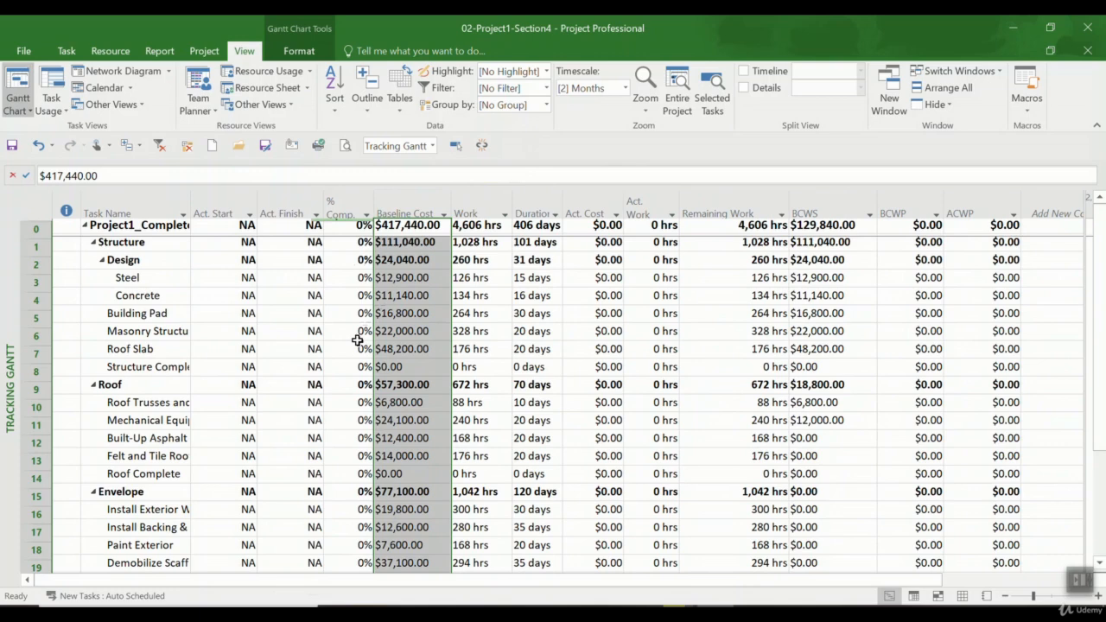
pyautogui.click(510, 373)
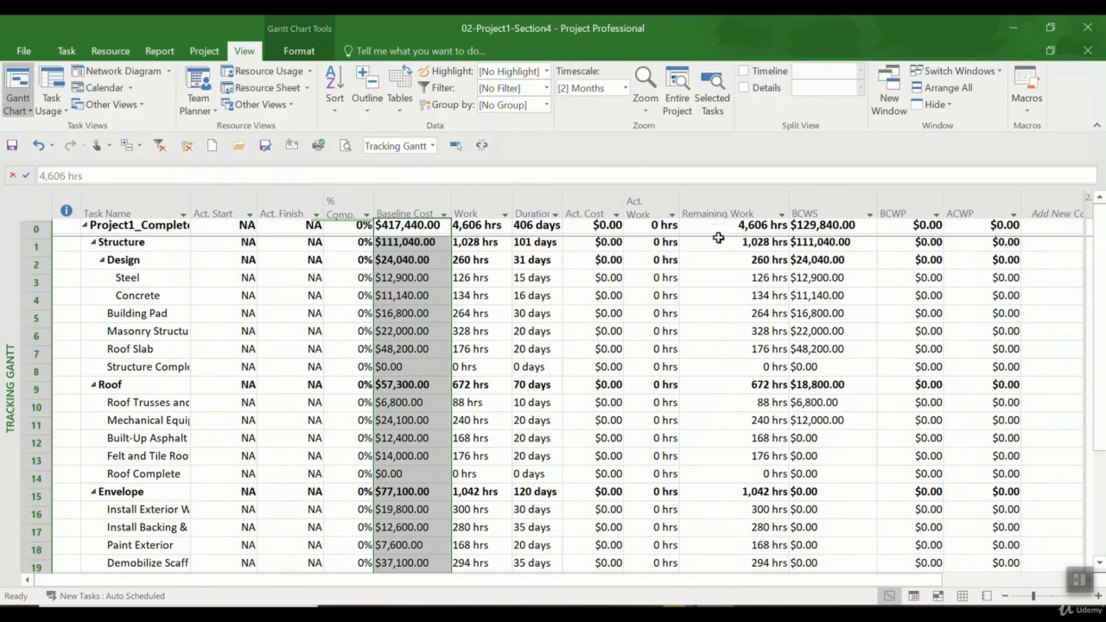
# Step: Examine the Act. Cost, Act. Work and Remaining Work columns of the tasks and check the project status date
pyautogui.click(721, 278)
pyautogui.scroll(-4, 630, 350)
pyautogui.scroll(4, 630, 350)
pyautogui.scroll(-2, 630, 346)
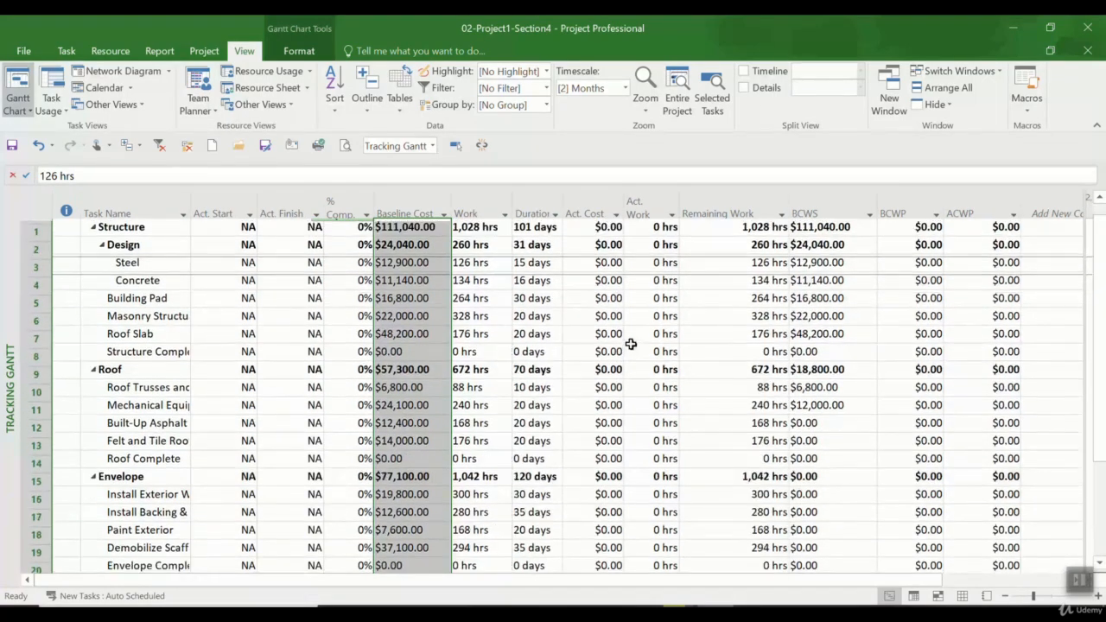
pyautogui.scroll(2, 631, 343)
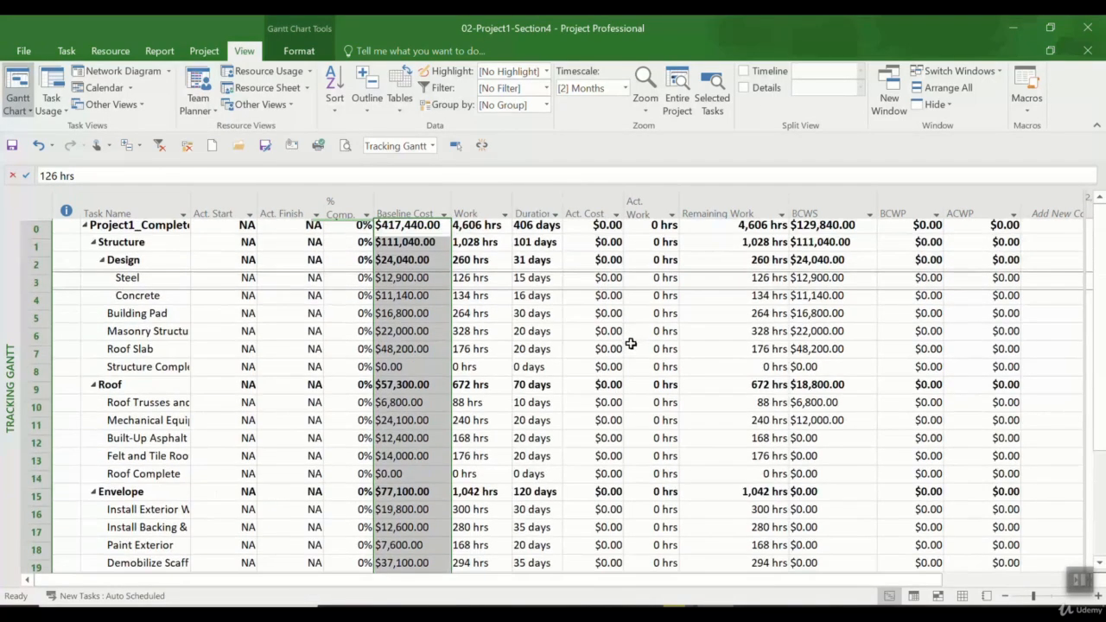
pyautogui.click(657, 280)
pyautogui.click(609, 314)
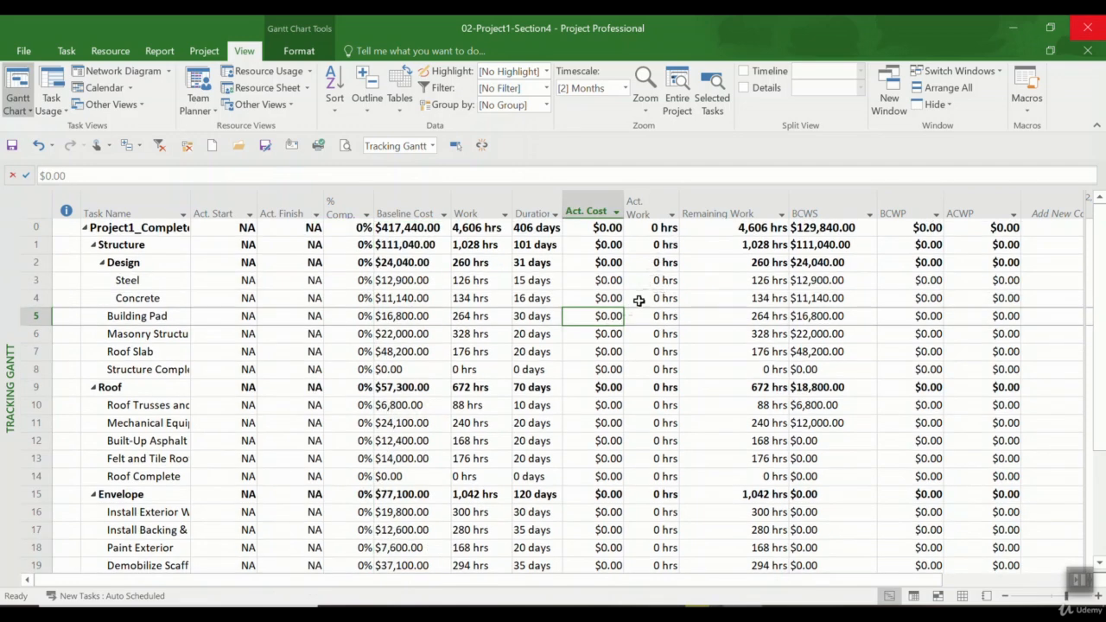
pyautogui.scroll(-3, 639, 300)
pyautogui.scroll(3, 637, 299)
pyautogui.click(204, 52)
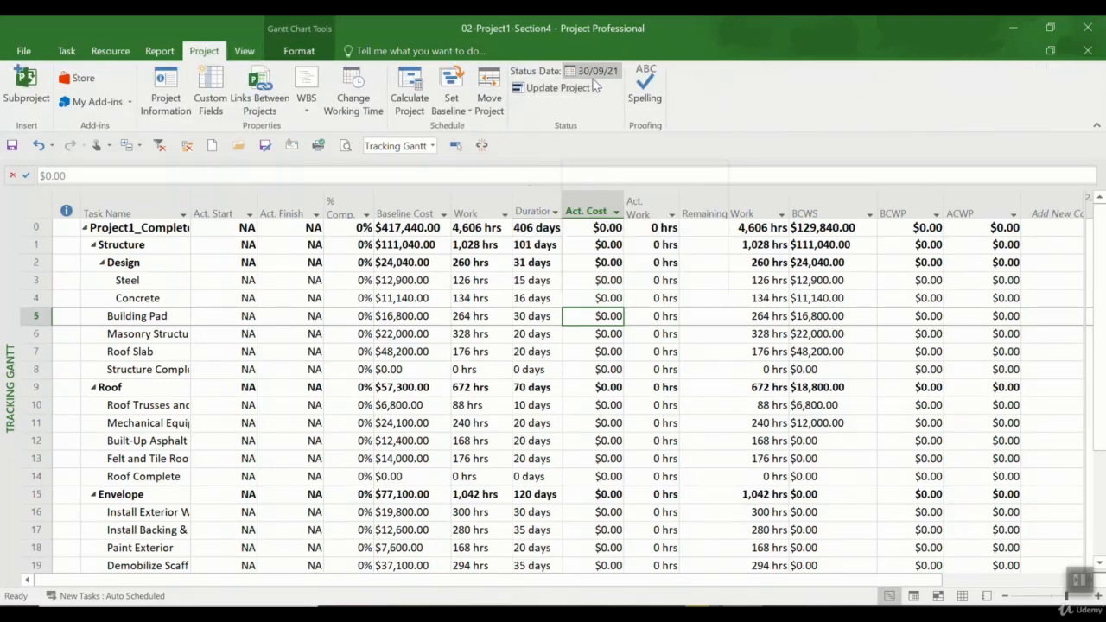
pyautogui.click(596, 352)
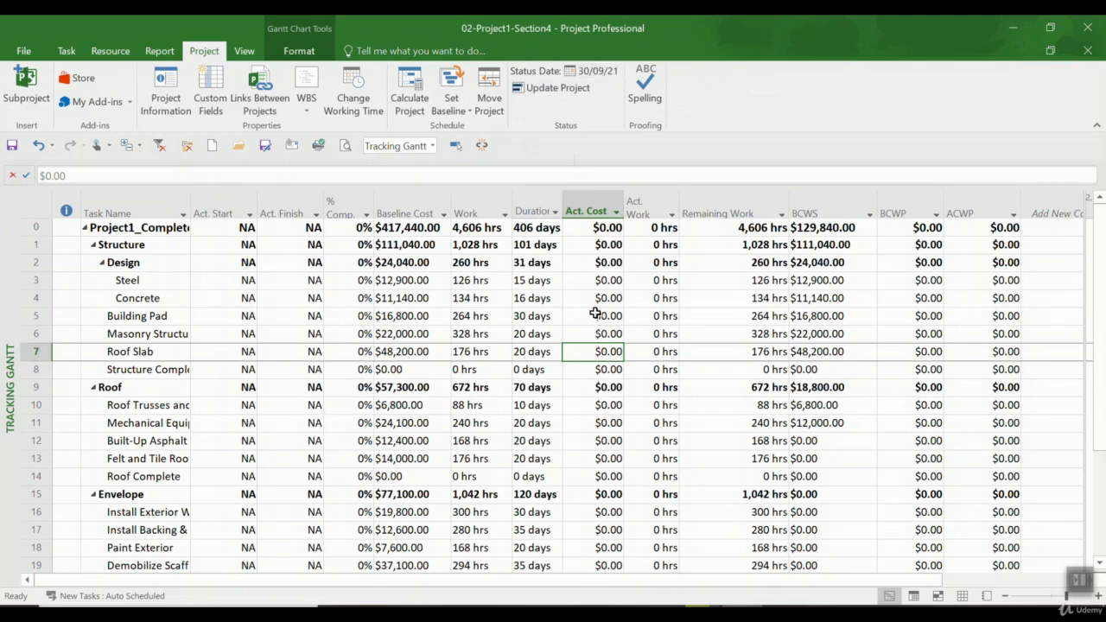
# Step: Set the actual work of the Steel task to 126 hrs
pyautogui.click(652, 284)
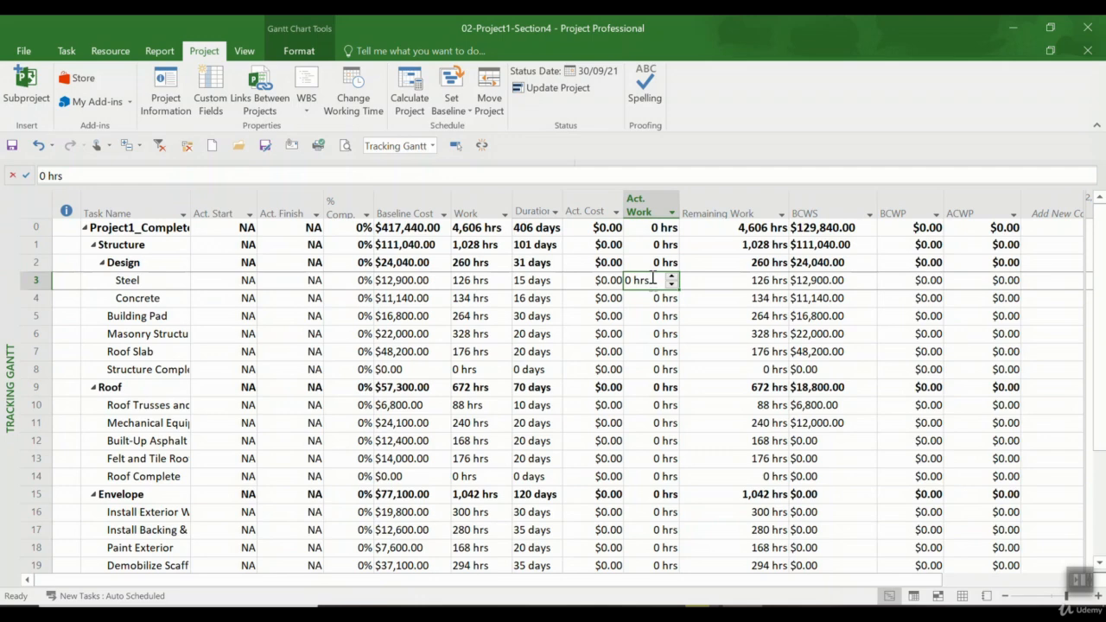
pyautogui.write('126')
pyautogui.press('Return')
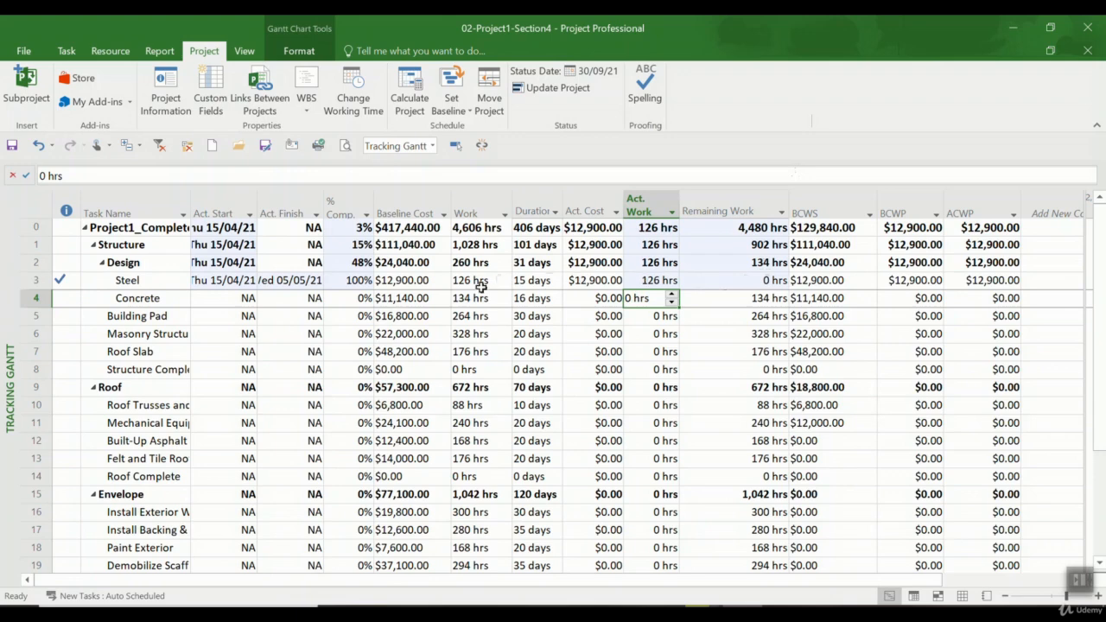
# Step: Try an actual work of 140 hrs on the Steel task
pyautogui.click(646, 282)
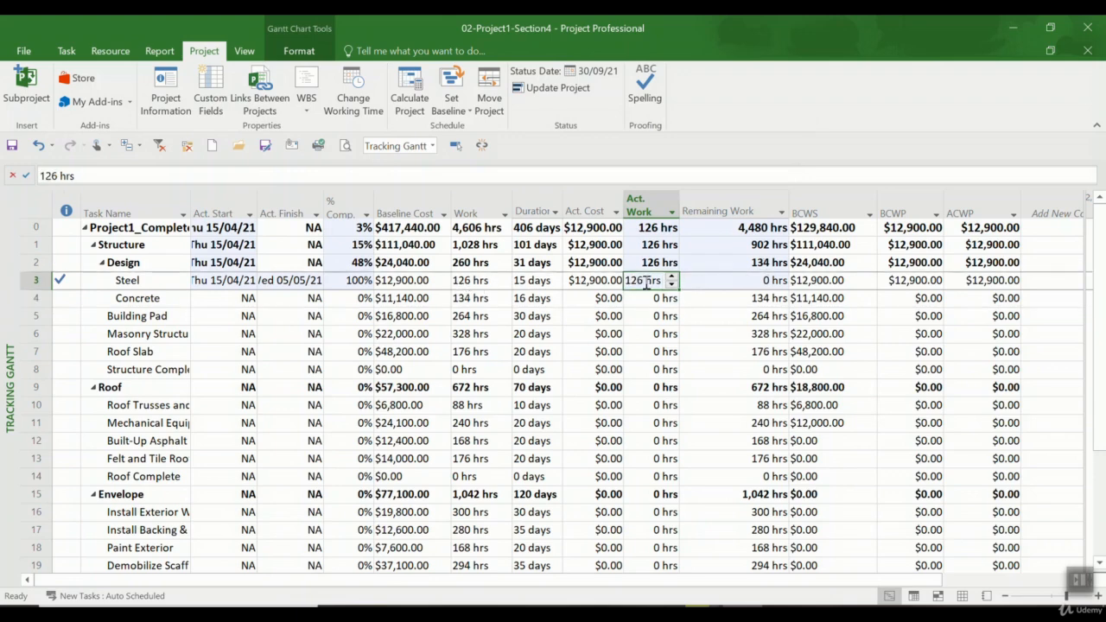
pyautogui.write('140')
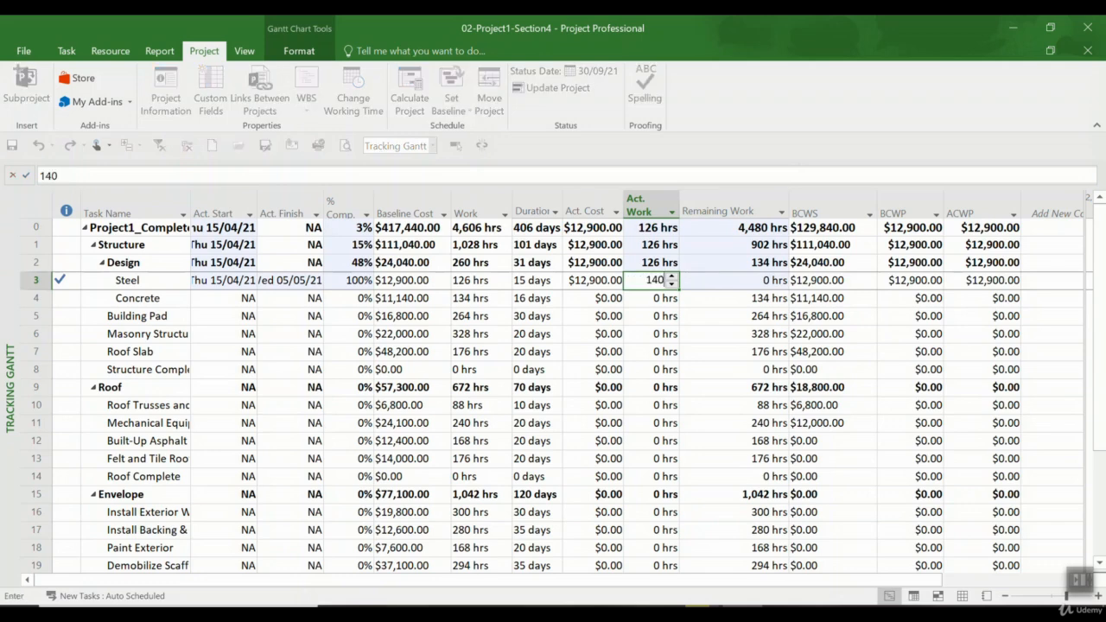
pyautogui.press('Return')
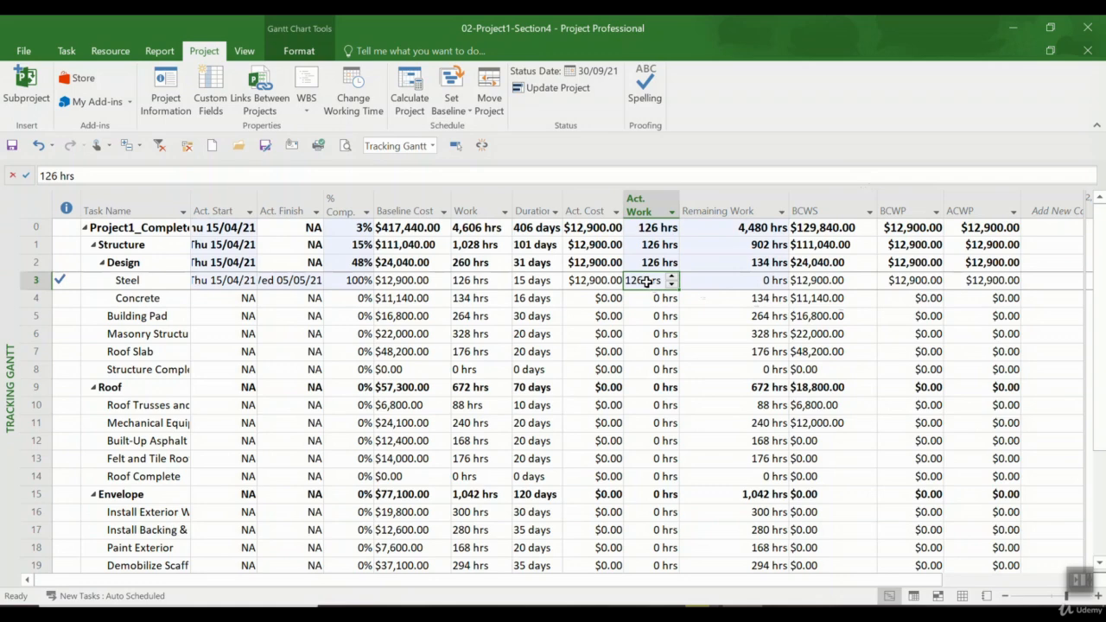
pyautogui.write('140')
pyautogui.press('Return')
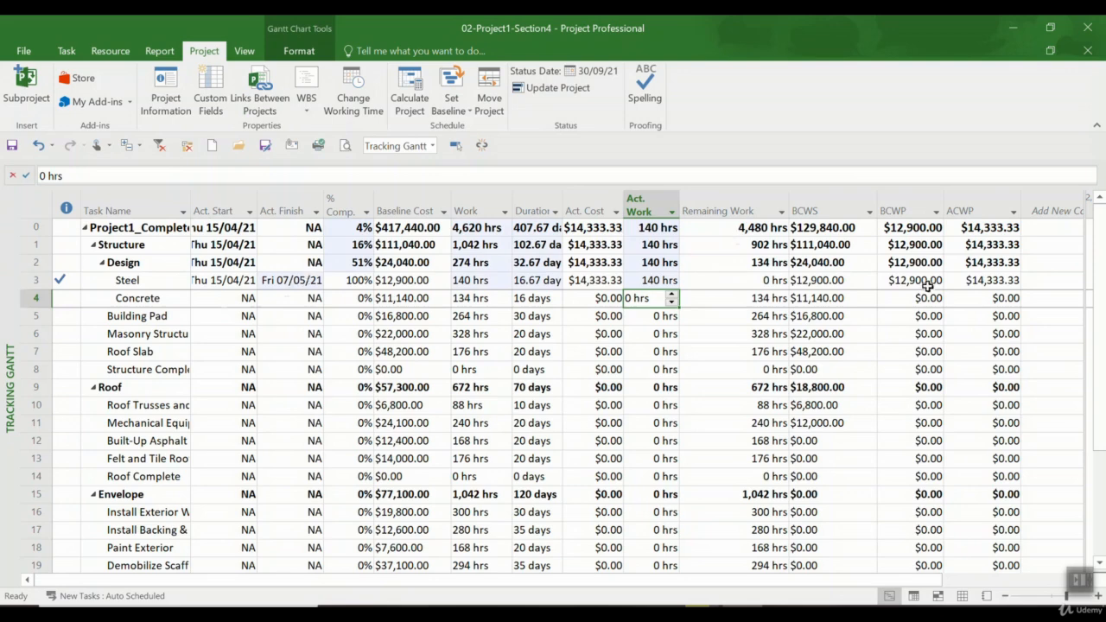
# Step: Check the Gantt chart area, restore the wide table and revert the Steel task's actual work to 126 hrs
pyautogui.moveTo(1086, 315); pyautogui.dragTo(734, 327)
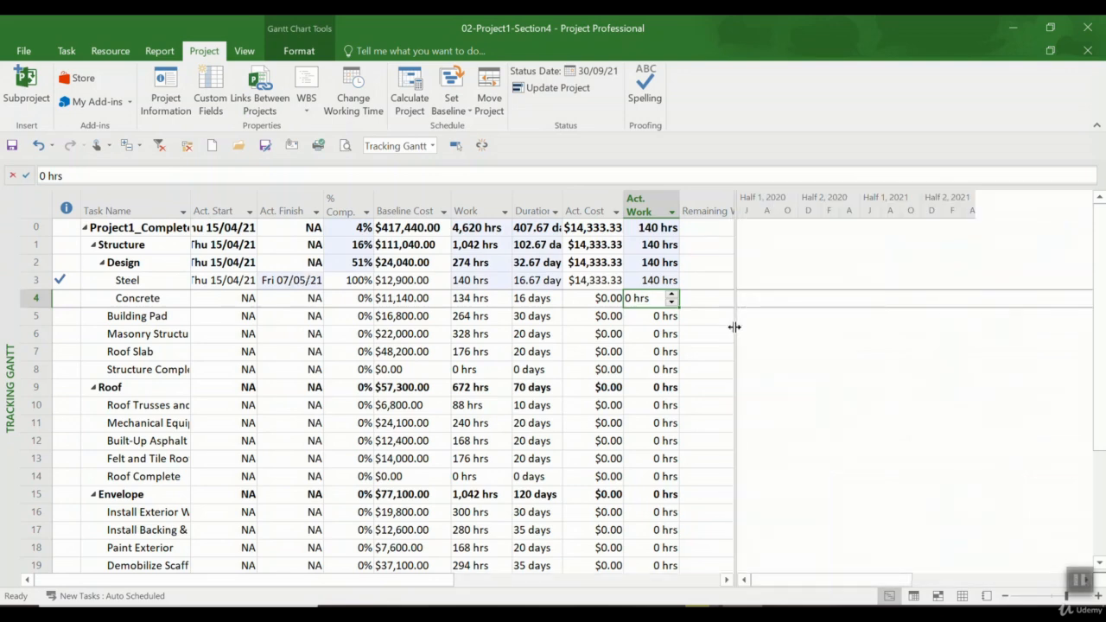
pyautogui.moveTo(733, 327); pyautogui.dragTo(1077, 317)
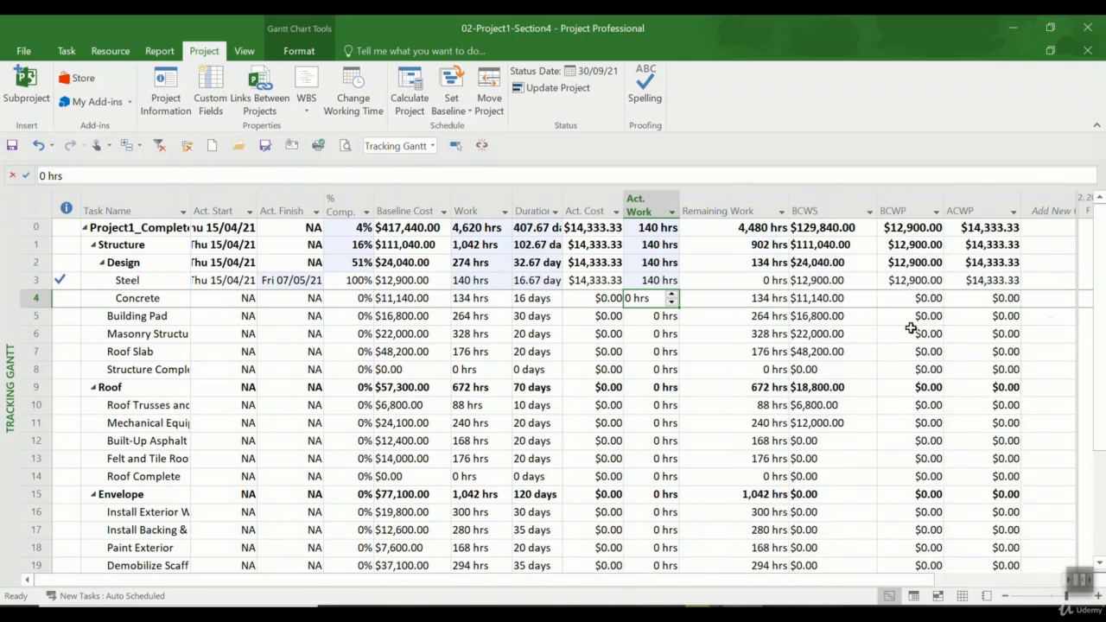
pyautogui.click(728, 296)
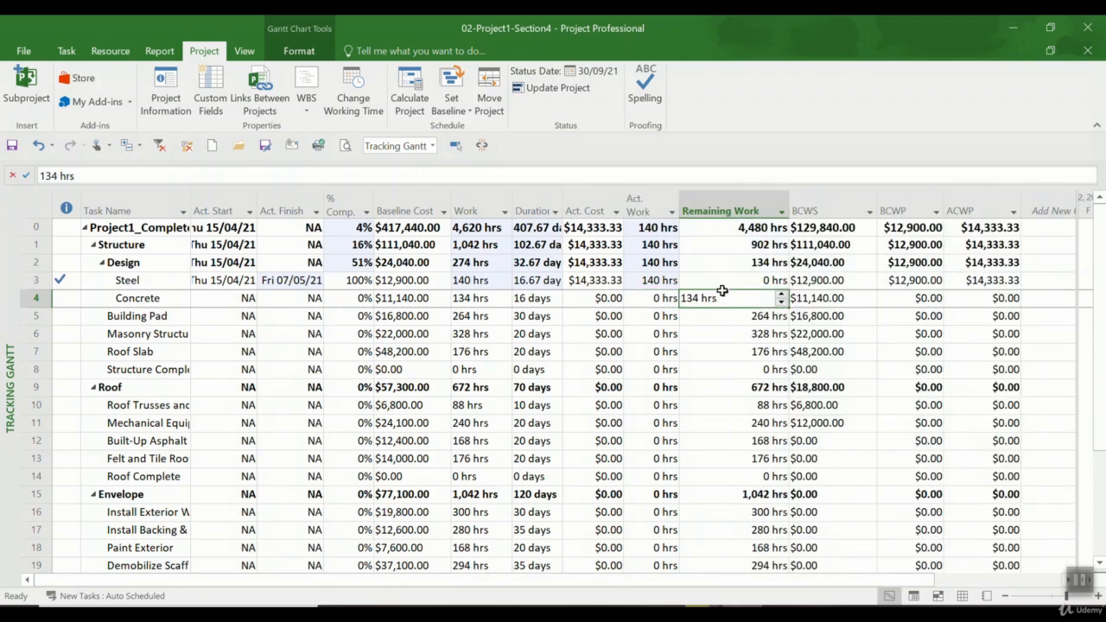
pyautogui.click(657, 283)
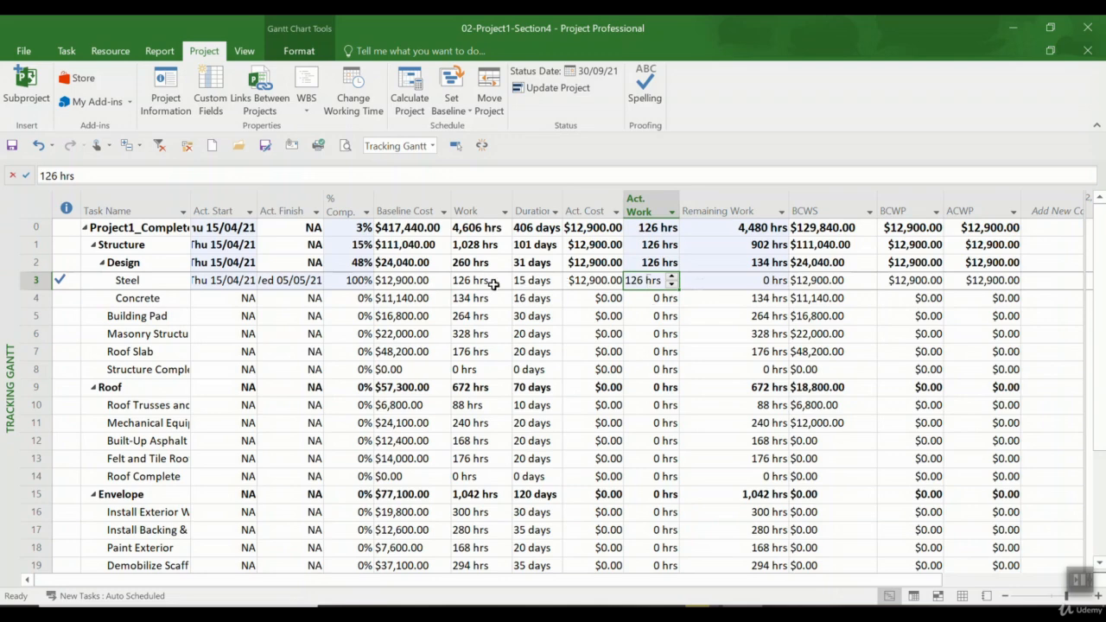
# Step: Set the actual work of the Concrete task to 134 hrs and of the Building Pad task to 264 hrs
pyautogui.click(650, 299)
pyautogui.press('BackSpace')
pyautogui.write('134')
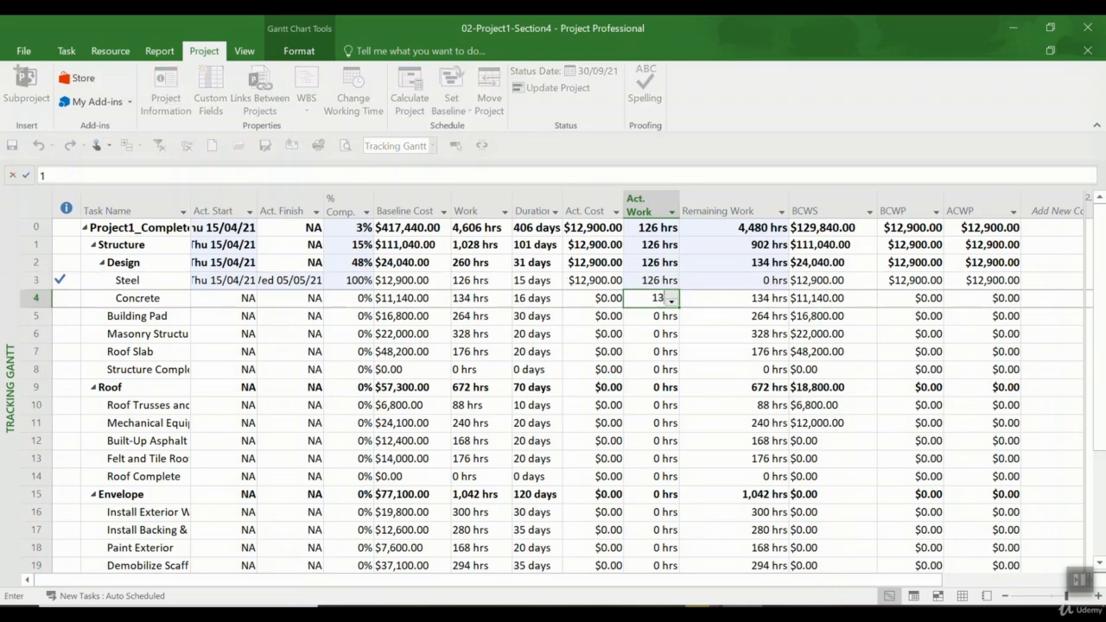
pyautogui.press('Return')
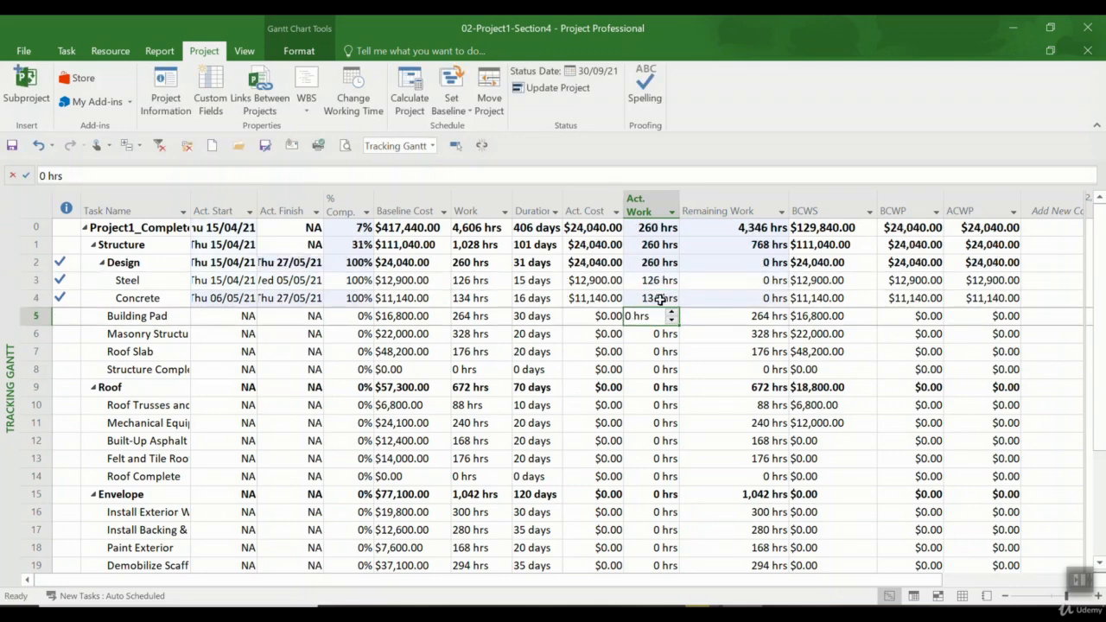
pyautogui.write('264')
pyautogui.press('Return')
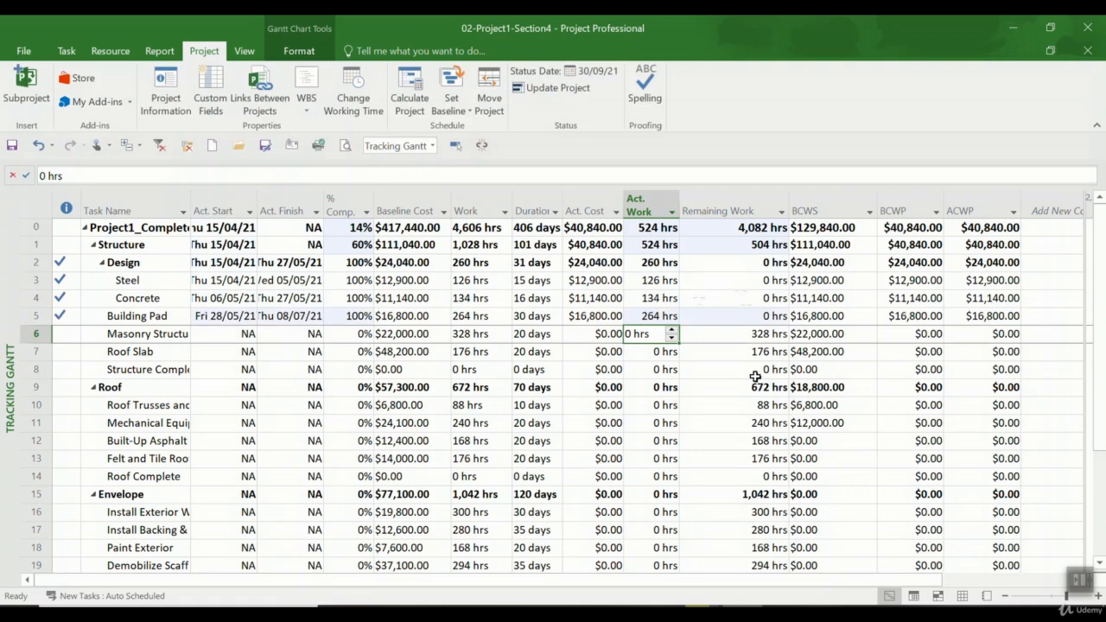
# Step: Set the actual work of the Masonry Structure task to 328 hrs and of the Roof Slab task to 176 hrs
pyautogui.write('328')
pyautogui.press('Return')
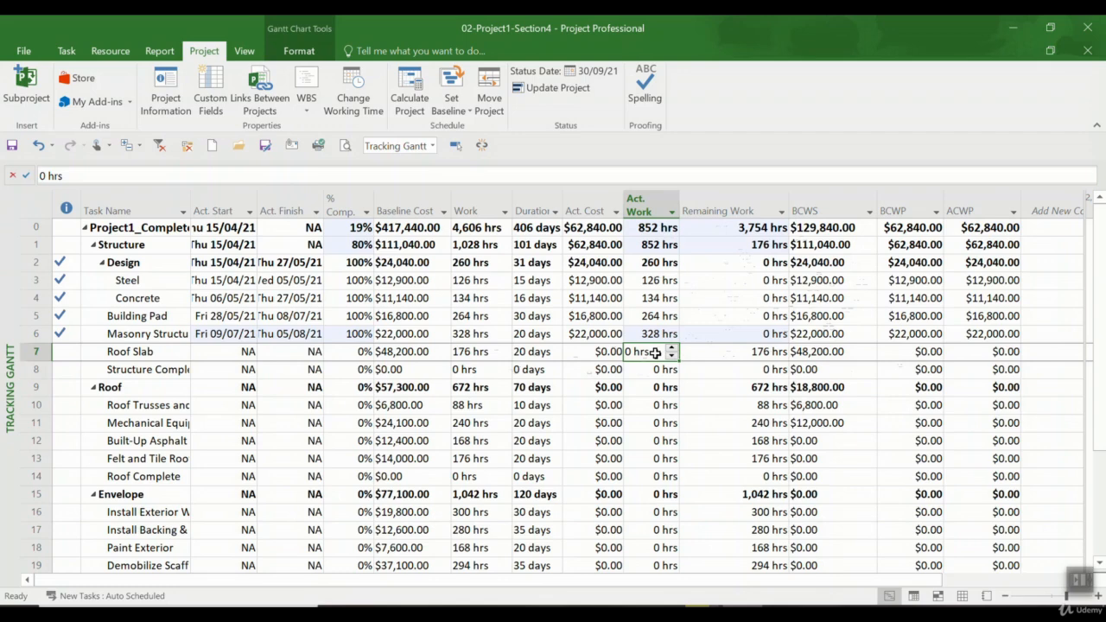
pyautogui.write('176')
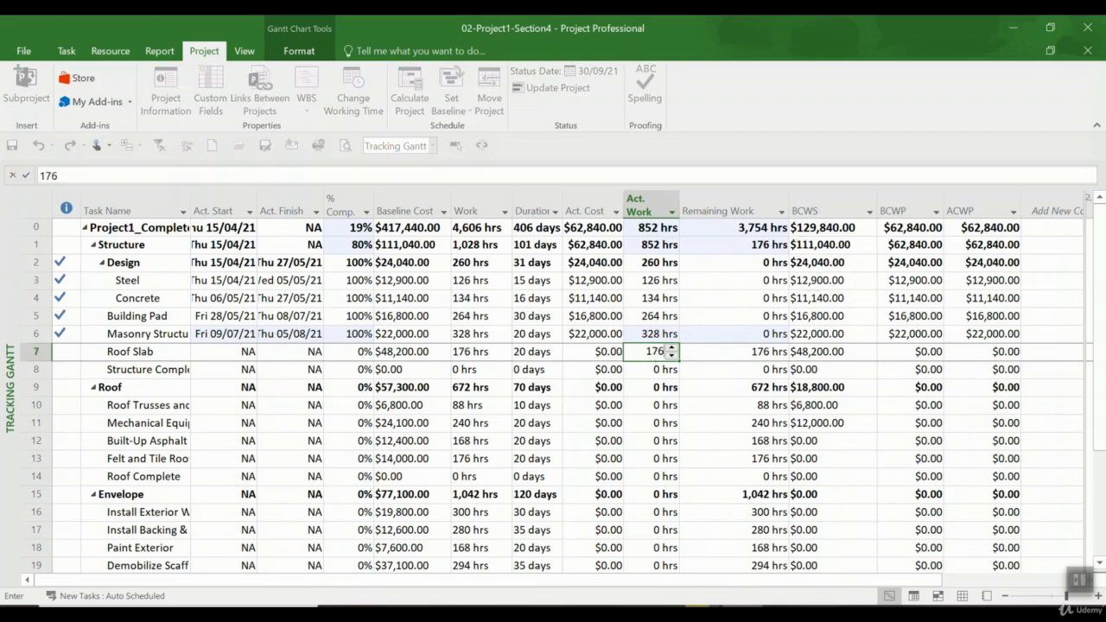
pyautogui.press('Return')
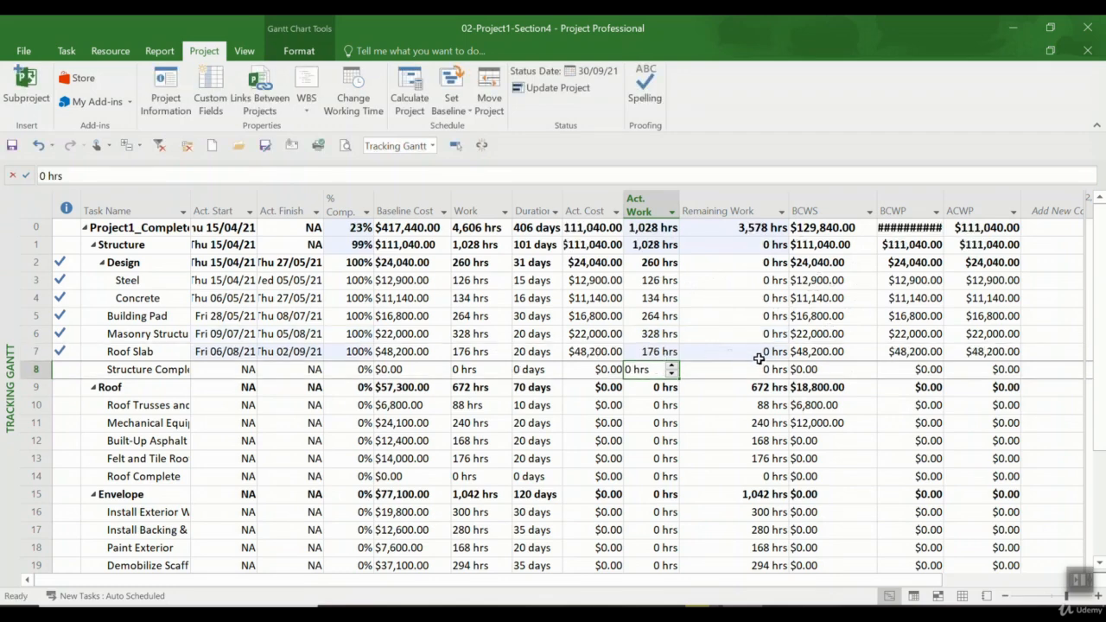
# Step: Set the remaining work of the Roof Slab task to 176 hrs
pyautogui.click(759, 354)
pyautogui.write('176')
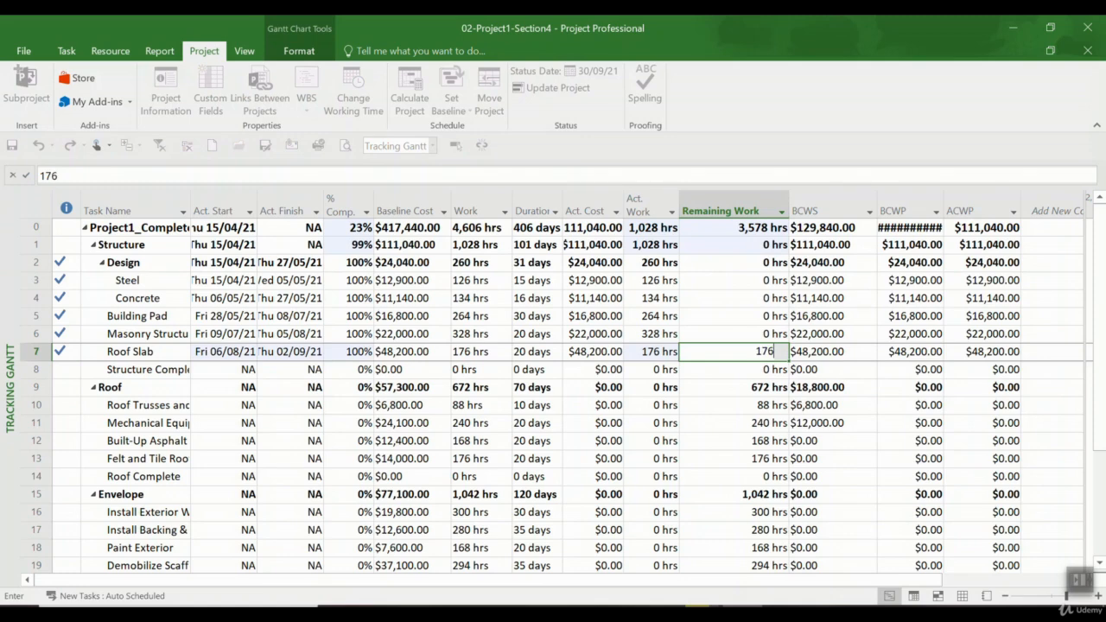
pyautogui.press('Return')
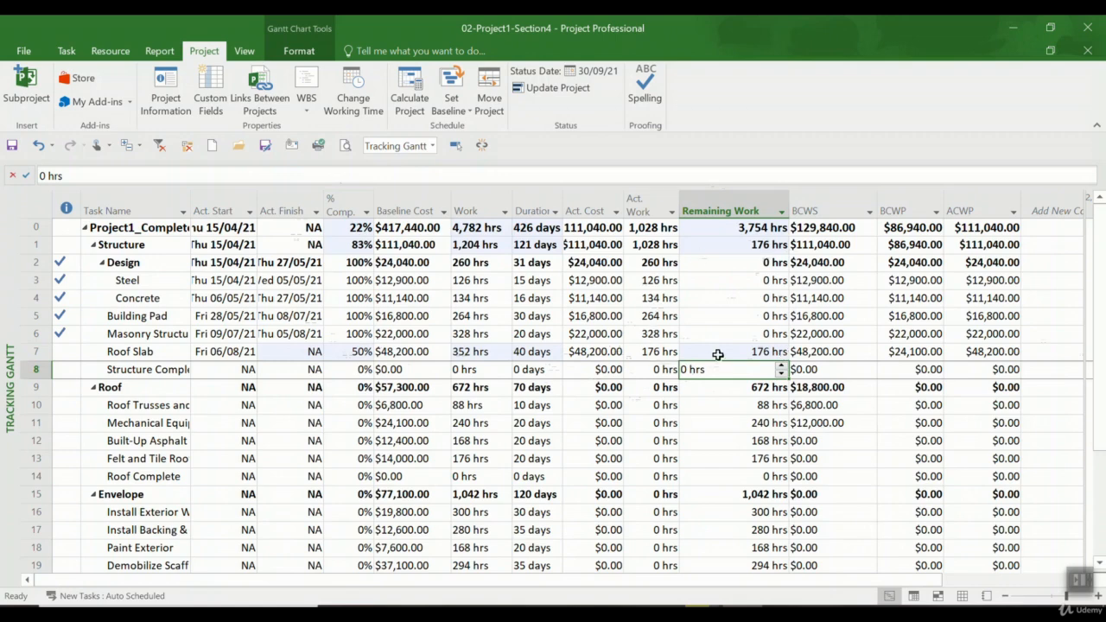
# Step: Inspect the actual start and actual finish dates of the Masonry Structure task
pyautogui.click(224, 336)
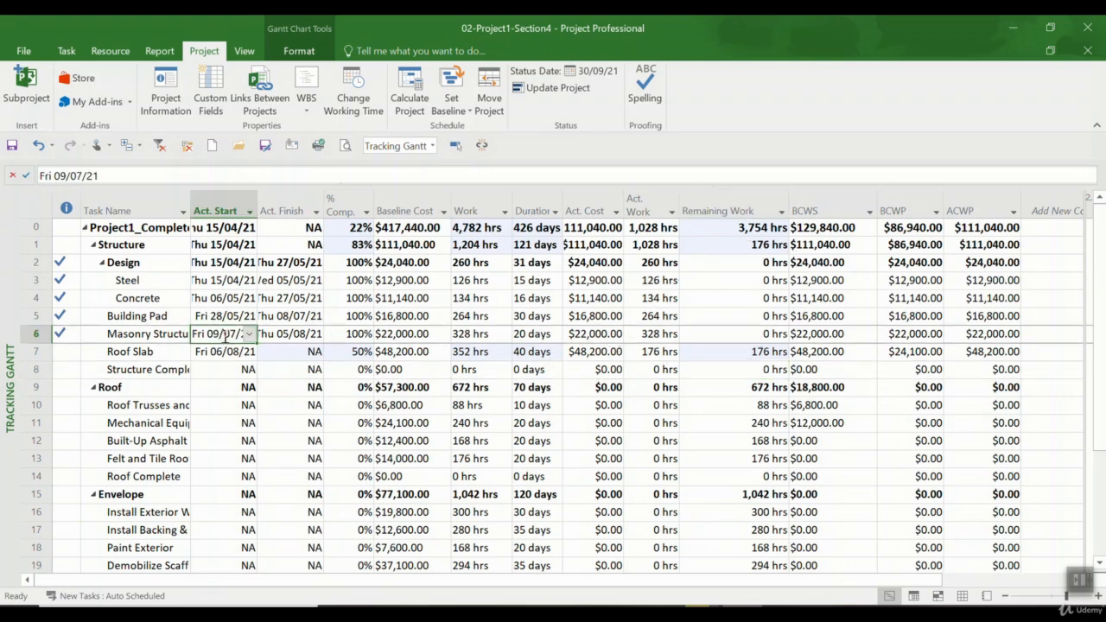
pyautogui.click(309, 337)
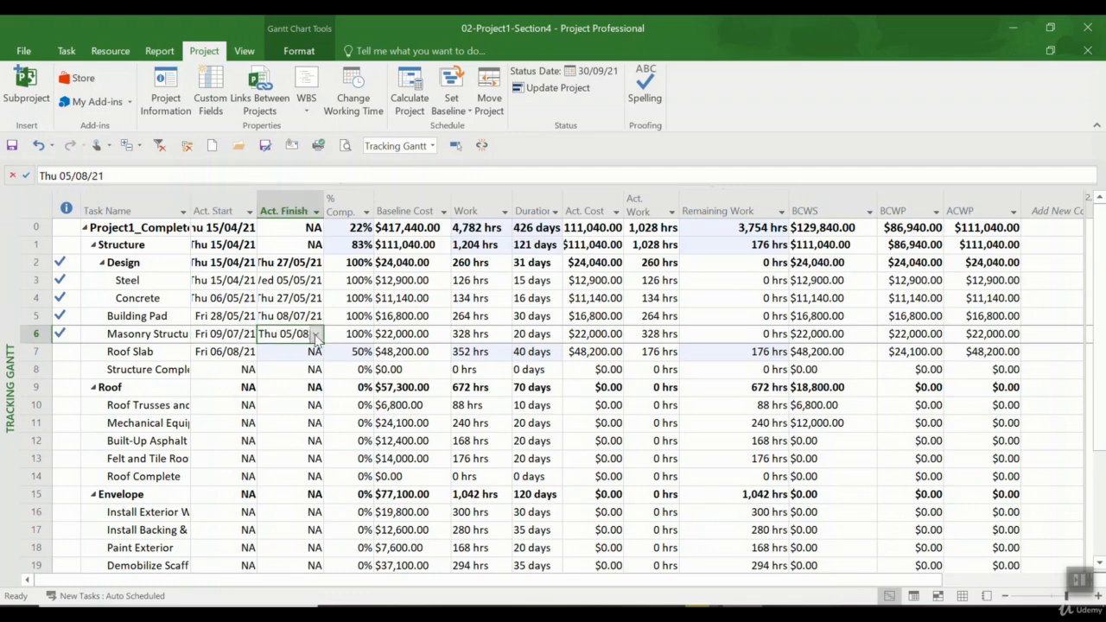